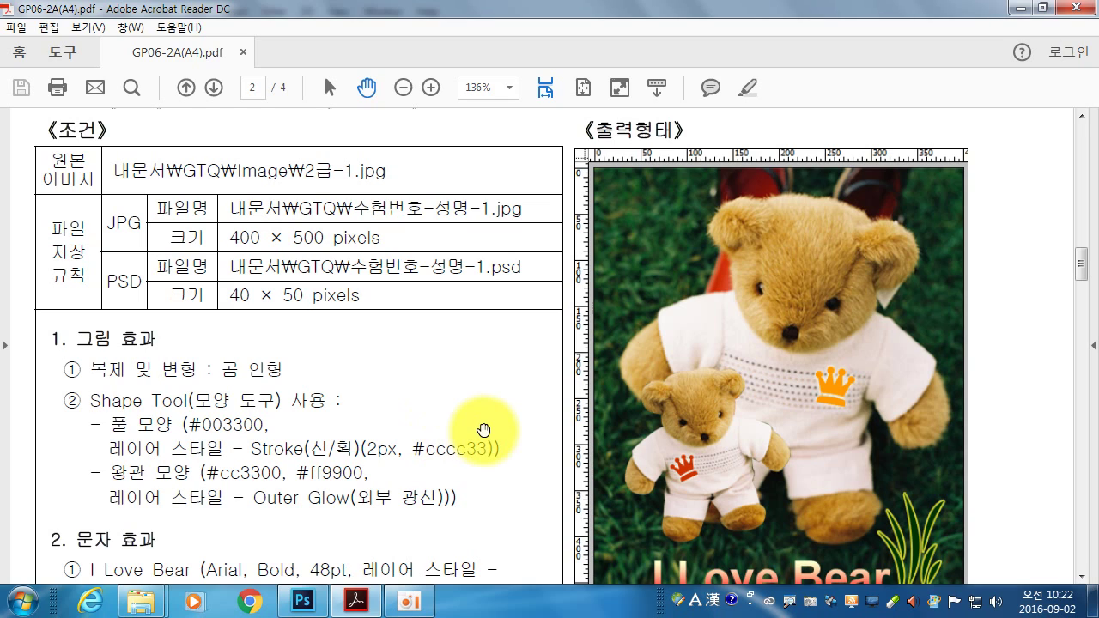
Step: Read the exam PDF's file-saving and text effect rules, then bring up the sample composite in Photoshop
{"action": "scroll", "coordinate": [876, 355], "scroll_direction": "down", "scroll_amount": 2}
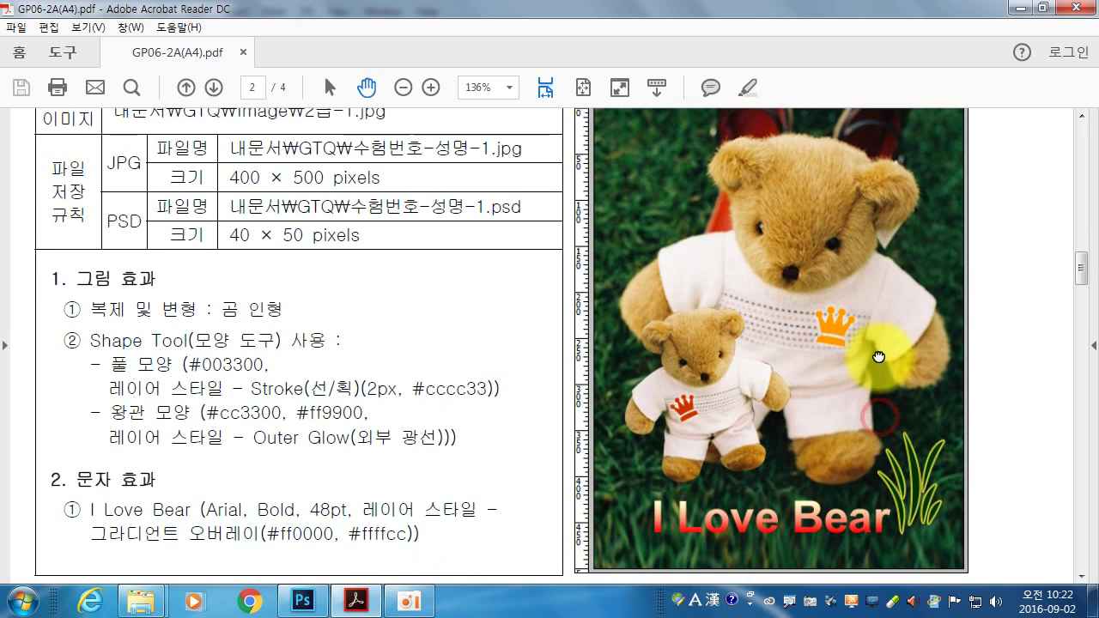
{"action": "scroll", "coordinate": [884, 364], "scroll_direction": "up", "scroll_amount": 1}
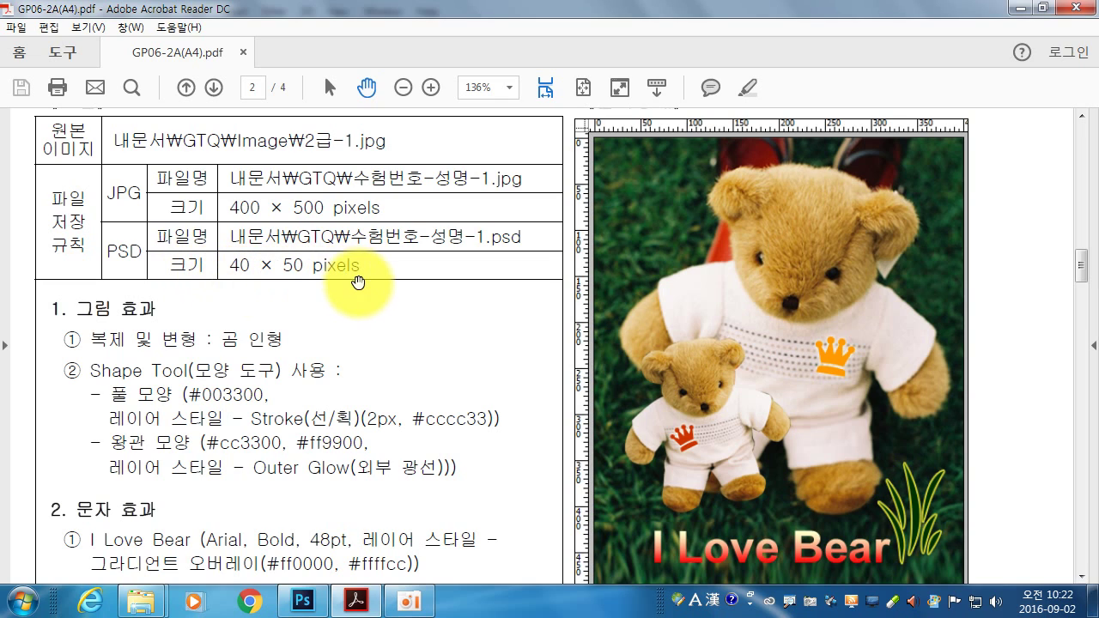
{"action": "mouse_move", "coordinate": [533, 414]}
{"action": "left_mouse_down"}
{"action": "mouse_move", "coordinate": [526, 354]}
{"action": "mouse_move", "coordinate": [522, 367]}
{"action": "left_mouse_up"}
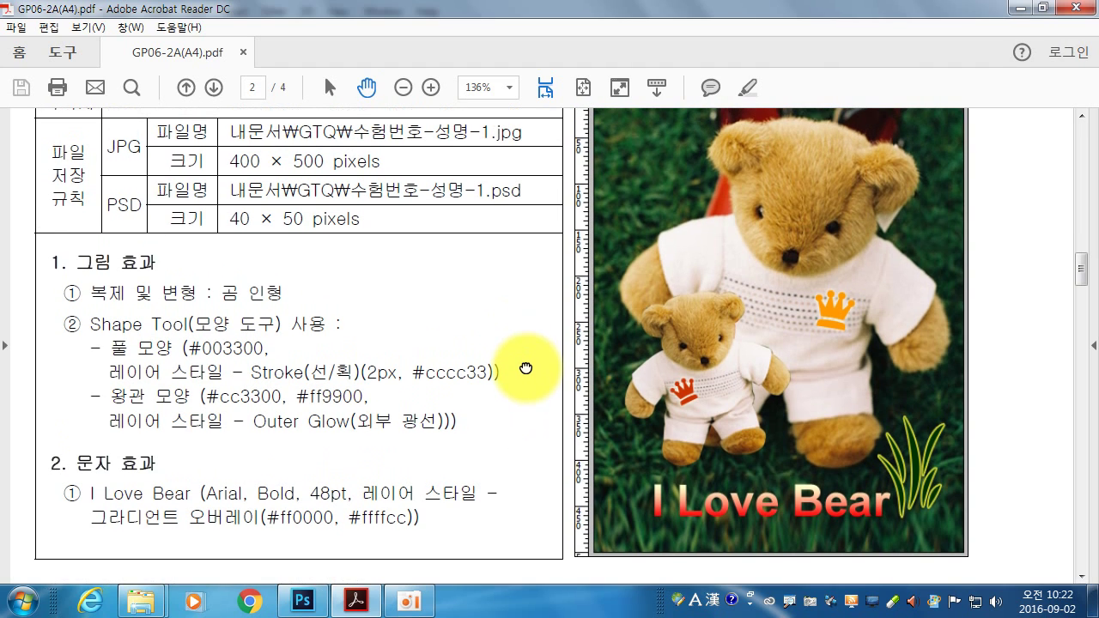
{"action": "left_click", "coordinate": [325, 608]}
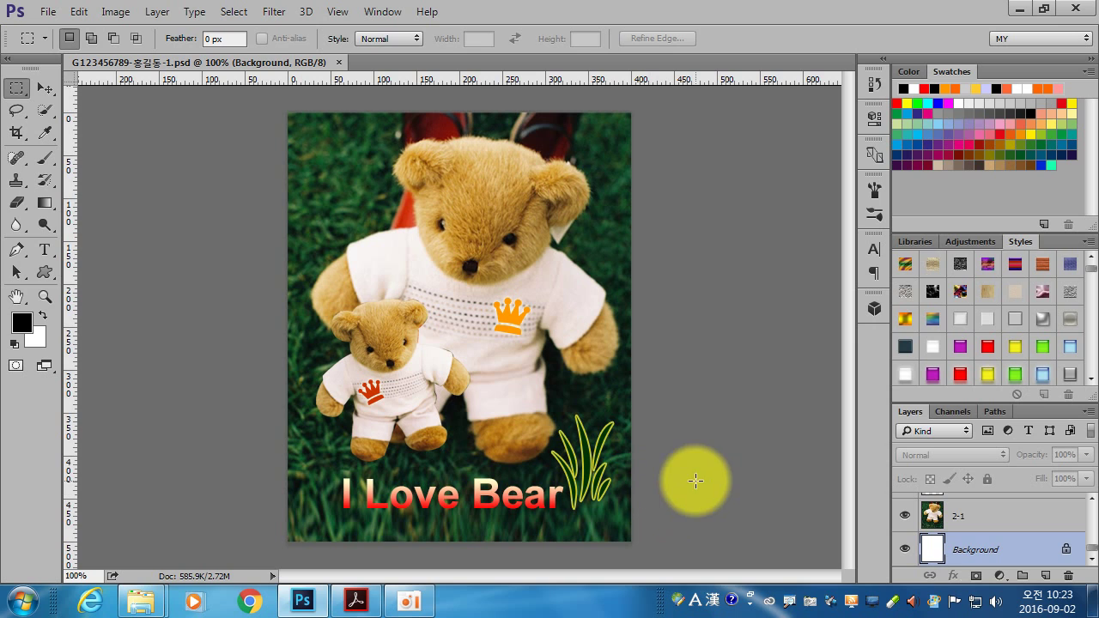
Step: Create a 400 × 500 px, 72 ppi document named with the exam number, candidate name and -1
{"action": "left_click", "coordinate": [49, 12]}
{"action": "left_click", "coordinate": [60, 44]}
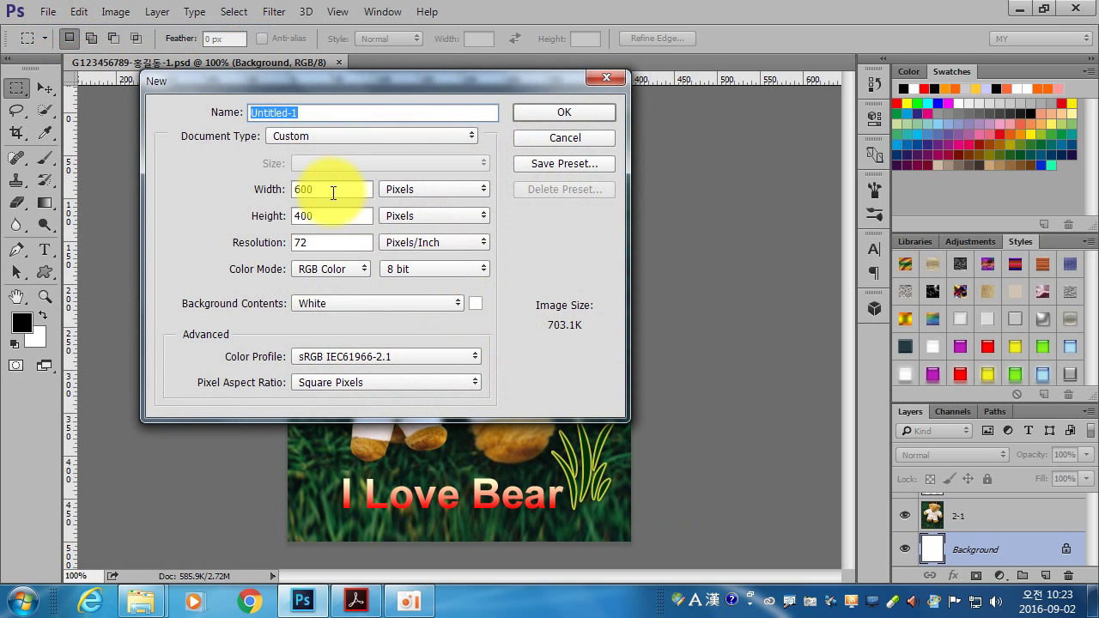
{"action": "double_click", "coordinate": [332, 193]}
{"action": "type", "text": "400"}
{"action": "double_click", "coordinate": [305, 215]}
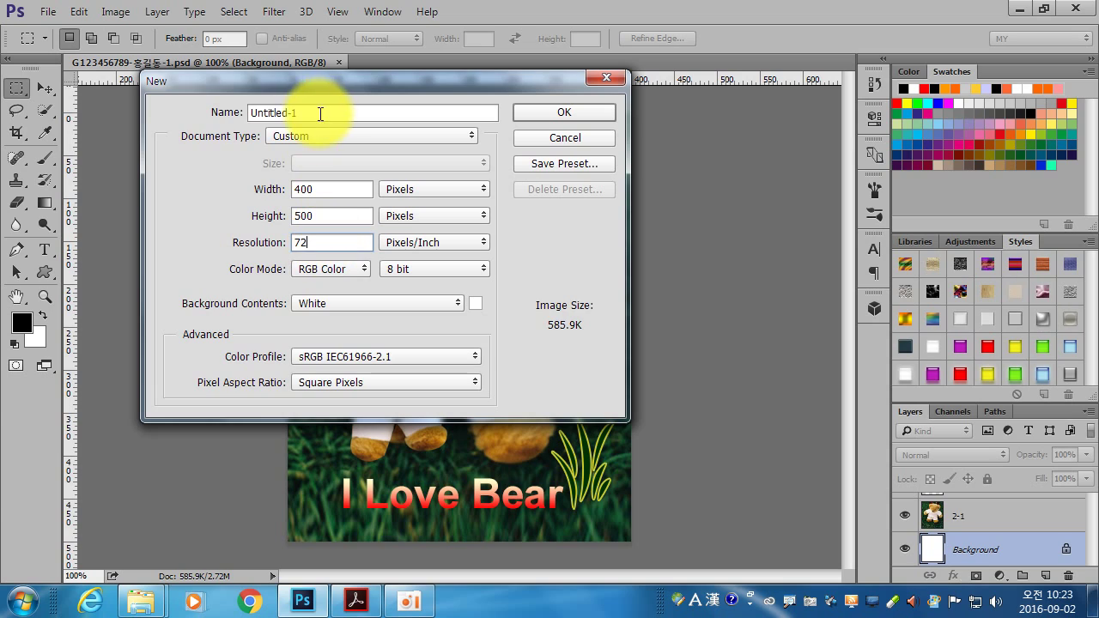
{"action": "left_click_drag", "start_coordinate": [317, 113], "coordinate": [203, 114]}
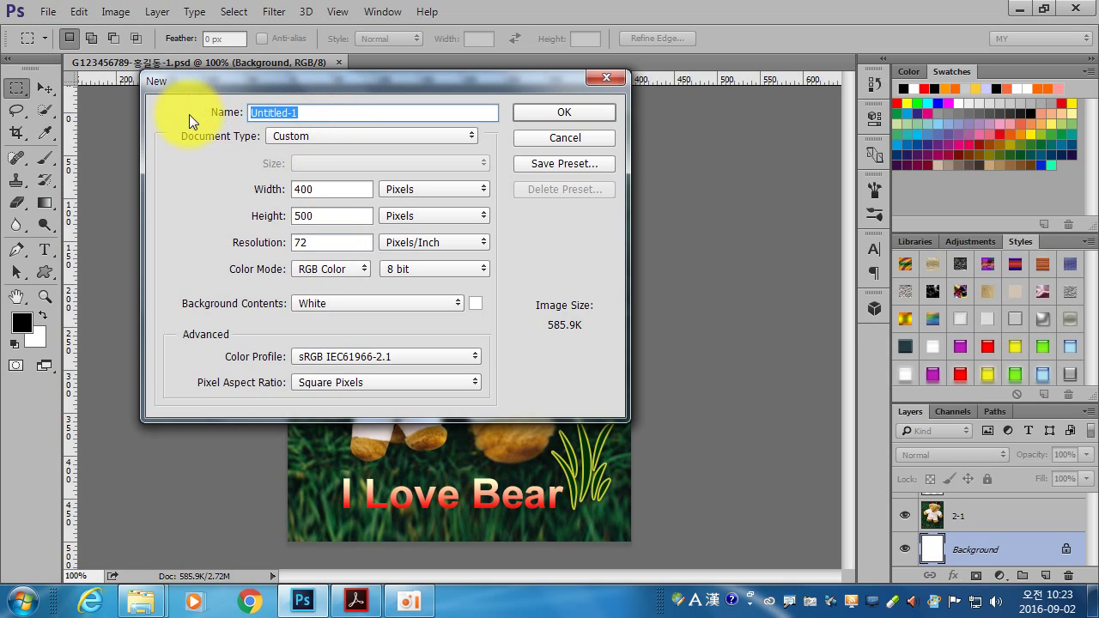
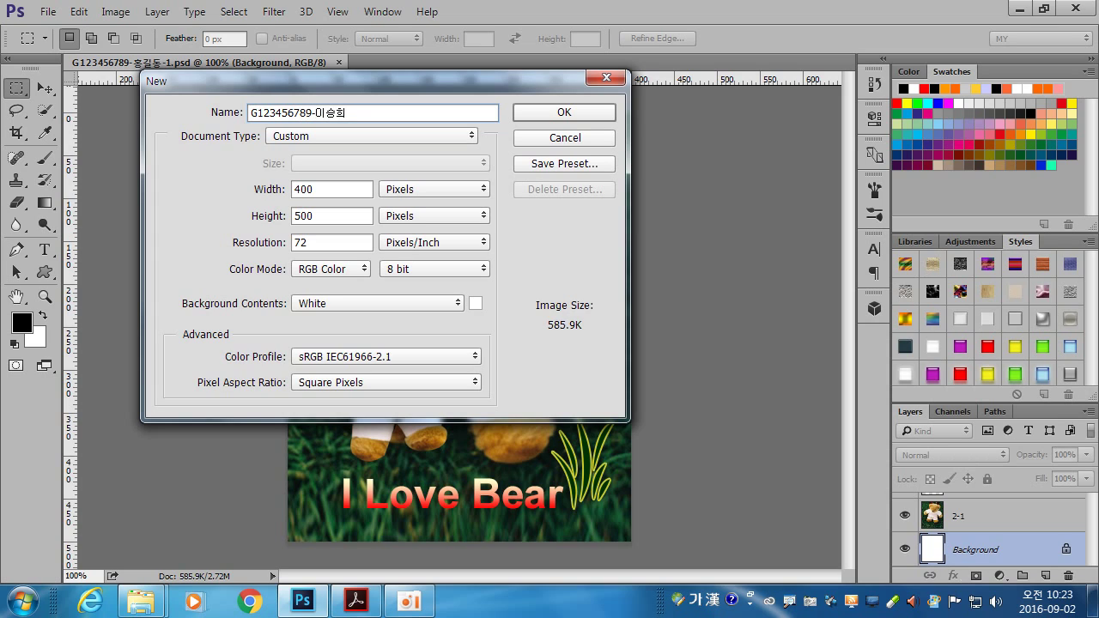
{"action": "left_click", "coordinate": [585, 112]}
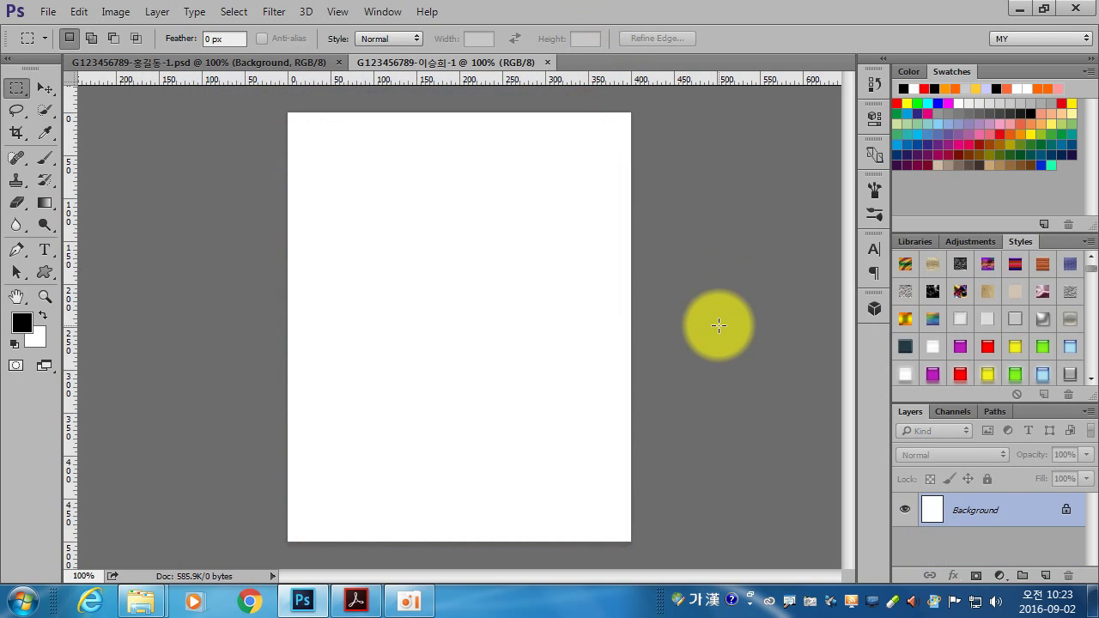
Step: Recheck the source image path and conditions table in the exam PDF, then return to Photoshop
{"action": "left_click", "coordinate": [356, 599]}
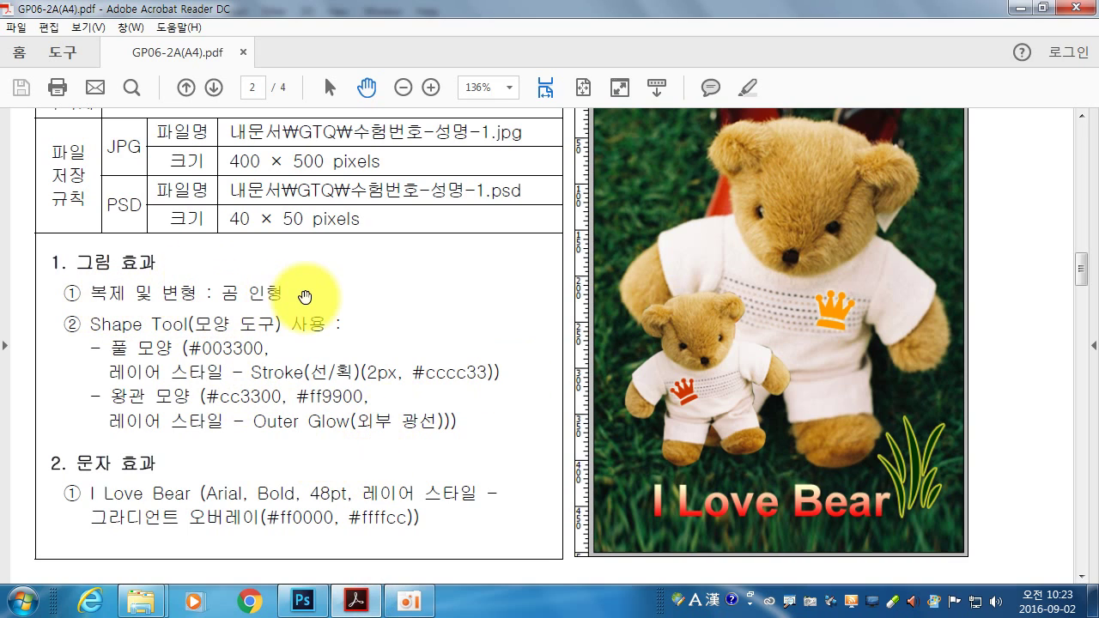
{"action": "left_click_drag", "start_coordinate": [426, 163], "coordinate": [427, 234]}
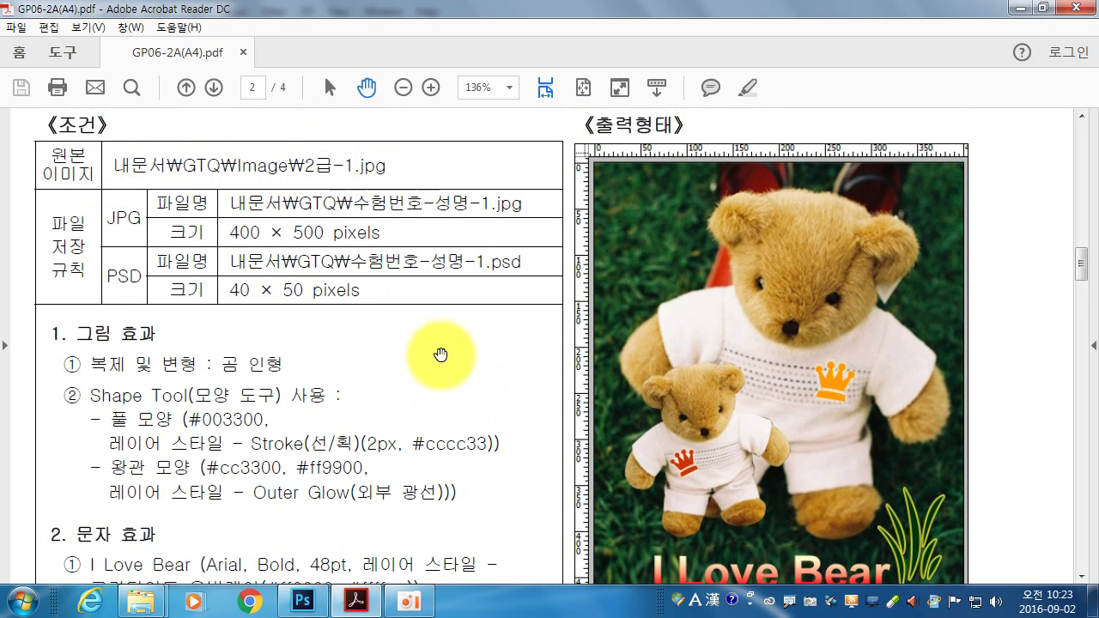
{"action": "left_click_drag", "start_coordinate": [435, 380], "coordinate": [435, 352]}
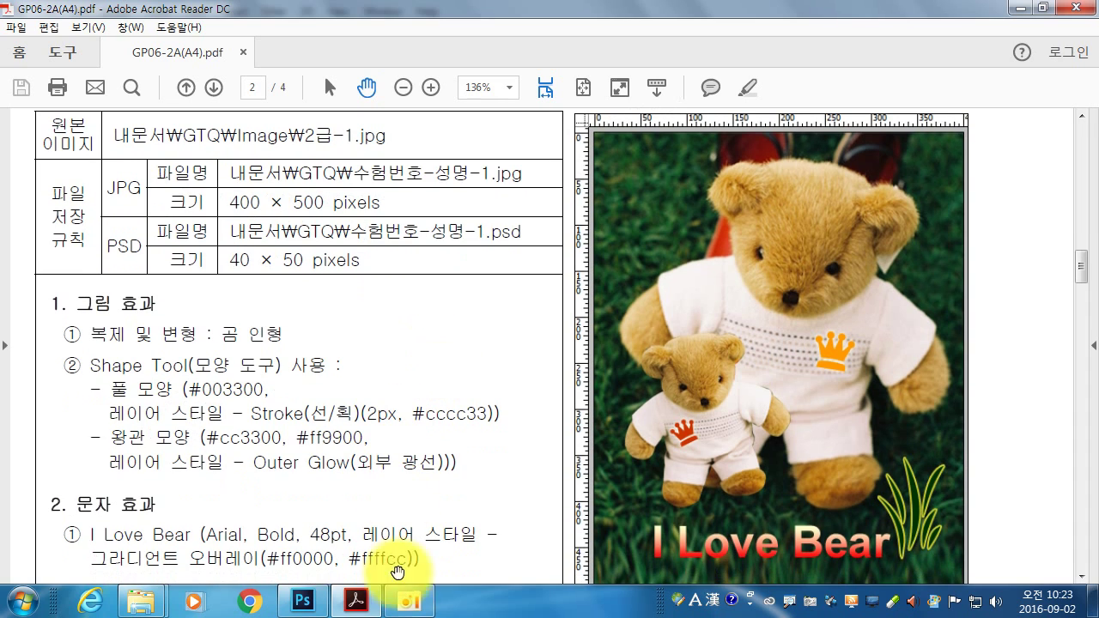
{"action": "left_click", "coordinate": [302, 600]}
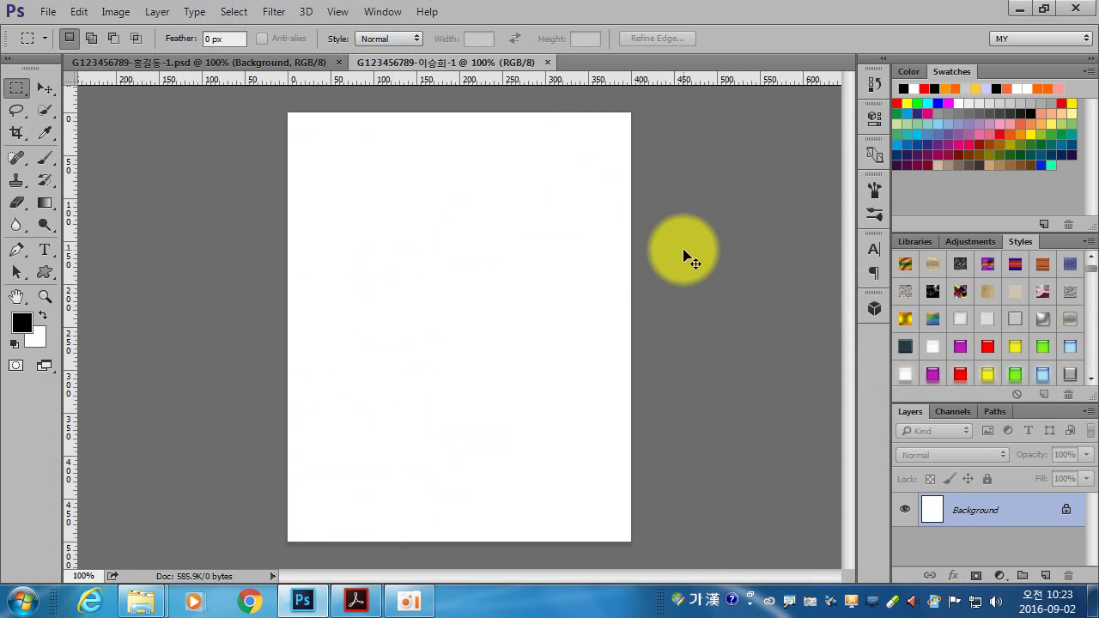
Step: Open 소스파일\2급-1.jpg, select the whole teddy bear photo, and go back to the blank document
{"action": "key", "text": "ctrl+o"}
{"action": "left_click", "coordinate": [303, 39]}
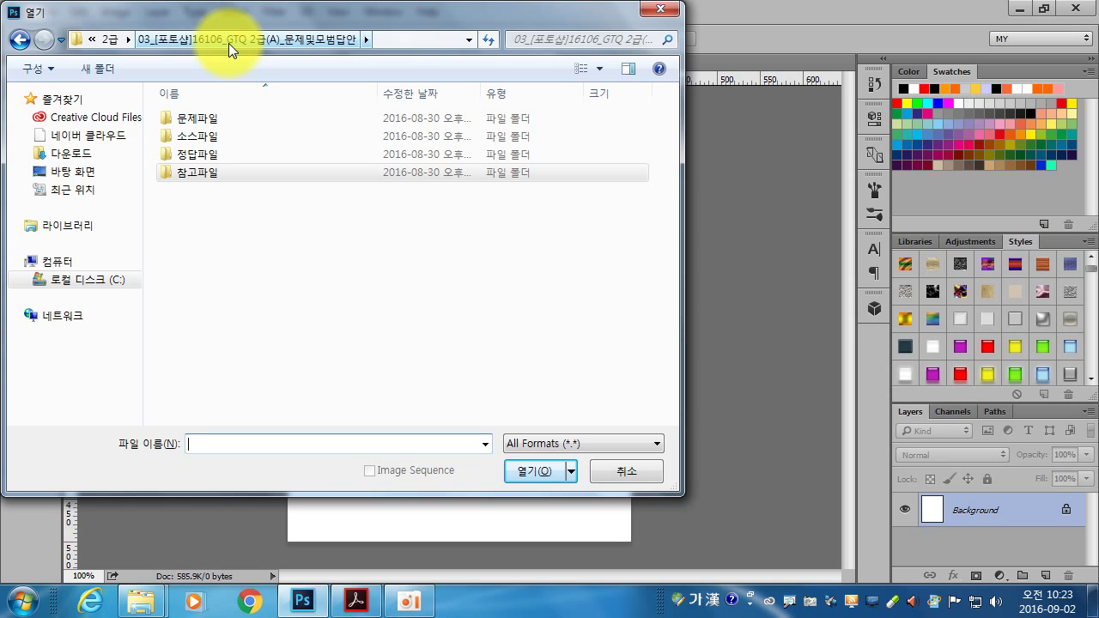
{"action": "double_click", "coordinate": [227, 136]}
{"action": "left_click", "coordinate": [209, 181]}
{"action": "double_click", "coordinate": [207, 187]}
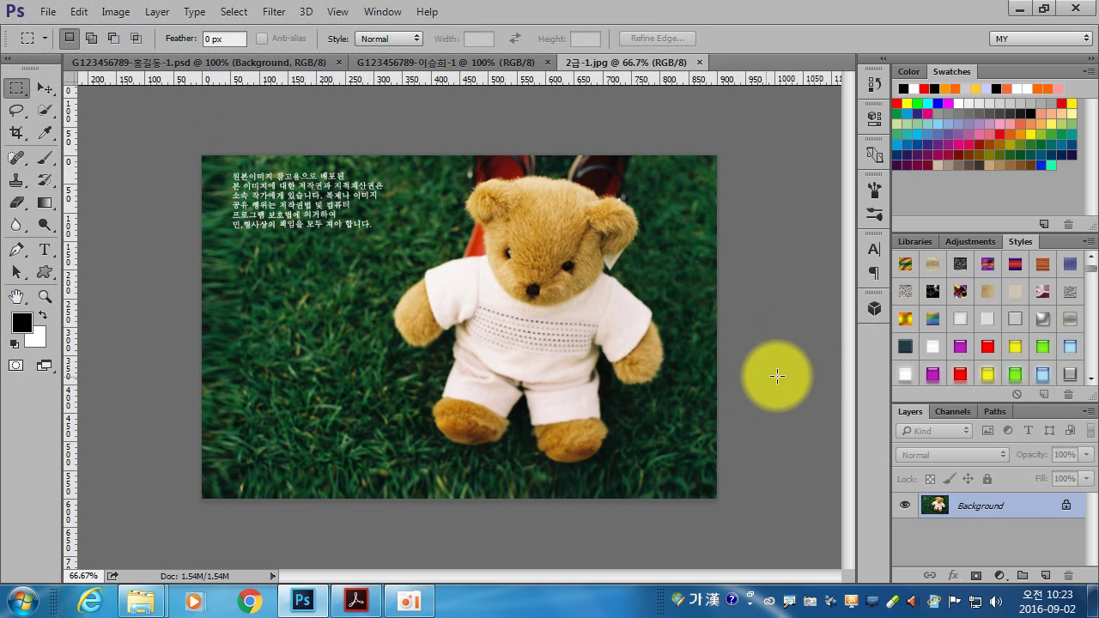
{"action": "key", "text": "ctrl+a"}
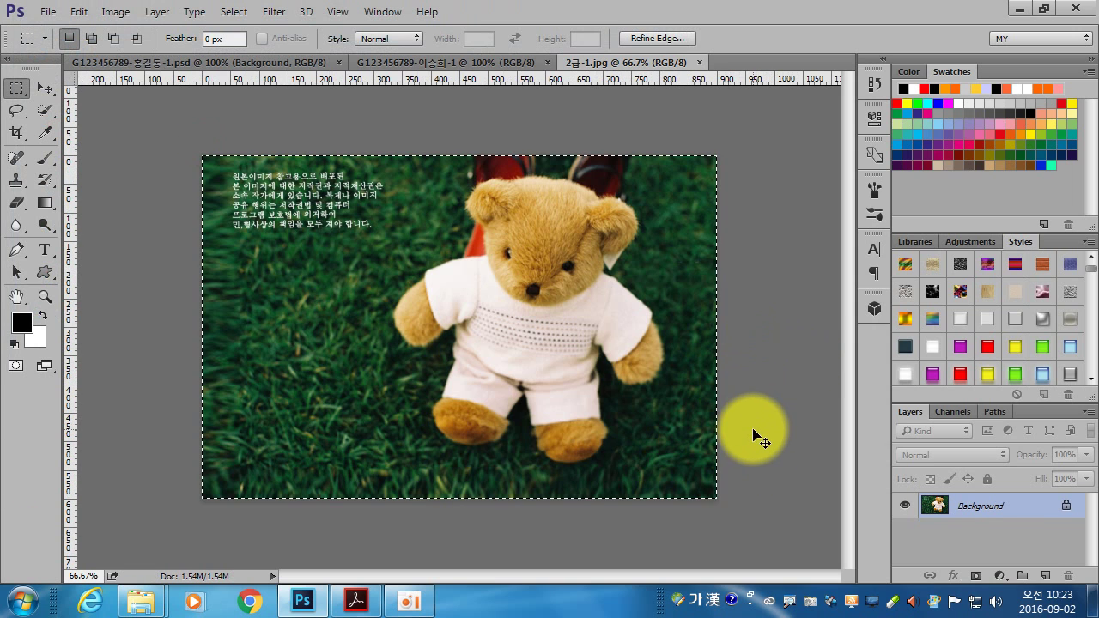
{"action": "left_click", "coordinate": [472, 67]}
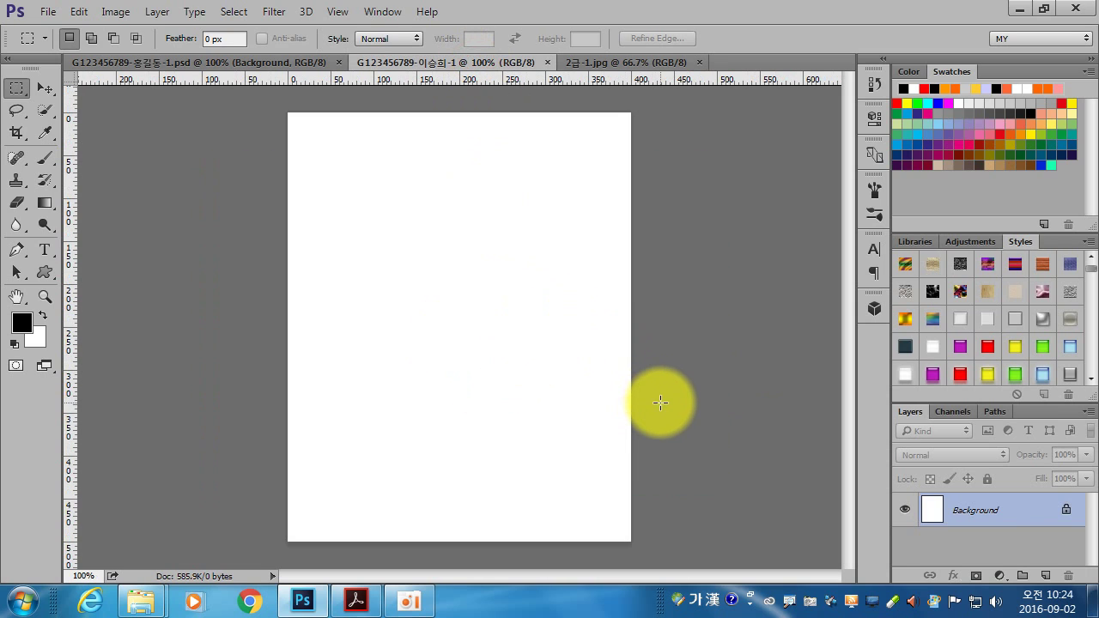
Step: Paste the teddy bear photo as Layer 1 and begin scaling it down to canvas size
{"action": "key", "text": "ctrl+v"}
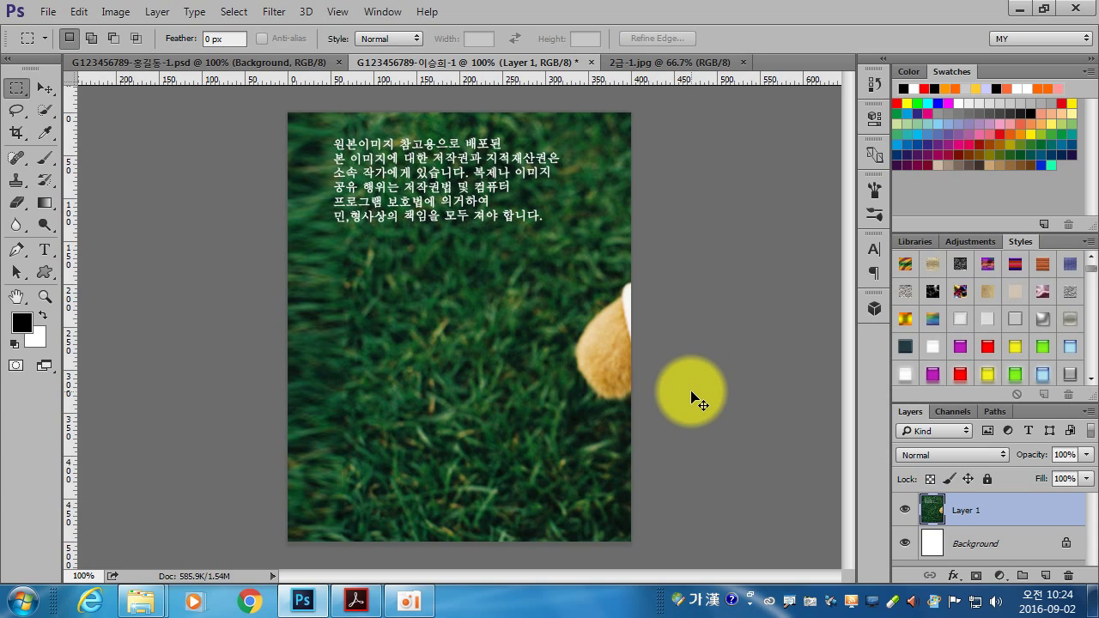
{"action": "key", "text": "ctrl+t"}
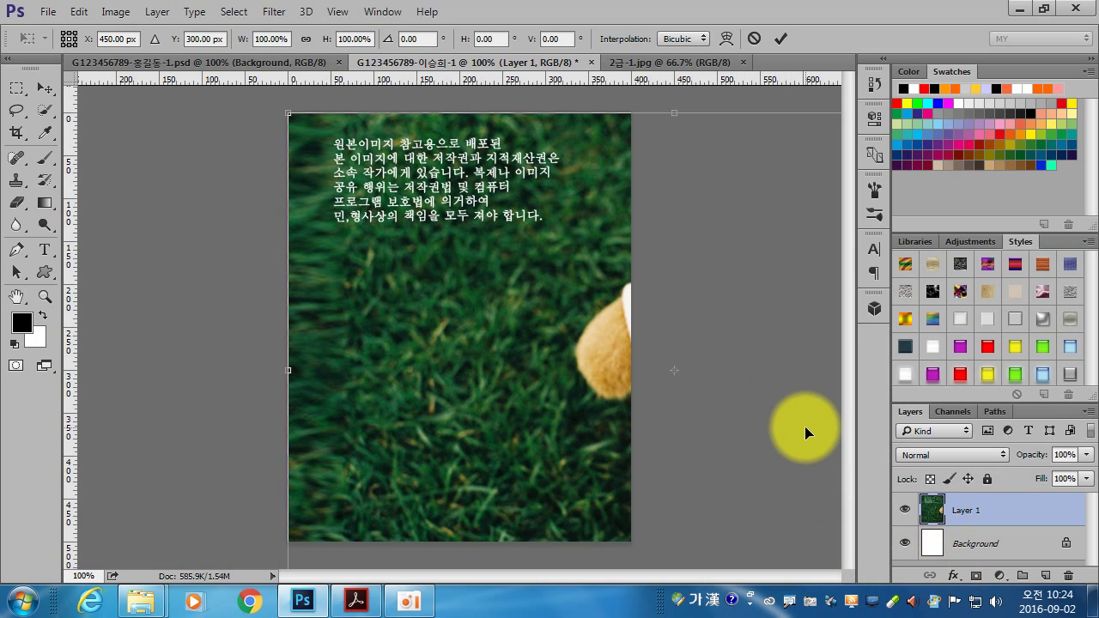
{"action": "key", "text": "ctrl+0"}
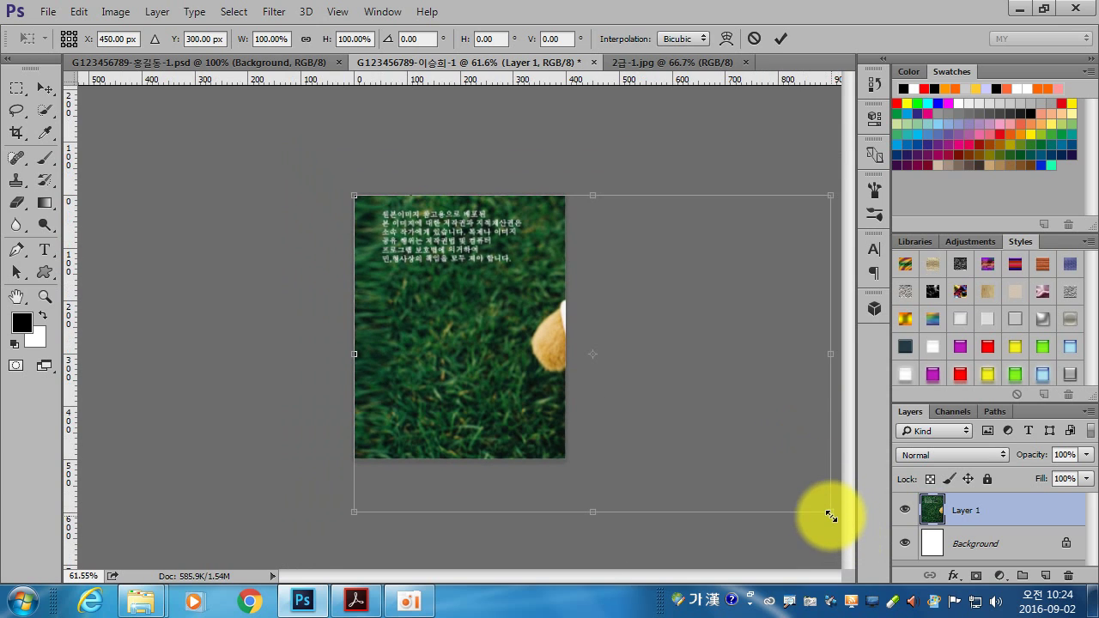
{"action": "left_click_drag", "start_coordinate": [830, 514], "coordinate": [572, 466]}
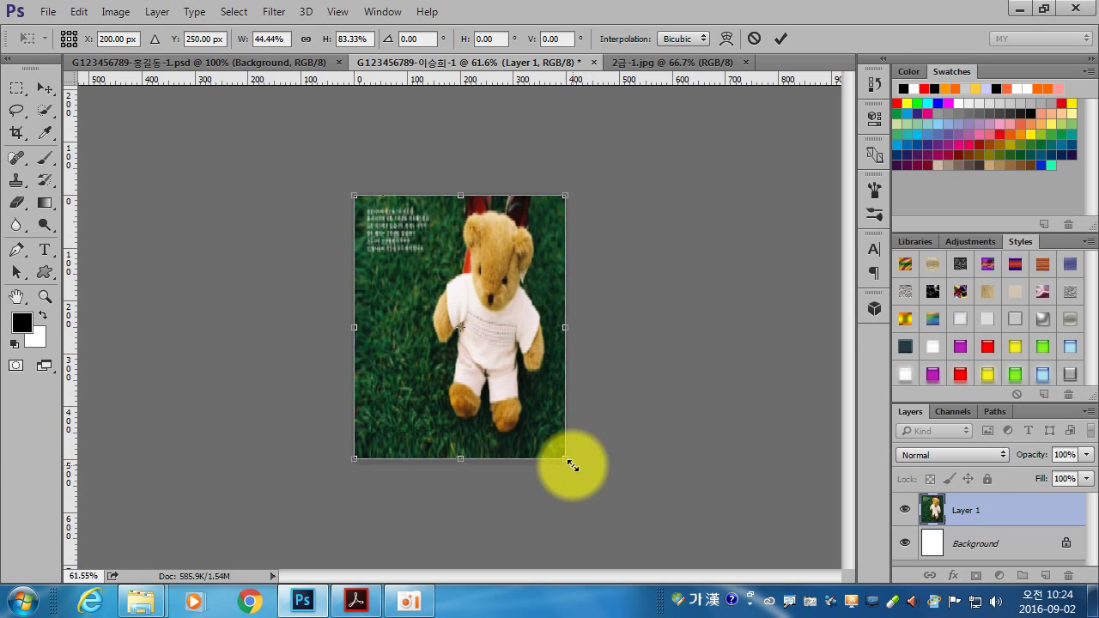
{"action": "left_click_drag", "start_coordinate": [507, 361], "coordinate": [486, 360]}
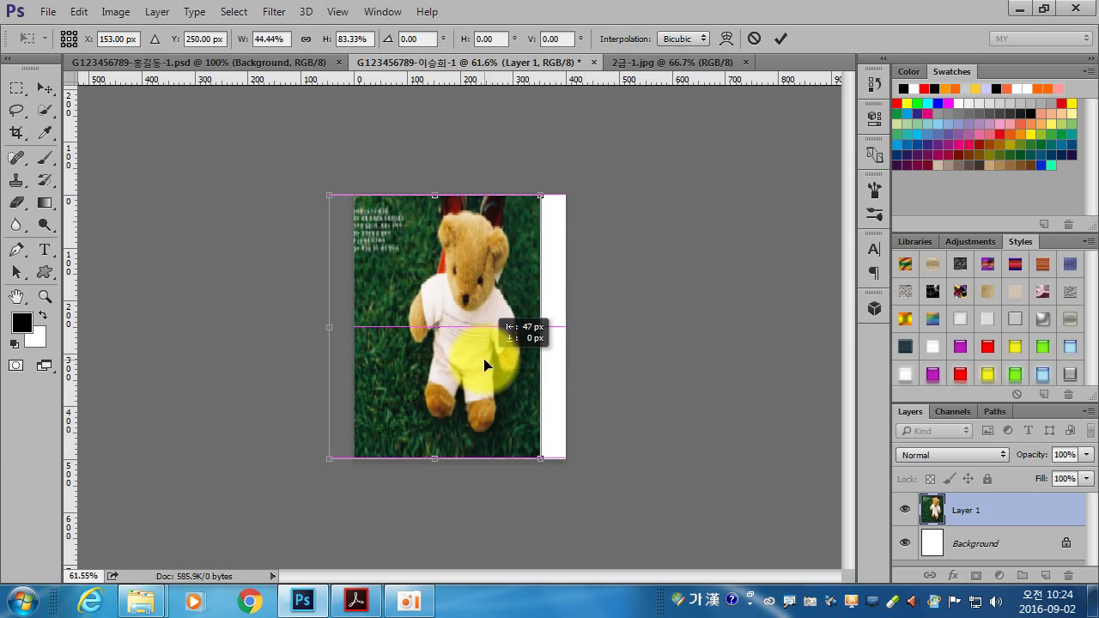
{"action": "left_click_drag", "start_coordinate": [539, 327], "coordinate": [565, 327]}
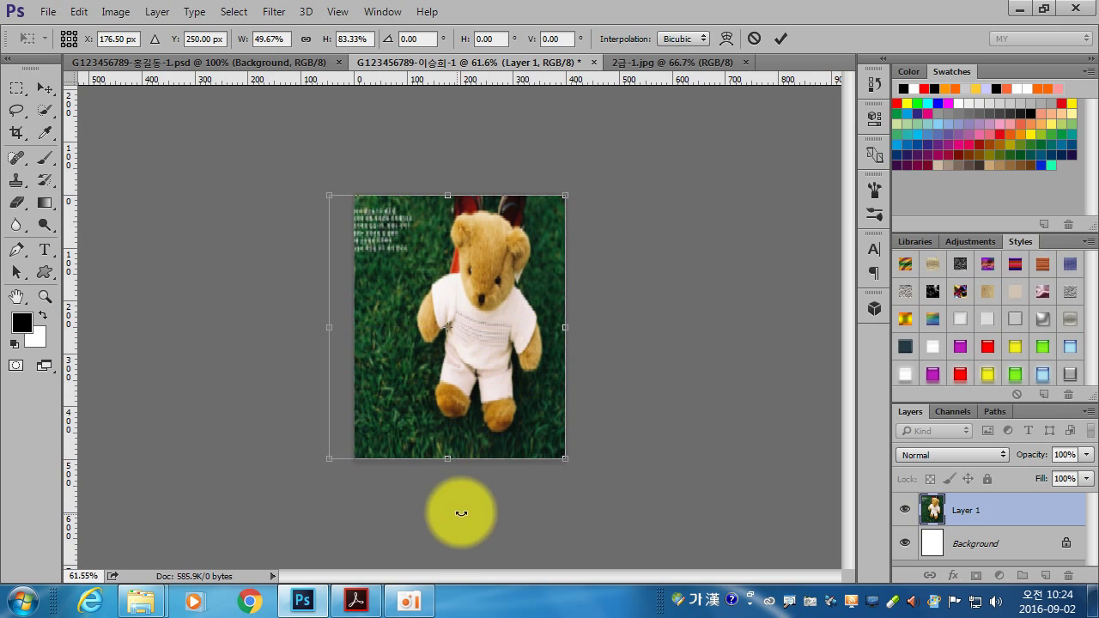
Step: Compare with the sample, then stretch and position the photo to fill the 400×500 canvas
{"action": "left_click", "coordinate": [356, 601]}
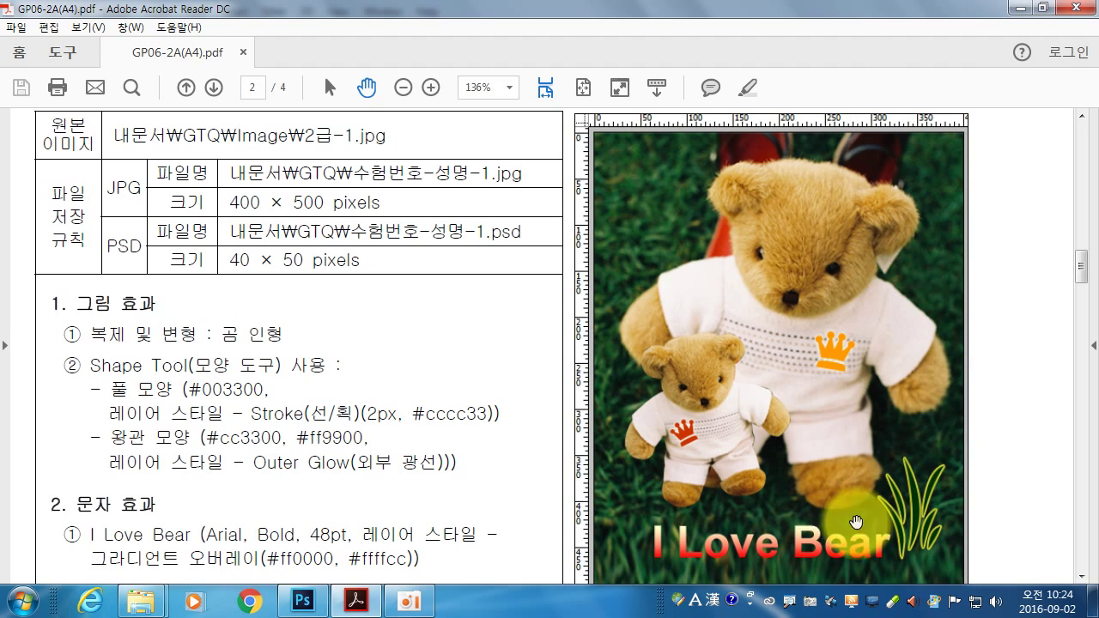
{"action": "left_click", "coordinate": [302, 601]}
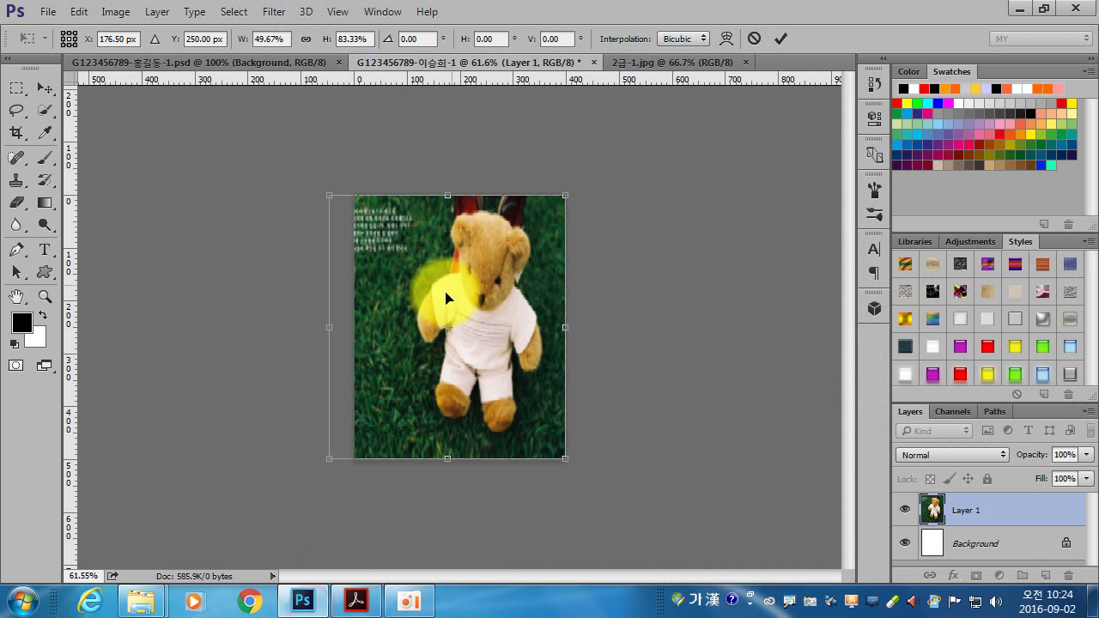
{"action": "left_click_drag", "start_coordinate": [330, 331], "coordinate": [292, 324]}
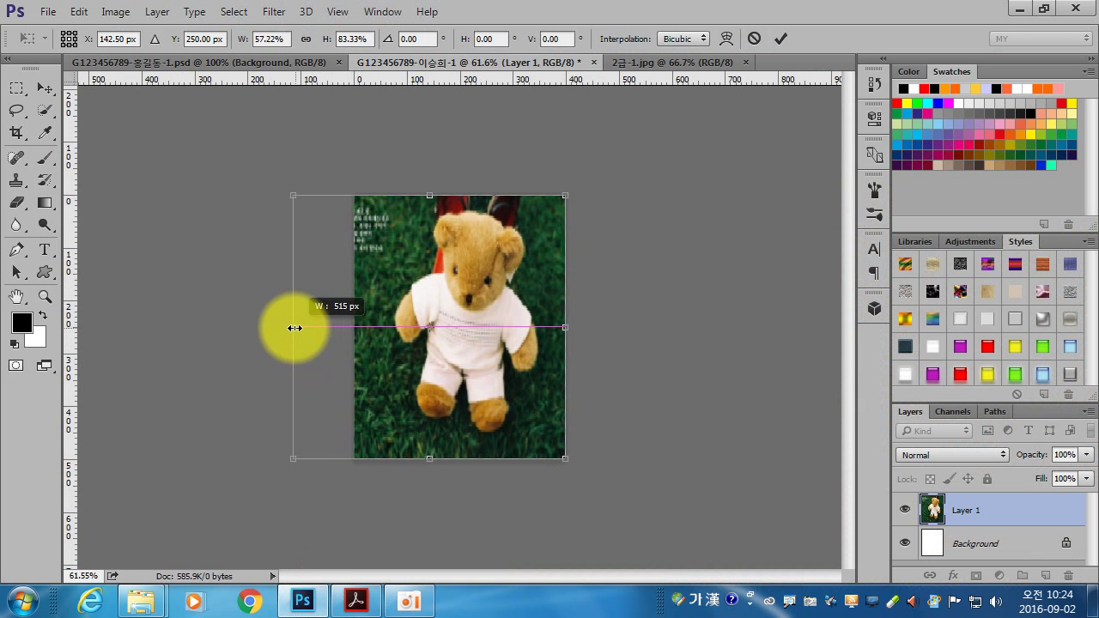
{"action": "mouse_move", "coordinate": [503, 381]}
{"action": "left_mouse_down"}
{"action": "mouse_move", "coordinate": [459, 373]}
{"action": "mouse_move", "coordinate": [469, 372]}
{"action": "left_mouse_up"}
{"action": "left_click_drag", "start_coordinate": [292, 328], "coordinate": [256, 335]}
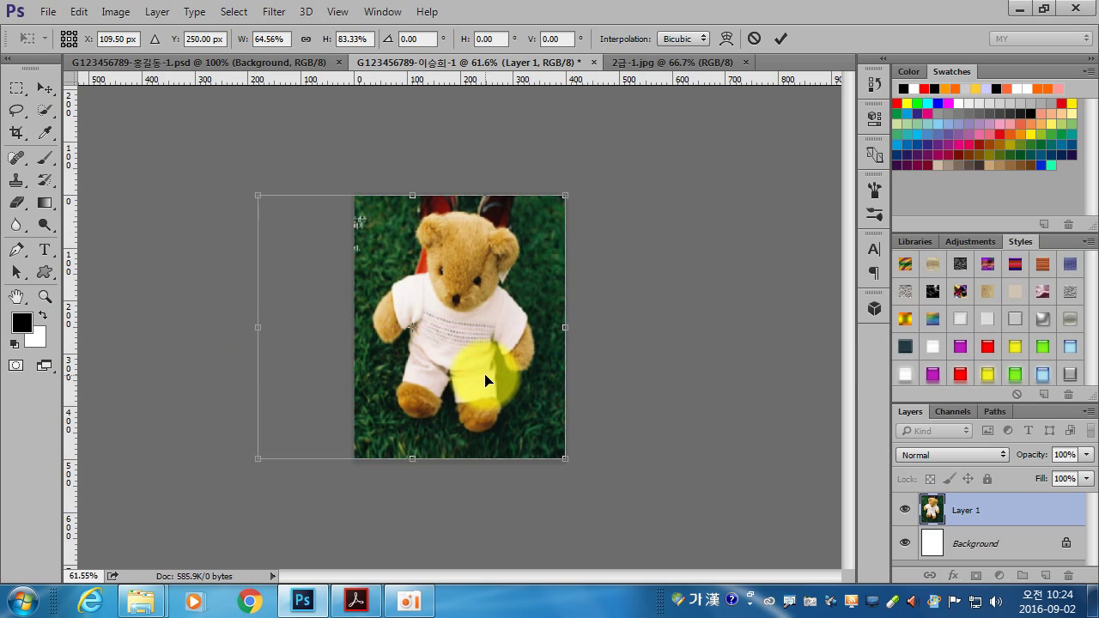
{"action": "left_click_drag", "start_coordinate": [487, 378], "coordinate": [492, 378]}
{"action": "key", "text": "Return"}
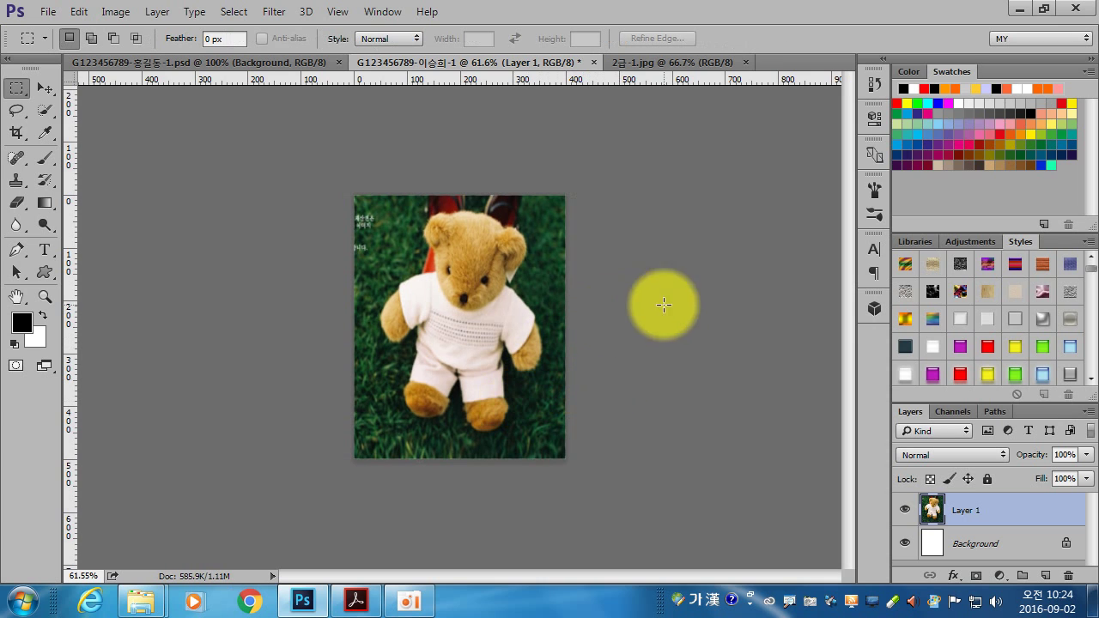
Step: Use the Quick Selection tool to select the bear's shirt, shorts, legs and feet
{"action": "left_click", "coordinate": [356, 601]}
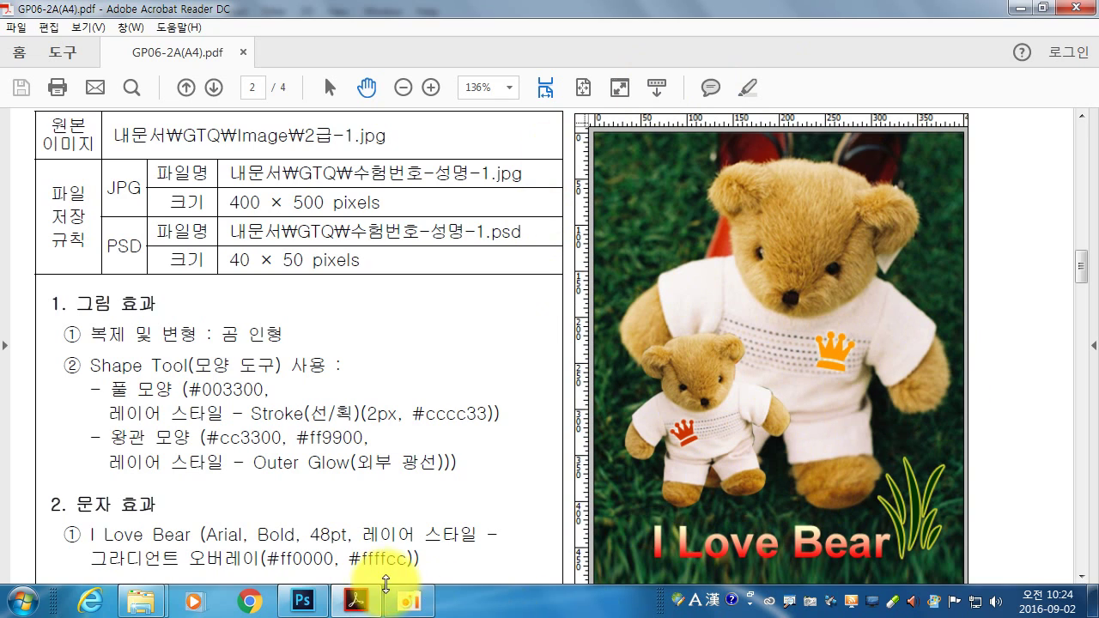
{"action": "left_click", "coordinate": [301, 601]}
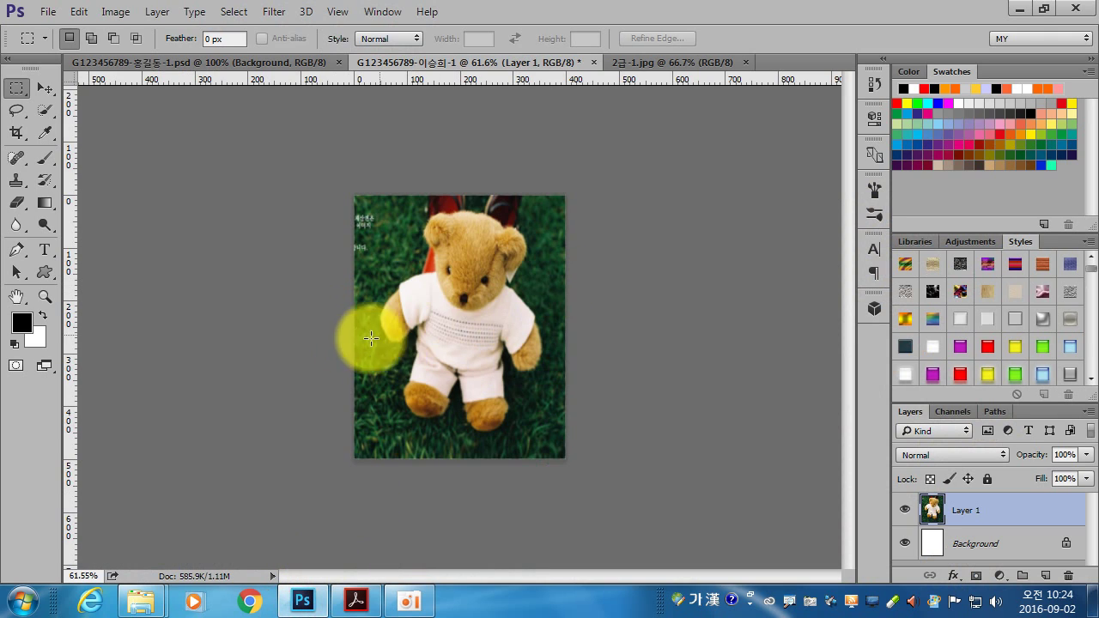
{"action": "scroll", "coordinate": [450, 311], "scroll_direction": "up", "scroll_amount": 4}
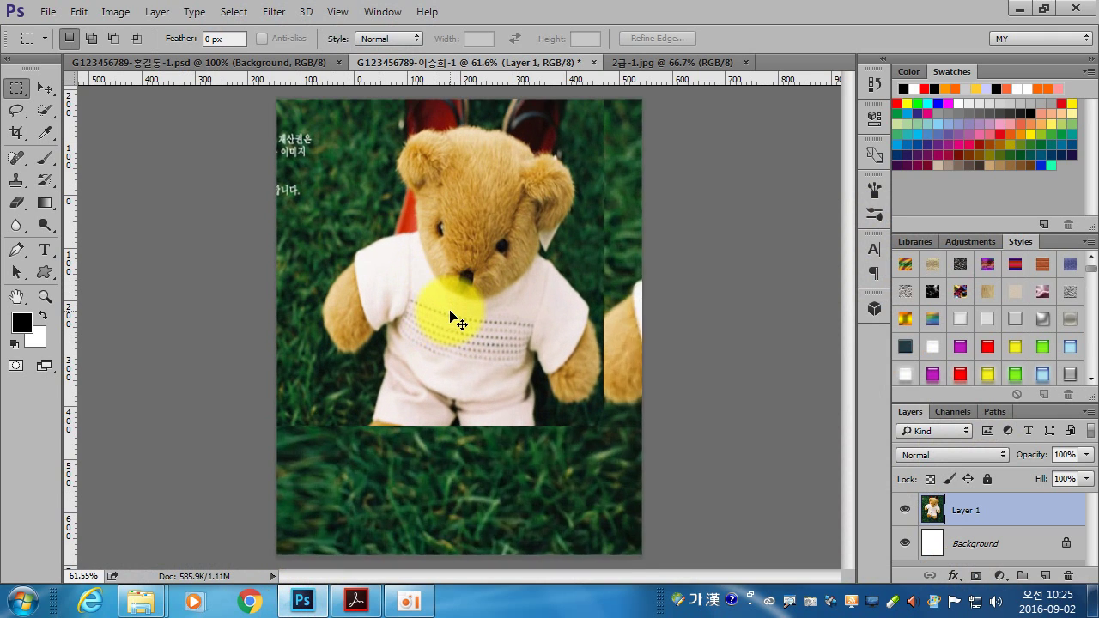
{"action": "left_click_drag", "start_coordinate": [46, 113], "coordinate": [97, 109]}
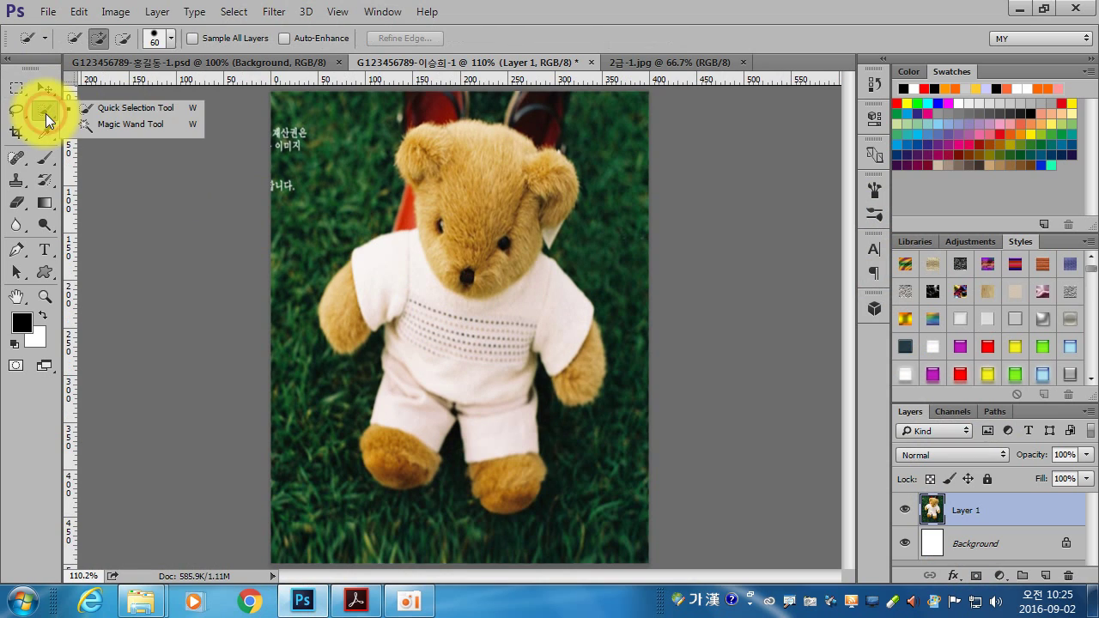
{"action": "left_click", "coordinate": [97, 108]}
{"action": "mouse_move", "coordinate": [470, 324]}
{"action": "left_mouse_down"}
{"action": "mouse_move", "coordinate": [486, 285]}
{"action": "mouse_move", "coordinate": [481, 363]}
{"action": "mouse_move", "coordinate": [417, 392]}
{"action": "mouse_move", "coordinate": [397, 461]}
{"action": "mouse_move", "coordinate": [387, 437]}
{"action": "left_mouse_up"}
{"action": "mouse_move", "coordinate": [498, 398]}
{"action": "left_mouse_down"}
{"action": "mouse_move", "coordinate": [503, 461]}
{"action": "mouse_move", "coordinate": [576, 344]}
{"action": "mouse_move", "coordinate": [535, 255]}
{"action": "mouse_move", "coordinate": [458, 262]}
{"action": "mouse_move", "coordinate": [376, 296]}
{"action": "mouse_move", "coordinate": [442, 238]}
{"action": "mouse_move", "coordinate": [446, 179]}
{"action": "mouse_move", "coordinate": [495, 289]}
{"action": "left_mouse_up"}
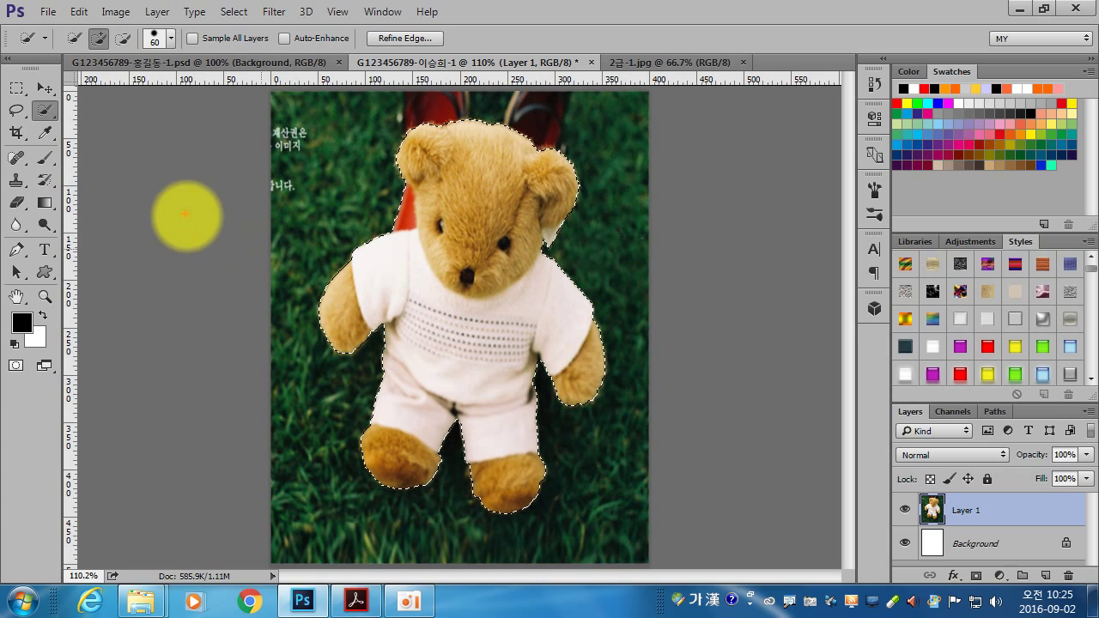
Step: Extend the selection around the bear, then use a smaller brush to add the head area
{"action": "mouse_move", "coordinate": [177, 176]}
{"action": "left_mouse_down"}
{"action": "mouse_move", "coordinate": [161, 279]}
{"action": "mouse_move", "coordinate": [177, 280]}
{"action": "left_mouse_up"}
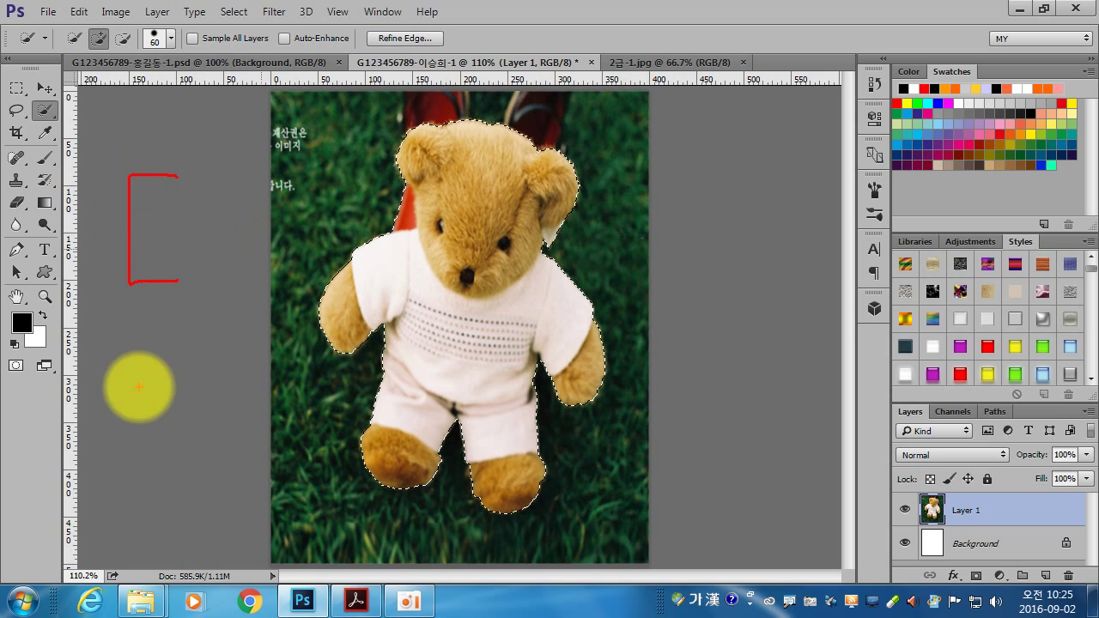
{"action": "mouse_move", "coordinate": [135, 376]}
{"action": "left_mouse_down"}
{"action": "mouse_move", "coordinate": [178, 376]}
{"action": "mouse_move", "coordinate": [130, 341]}
{"action": "mouse_move", "coordinate": [187, 405]}
{"action": "left_mouse_up"}
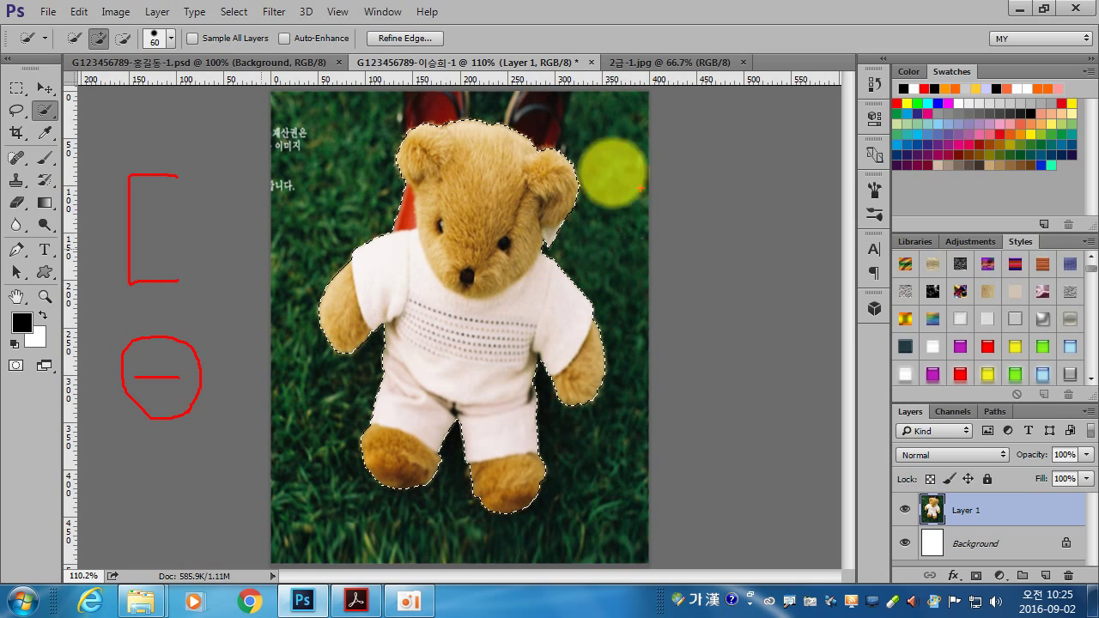
{"action": "mouse_move", "coordinate": [664, 174]}
{"action": "left_mouse_down"}
{"action": "mouse_move", "coordinate": [752, 318]}
{"action": "mouse_move", "coordinate": [684, 322]}
{"action": "left_mouse_up"}
{"action": "mouse_move", "coordinate": [696, 401]}
{"action": "left_mouse_down"}
{"action": "mouse_move", "coordinate": [753, 400]}
{"action": "mouse_move", "coordinate": [722, 446]}
{"action": "mouse_move", "coordinate": [751, 453]}
{"action": "left_mouse_up"}
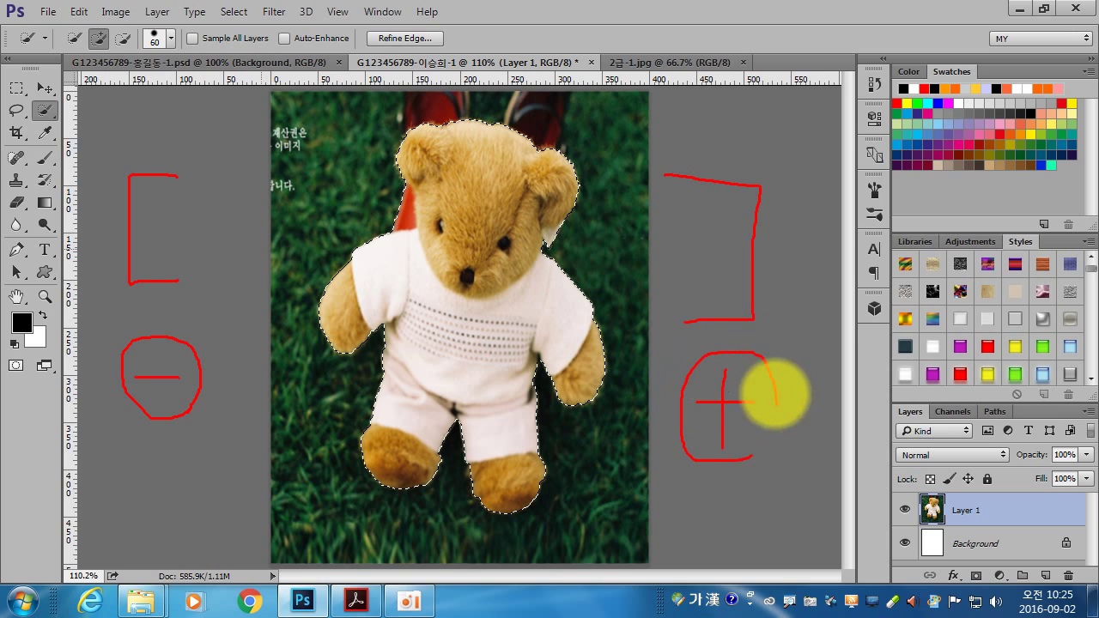
{"action": "key", "text": "Escape"}
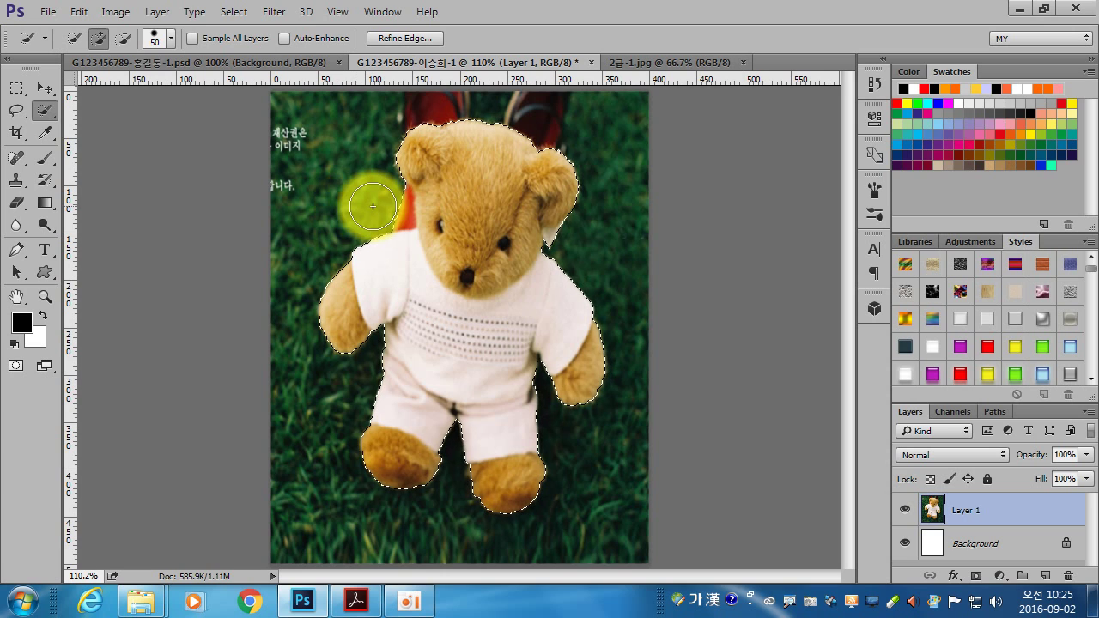
{"action": "key", "text": "bracketleft"}
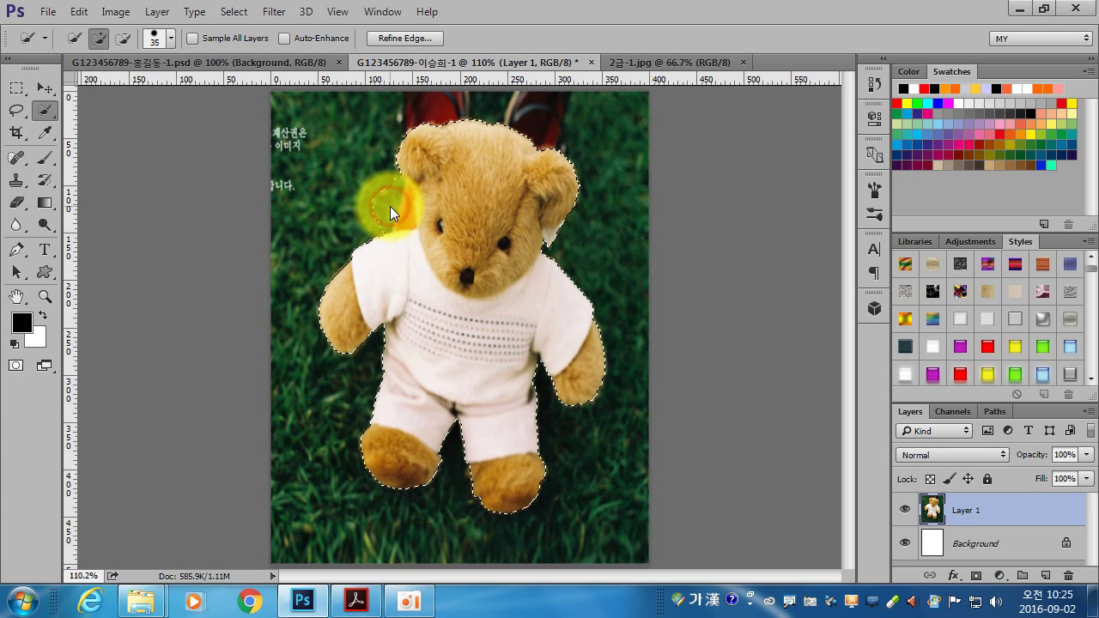
{"action": "left_click_drag", "start_coordinate": [391, 210], "coordinate": [387, 207]}
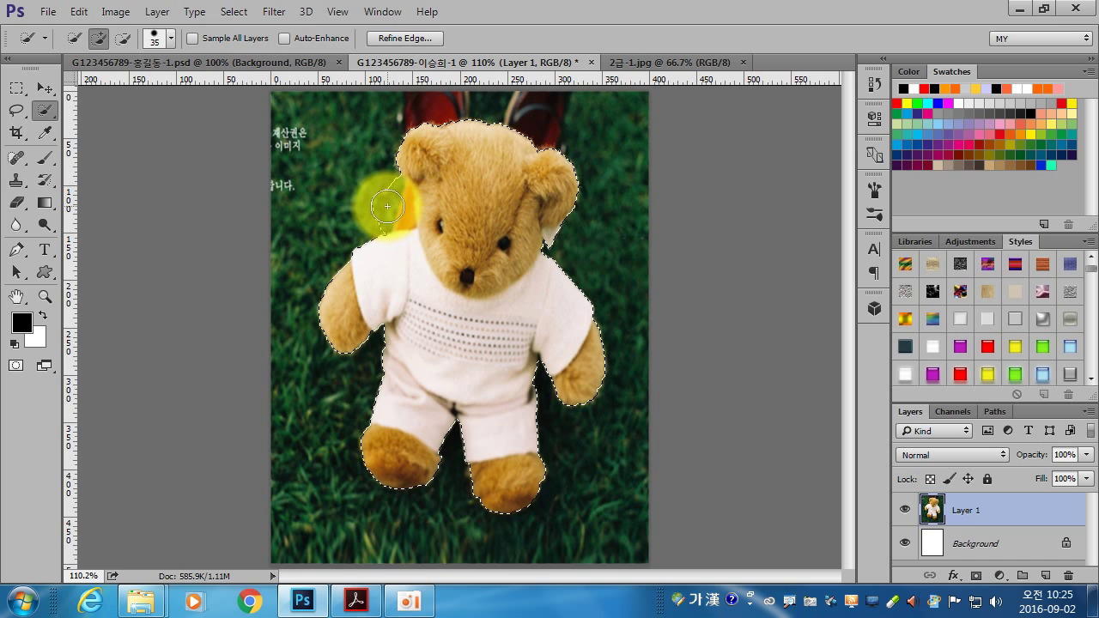
Step: Subtract the grass around the bear's ears and chin from the selection
{"action": "key", "text": "alt"}
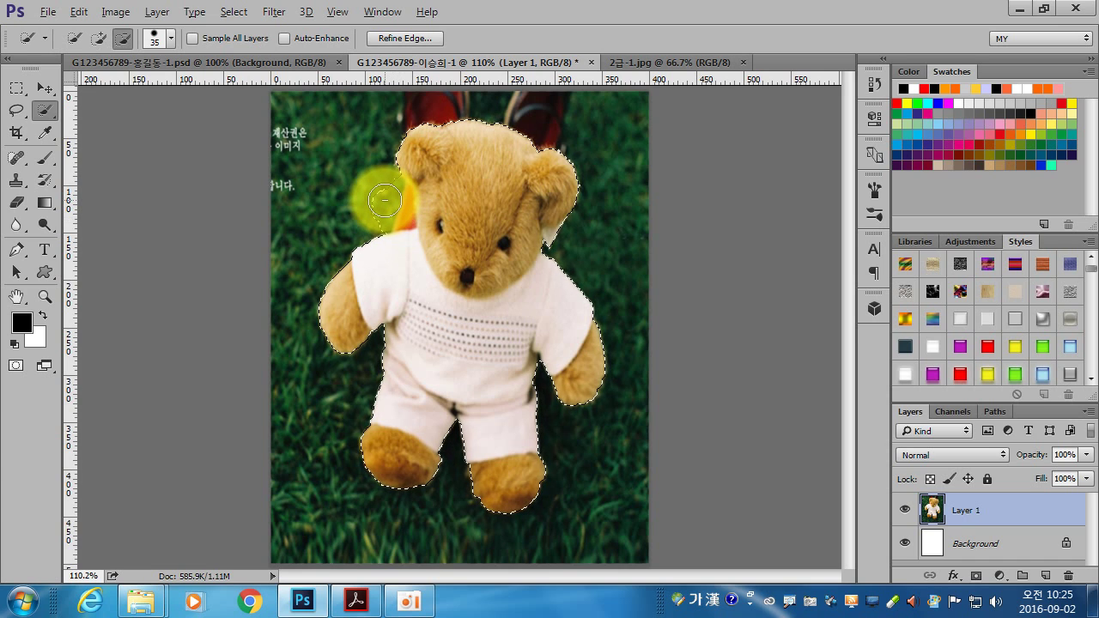
{"action": "left_click_drag", "start_coordinate": [384, 200], "coordinate": [380, 203]}
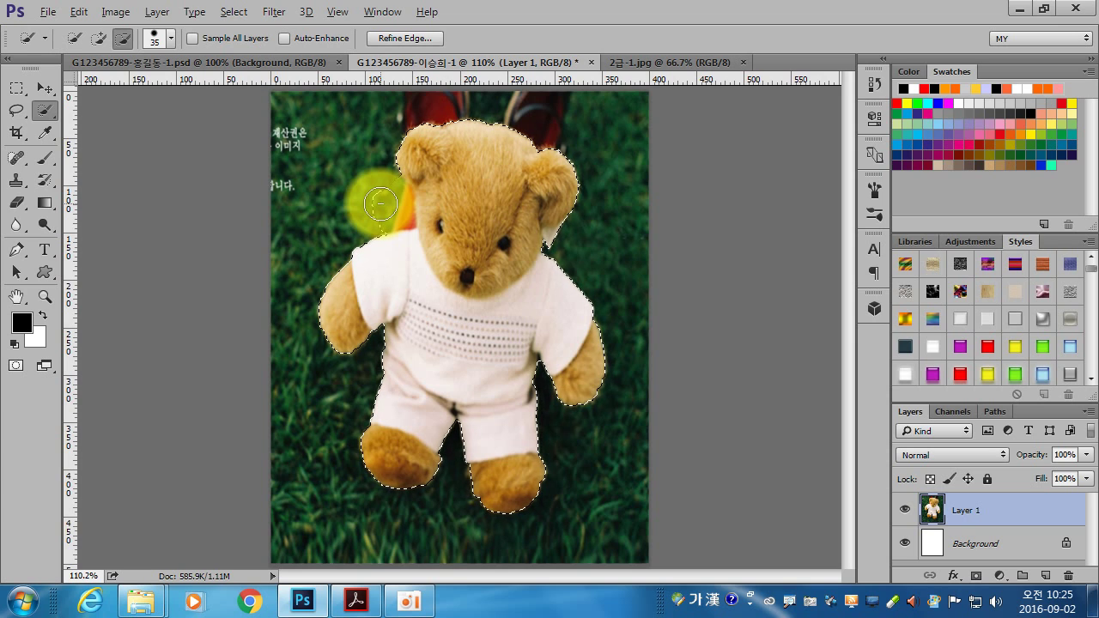
{"action": "mouse_move", "coordinate": [381, 203]}
{"action": "left_mouse_down"}
{"action": "mouse_move", "coordinate": [396, 206]}
{"action": "mouse_move", "coordinate": [377, 207]}
{"action": "left_mouse_up"}
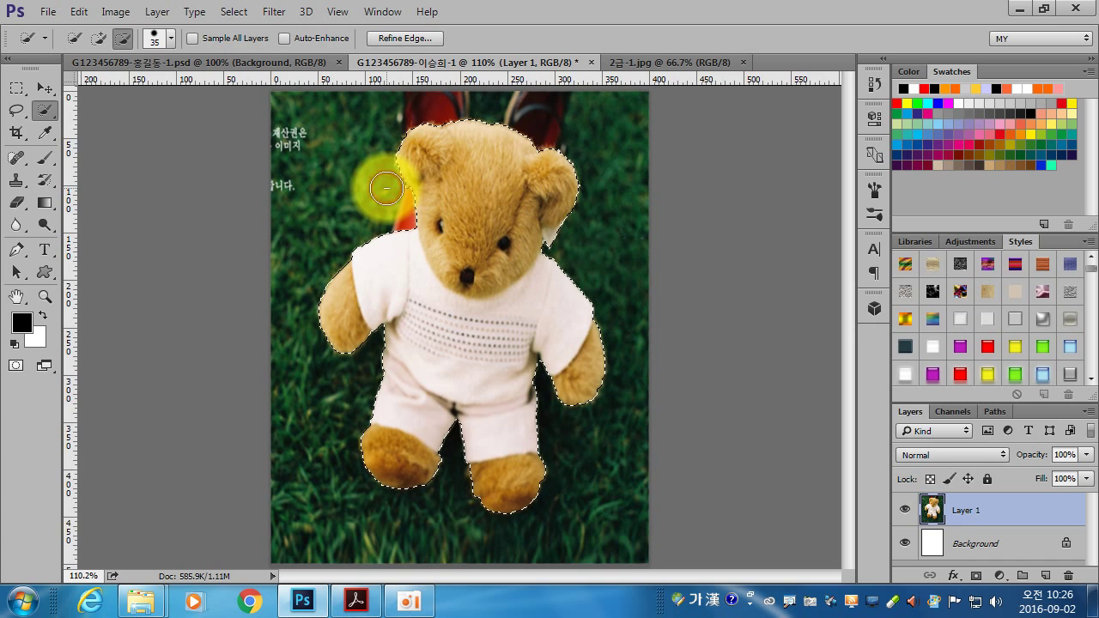
{"action": "mouse_move", "coordinate": [576, 239]}
{"action": "left_mouse_down"}
{"action": "mouse_move", "coordinate": [561, 243]}
{"action": "mouse_move", "coordinate": [589, 240]}
{"action": "left_mouse_up"}
{"action": "mouse_move", "coordinate": [730, 230]}
{"action": "left_mouse_down"}
{"action": "mouse_move", "coordinate": [468, 342]}
{"action": "mouse_move", "coordinate": [445, 282]}
{"action": "left_mouse_up"}
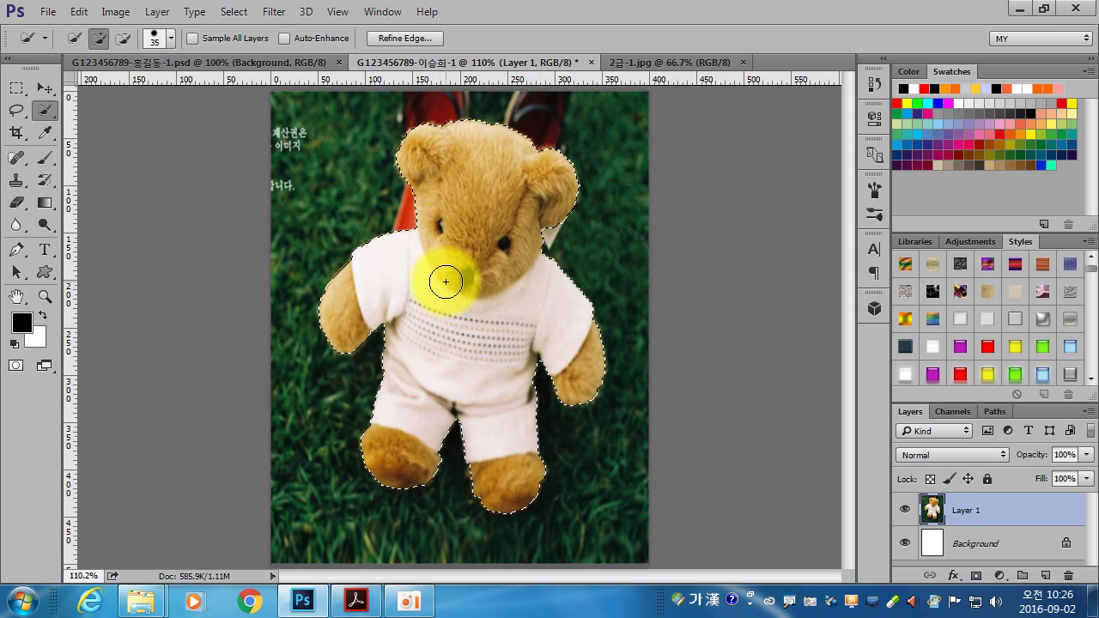
{"action": "mouse_move", "coordinate": [446, 282]}
{"action": "left_mouse_down"}
{"action": "mouse_move", "coordinate": [463, 284]}
{"action": "mouse_move", "coordinate": [387, 246]}
{"action": "mouse_move", "coordinate": [403, 279]}
{"action": "left_mouse_up"}
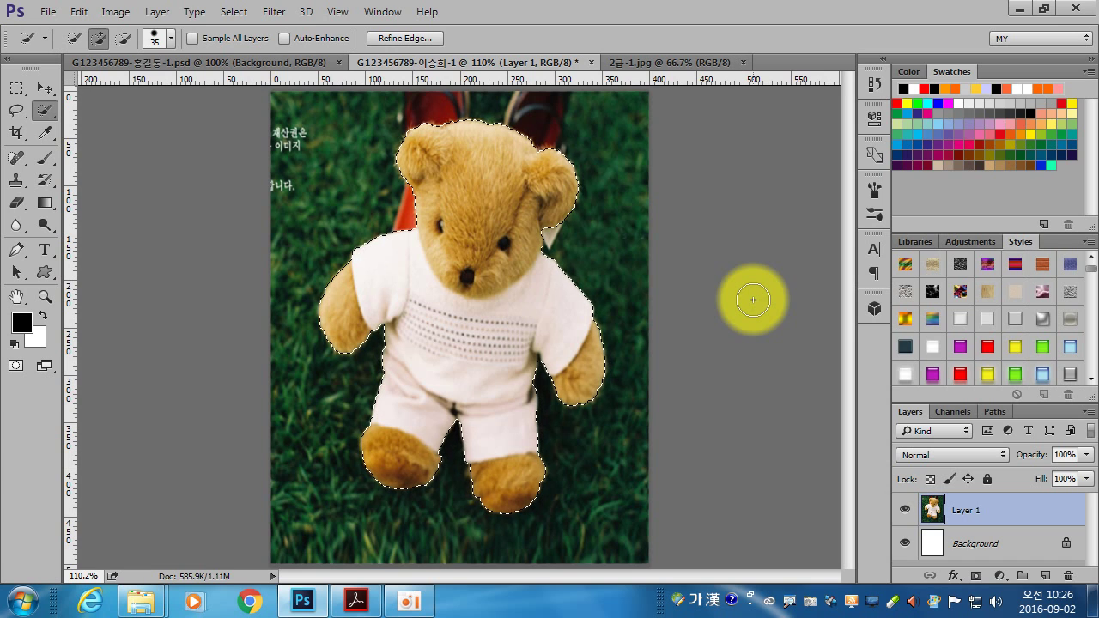
{"action": "right_click", "coordinate": [439, 288]}
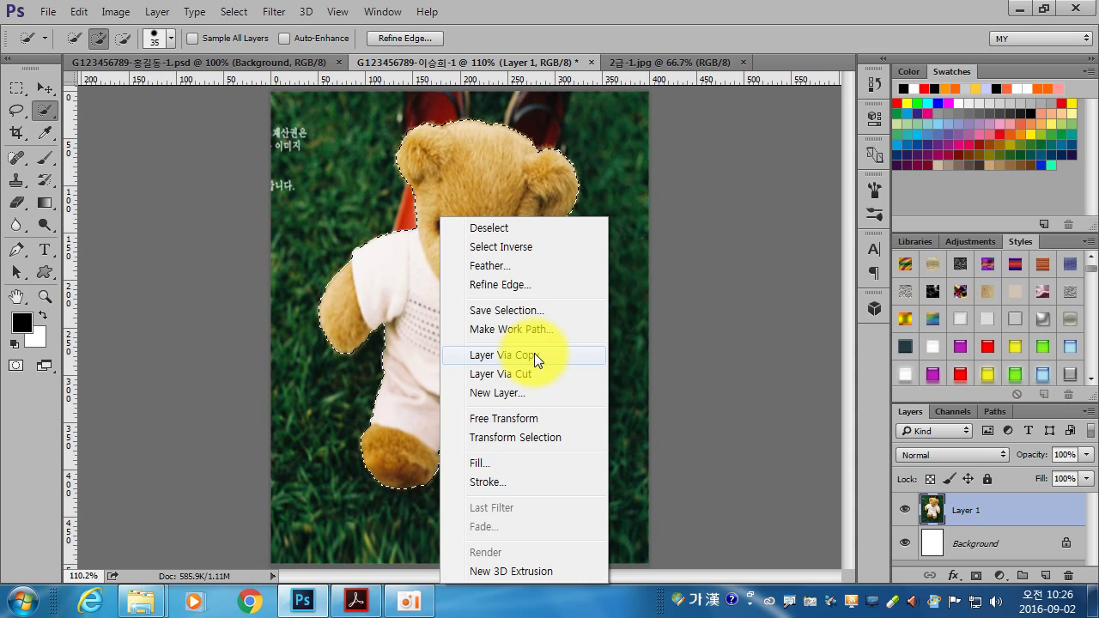
Step: Copy the selected bear to Layer 2 with Layer Via Copy and check the cut-out against Layer 1
{"action": "left_click", "coordinate": [534, 355]}
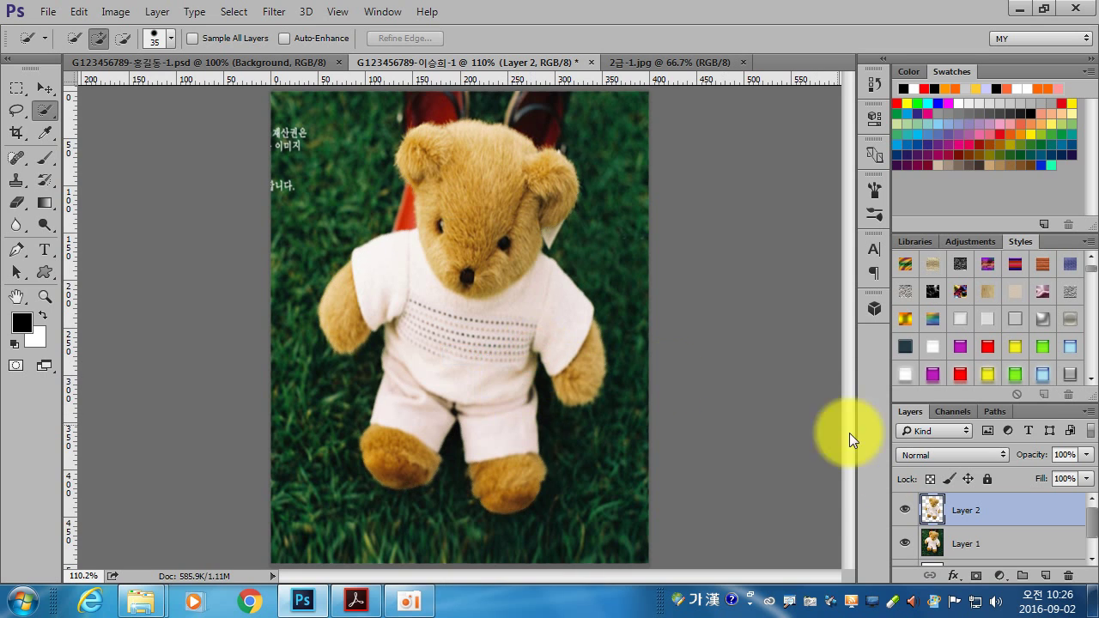
{"action": "left_click", "coordinate": [906, 544]}
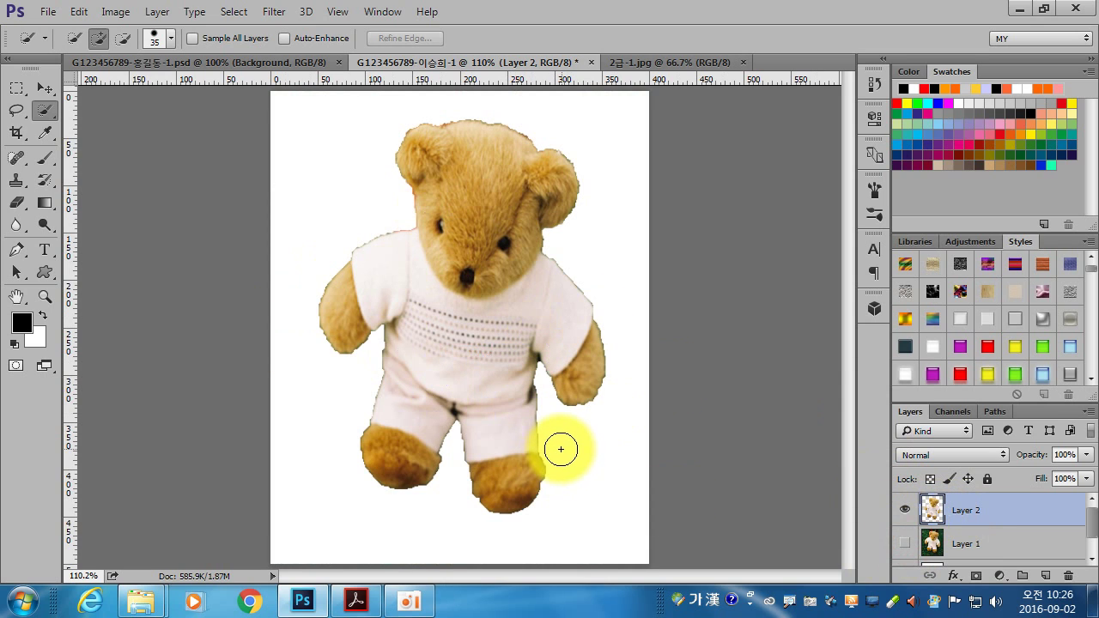
{"action": "left_click", "coordinate": [905, 543]}
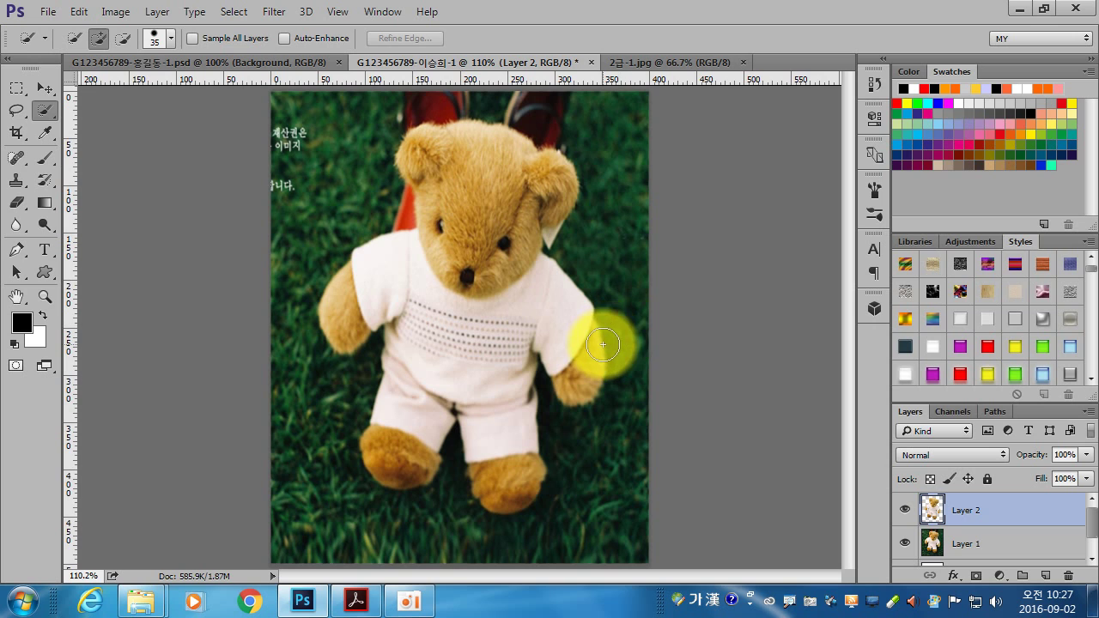
{"action": "key", "text": "ctrl+t"}
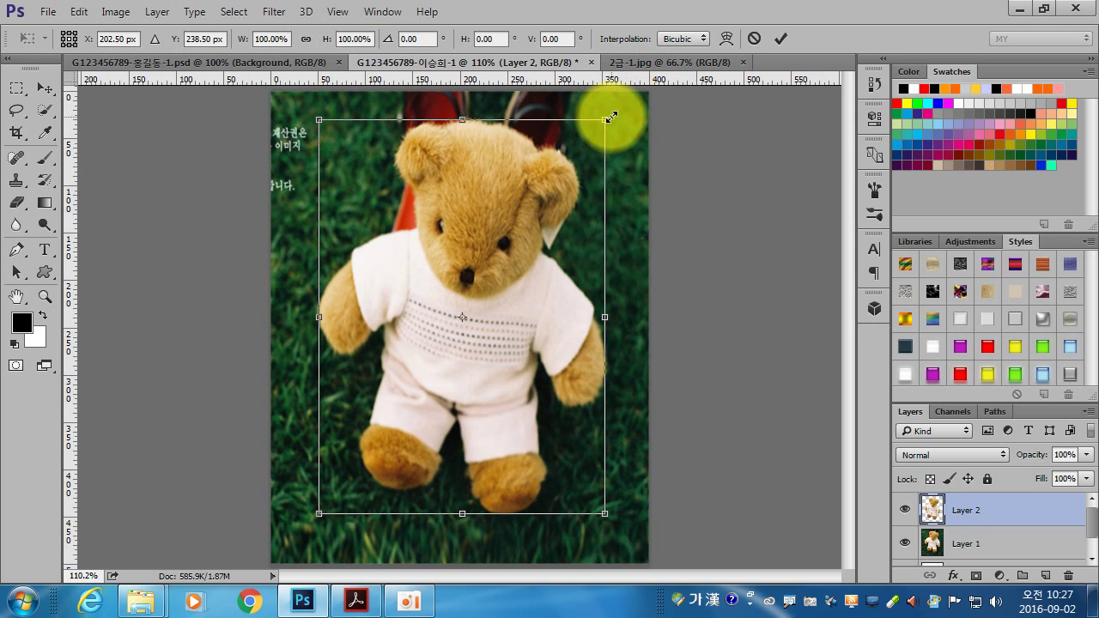
Step: Scale the Layer 2 bear to about 51% at the lower left and compare with the exam sample
{"action": "left_click_drag", "start_coordinate": [604, 120], "coordinate": [465, 312]}
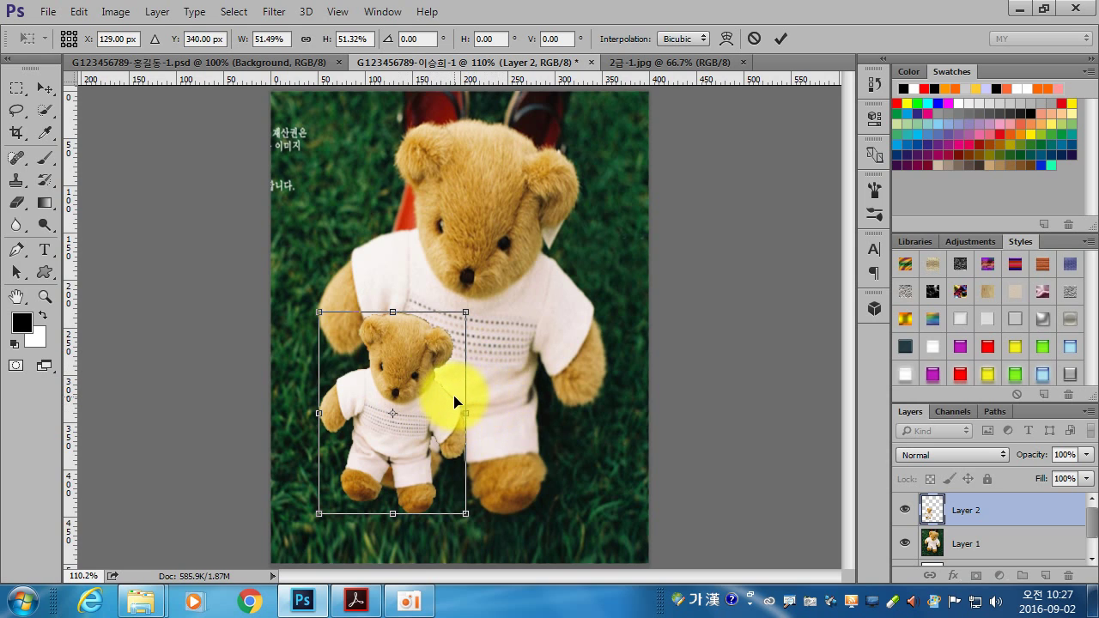
{"action": "key", "text": "Return"}
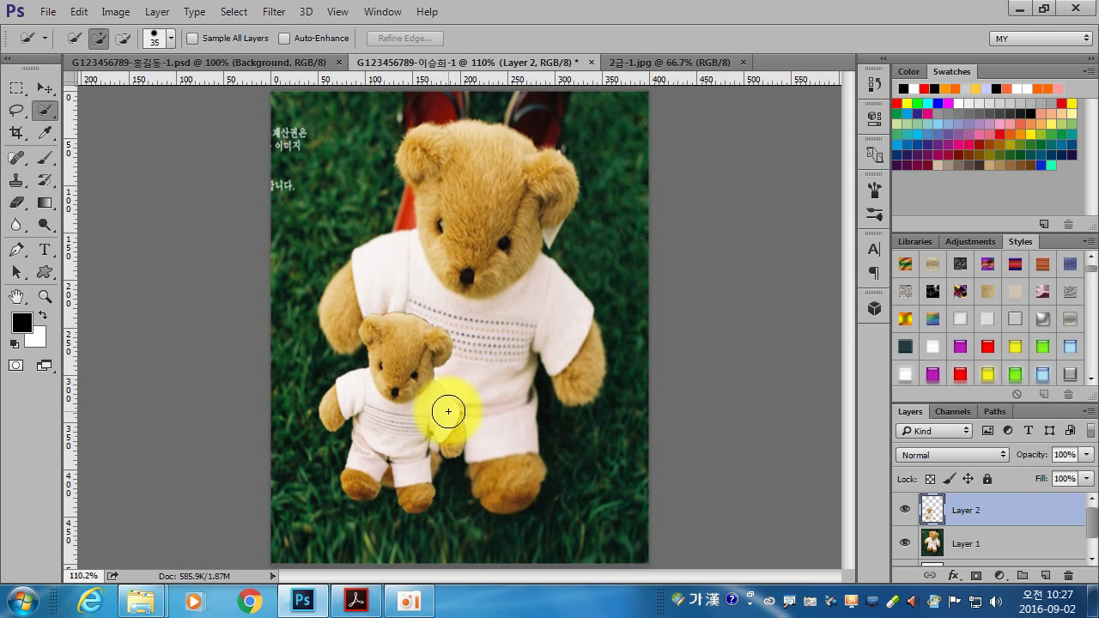
{"action": "left_click", "coordinate": [355, 601]}
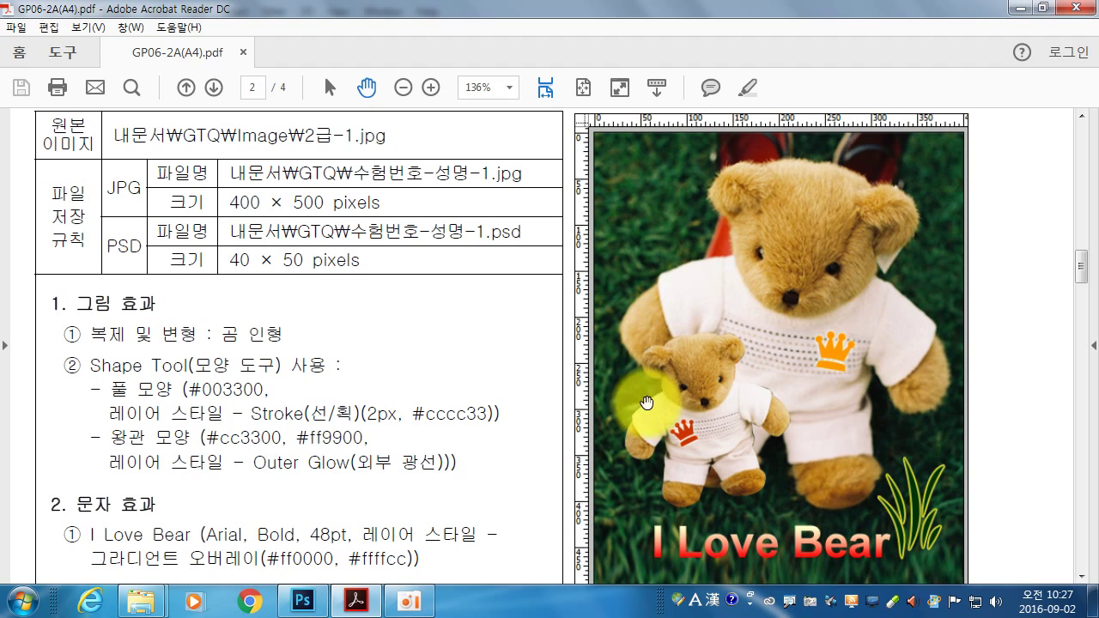
{"action": "left_click", "coordinate": [303, 601]}
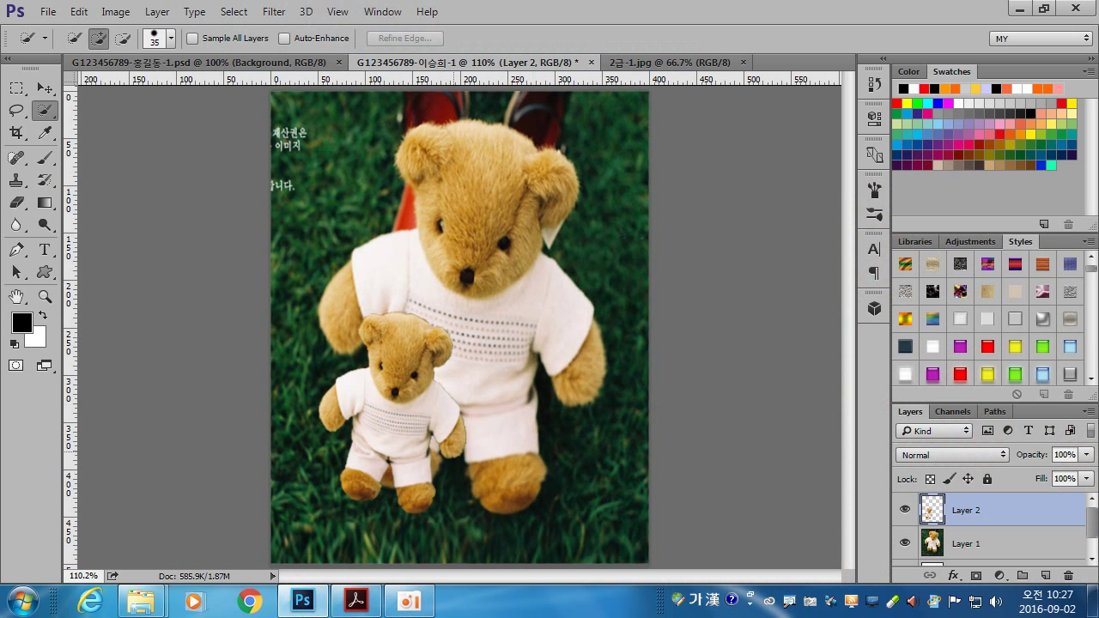
Step: Flip the small bear horizontally and compare it with the reference layout
{"action": "left_click", "coordinate": [72, 12]}
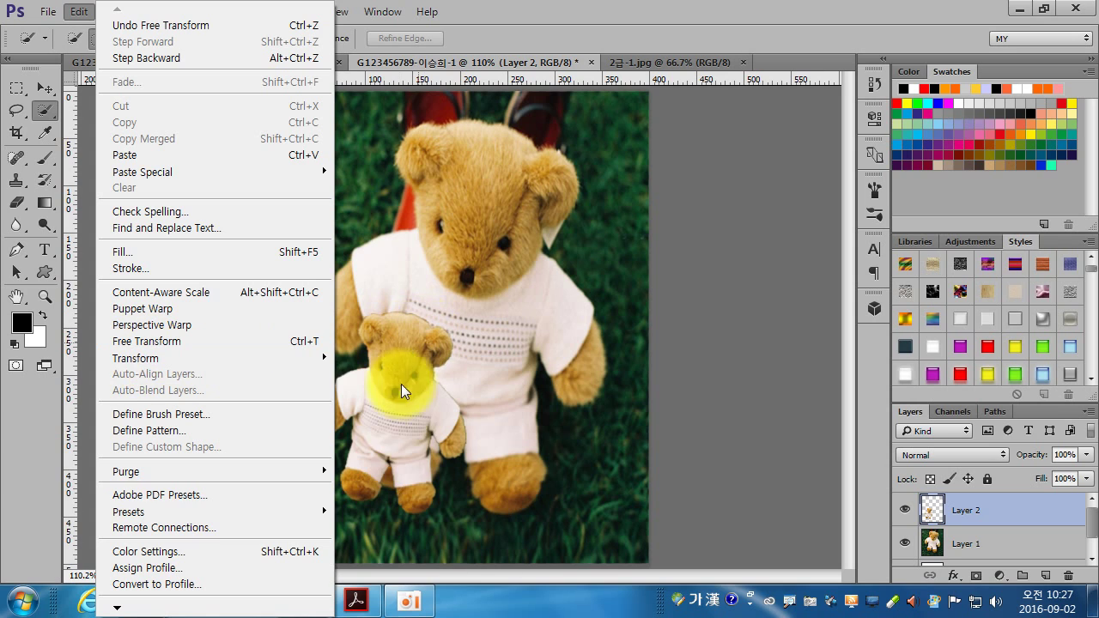
{"action": "left_click", "coordinate": [234, 355]}
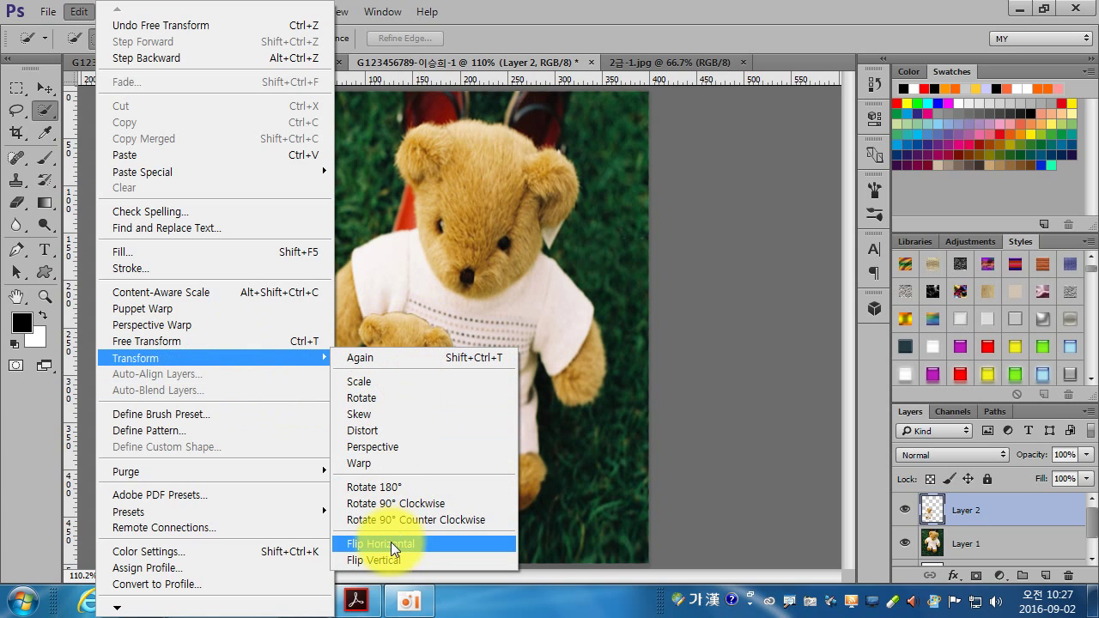
{"action": "left_click", "coordinate": [422, 543]}
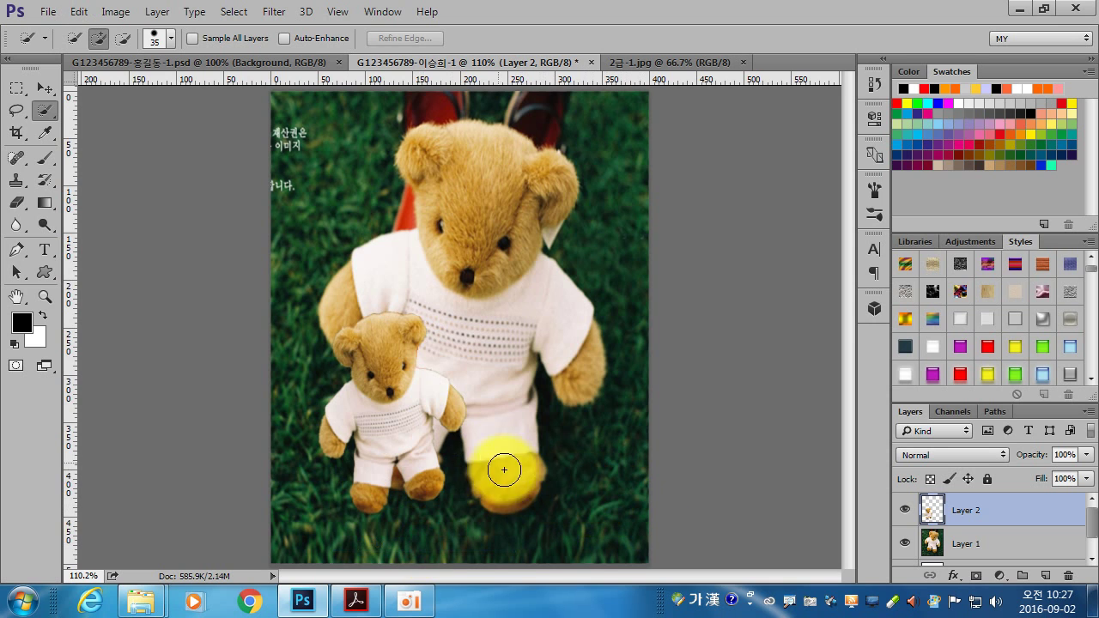
{"action": "left_click", "coordinate": [357, 601]}
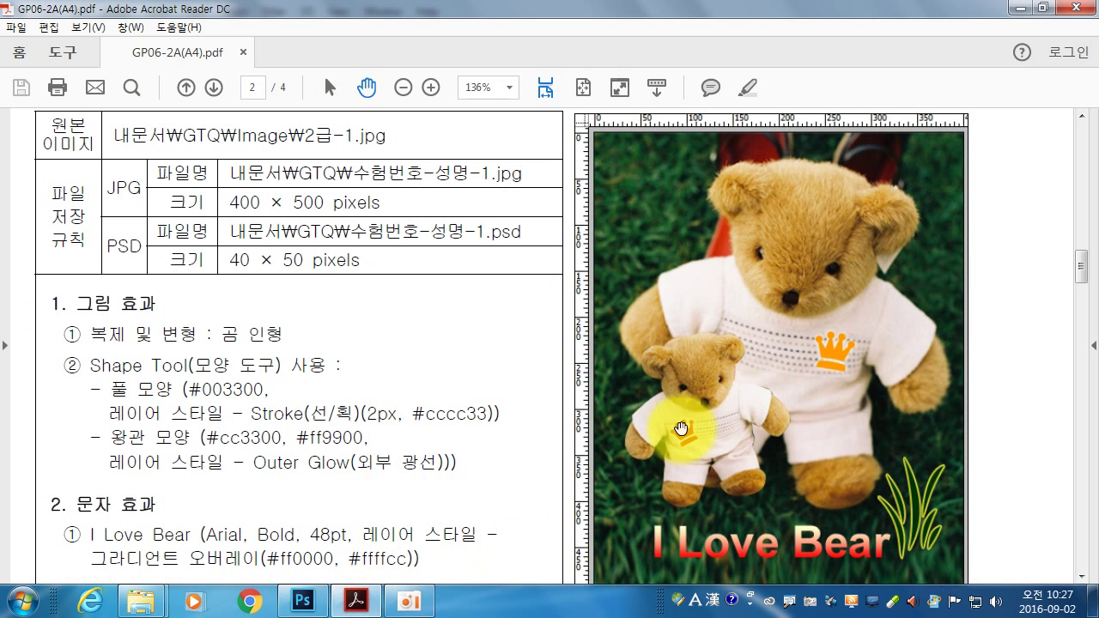
{"action": "left_click", "coordinate": [300, 601]}
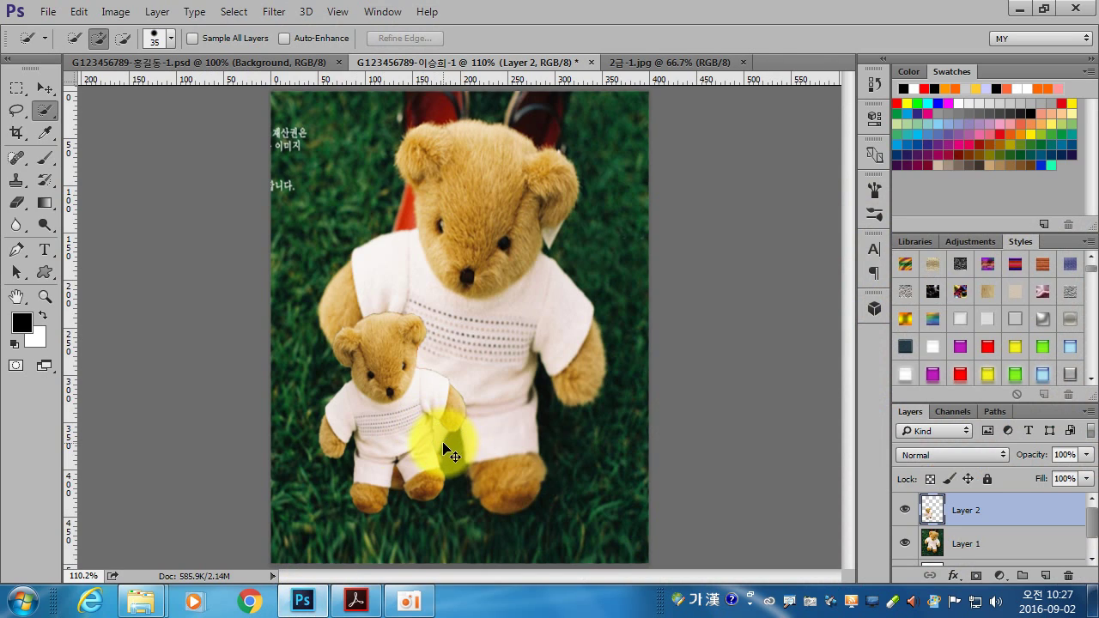
Step: Rotate the small bear about -6.75° and nudge it slightly left
{"action": "key", "text": "ctrl+t"}
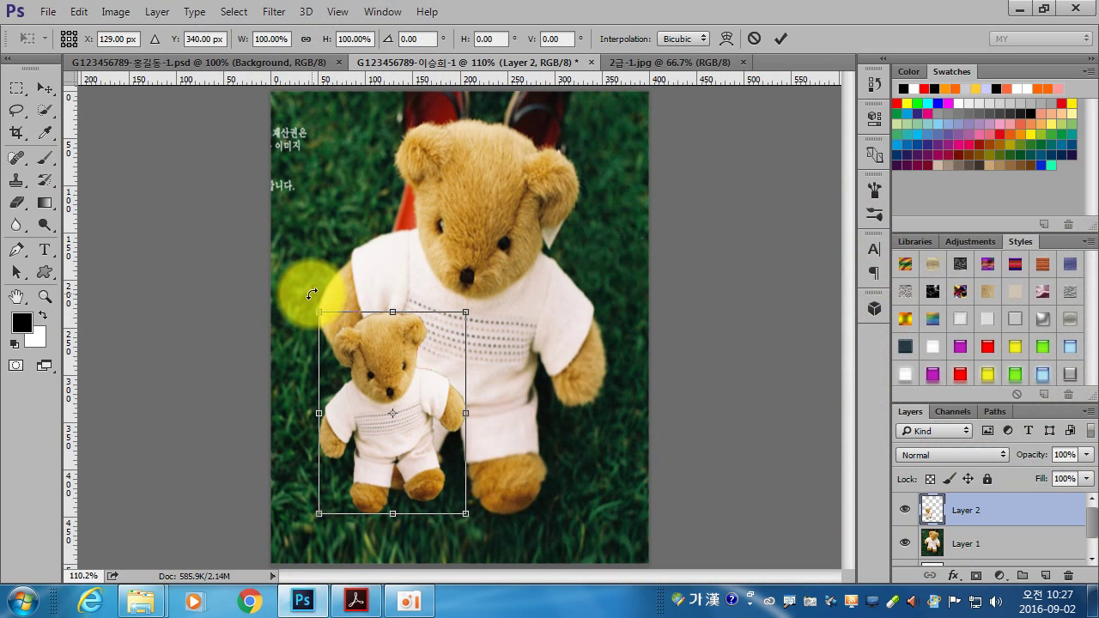
{"action": "left_click_drag", "start_coordinate": [311, 293], "coordinate": [295, 299]}
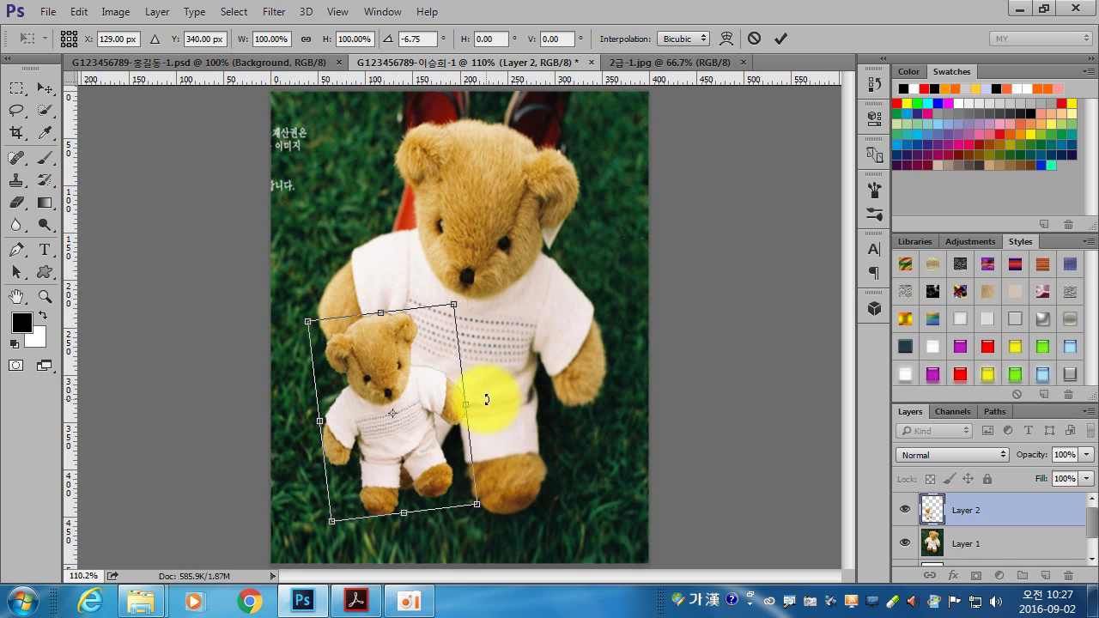
{"action": "key", "text": "Return"}
{"action": "left_click", "coordinate": [45, 87]}
{"action": "left_click_drag", "start_coordinate": [387, 410], "coordinate": [361, 436]}
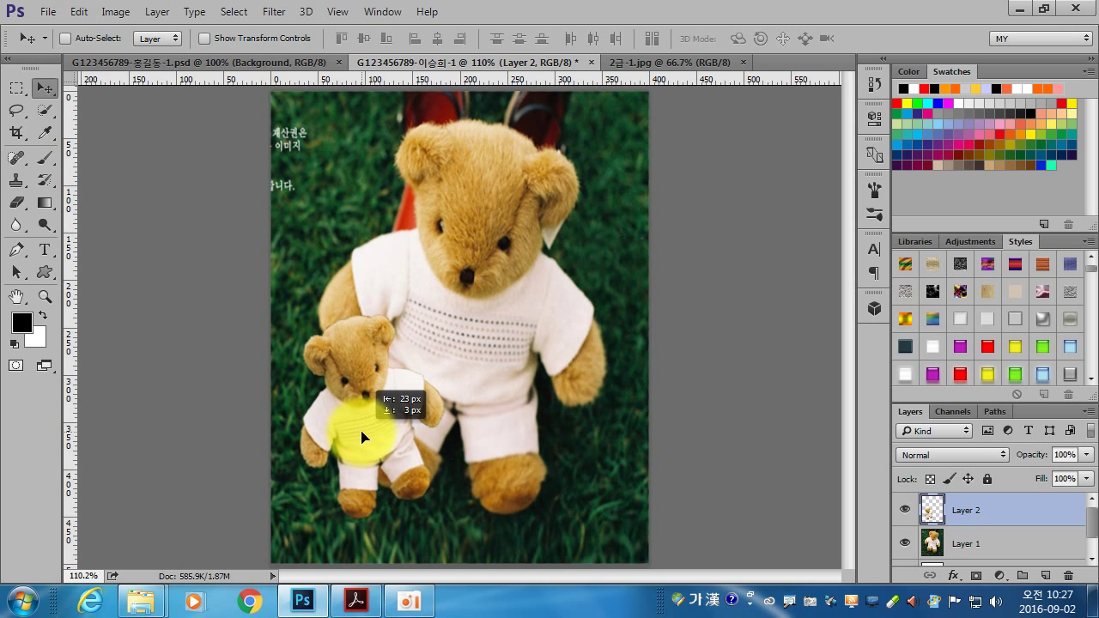
{"action": "left_click", "coordinate": [356, 601]}
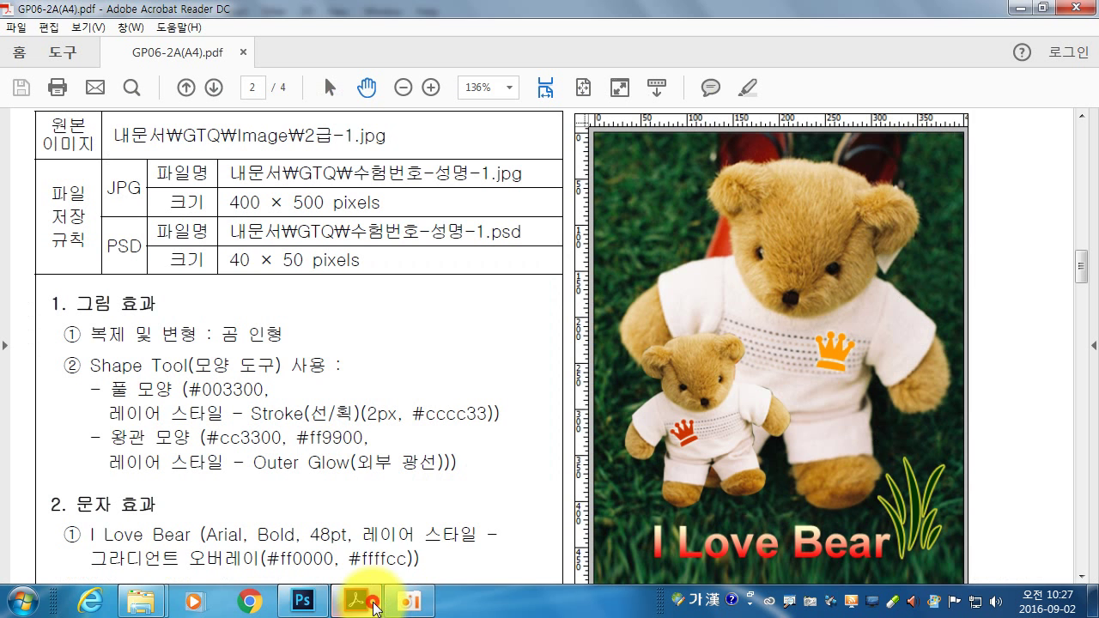
Step: Review the Shape Tool requirements for the grass and crown shapes, then return to the composite
{"action": "scroll", "coordinate": [227, 378], "scroll_direction": "down", "scroll_amount": 3}
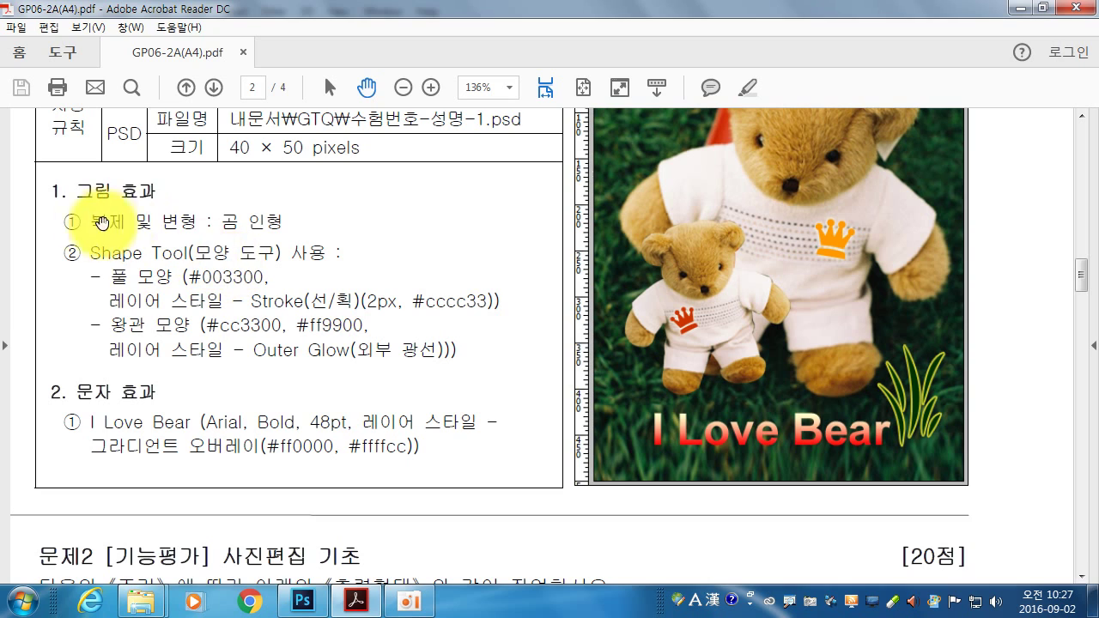
{"action": "scroll", "coordinate": [259, 218], "scroll_direction": "up", "scroll_amount": 2}
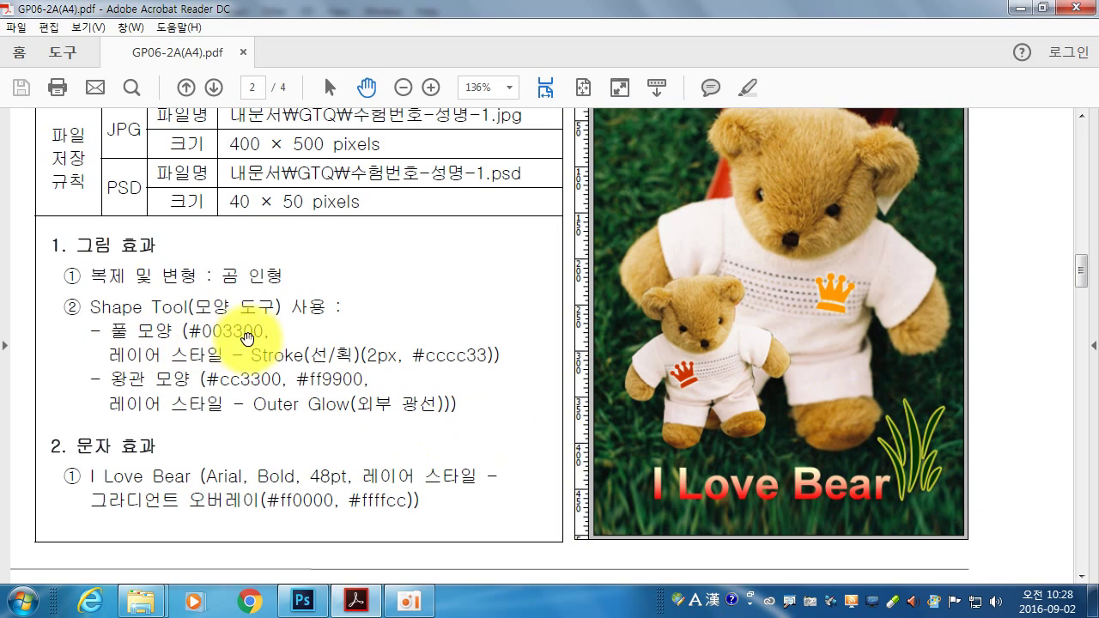
{"action": "scroll", "coordinate": [275, 344], "scroll_direction": "up", "scroll_amount": 1}
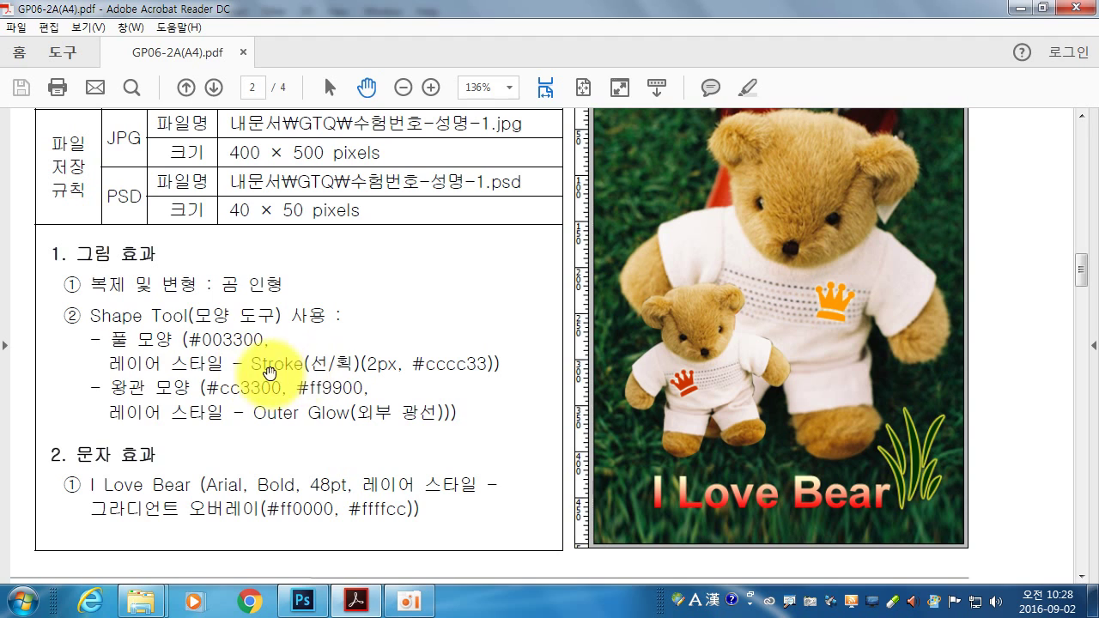
{"action": "left_click", "coordinate": [302, 601]}
{"action": "left_click", "coordinate": [43, 272]}
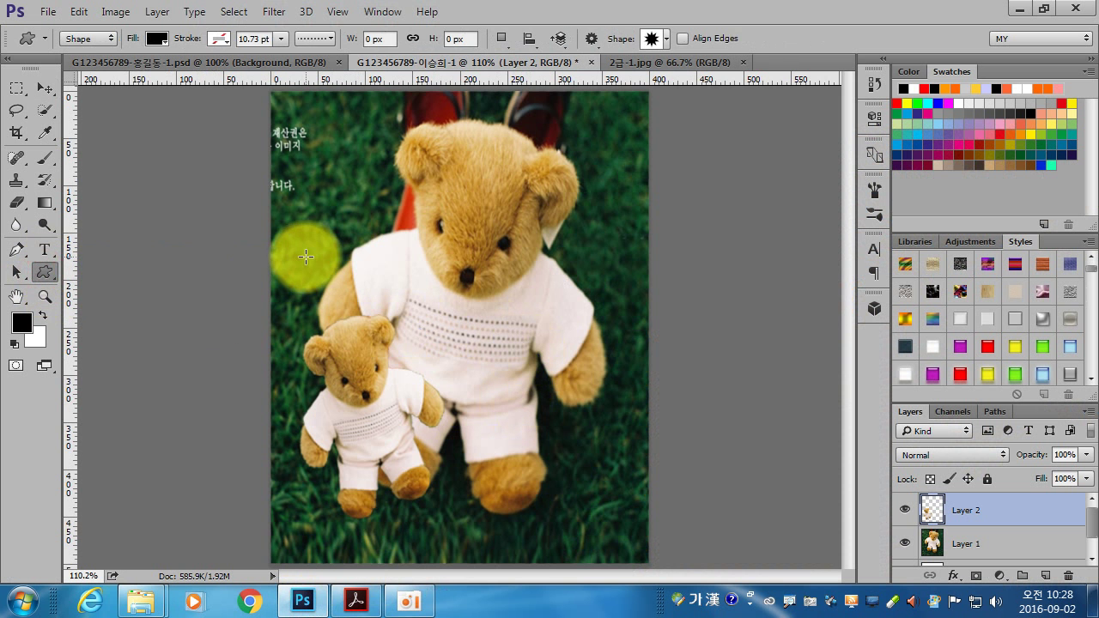
Step: Reset the custom shape picker to the default shape set
{"action": "left_click", "coordinate": [664, 39]}
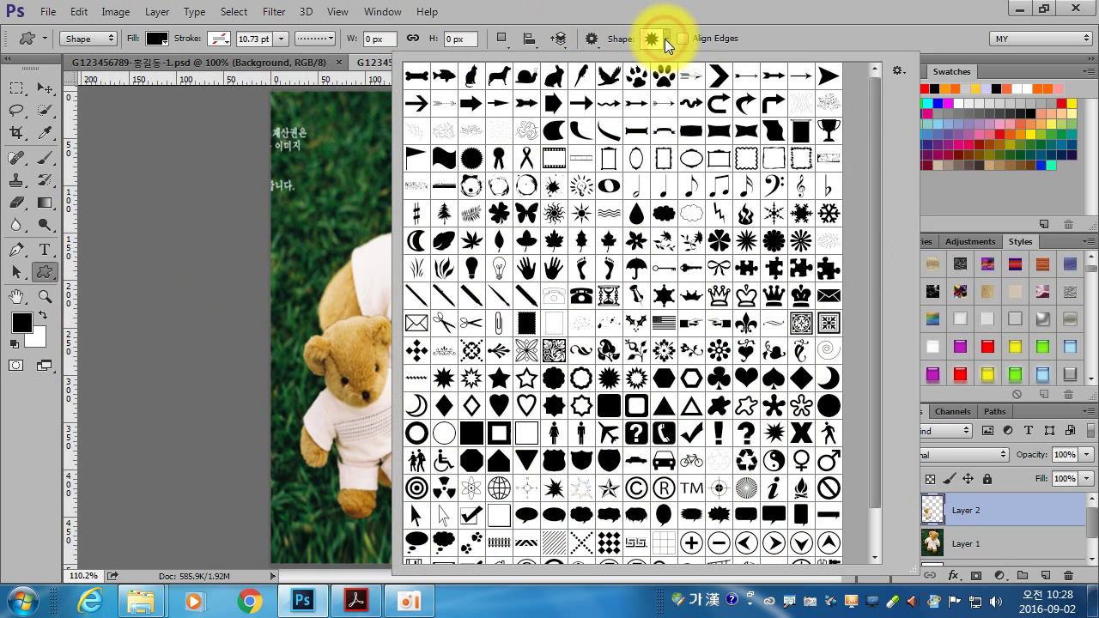
{"action": "left_click", "coordinate": [899, 70]}
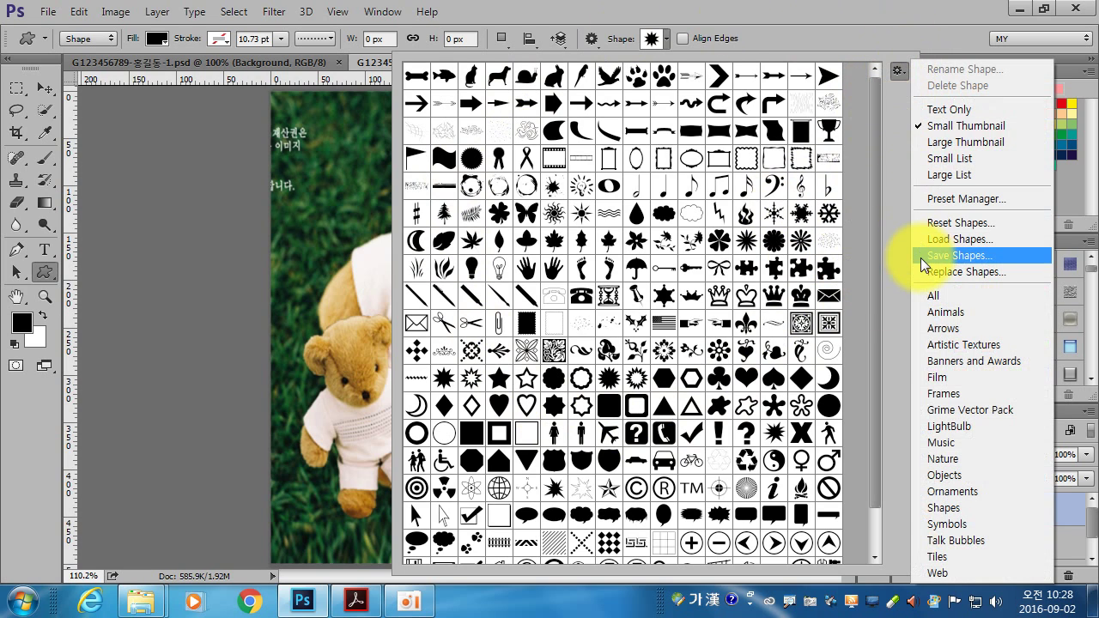
{"action": "left_click", "coordinate": [939, 223]}
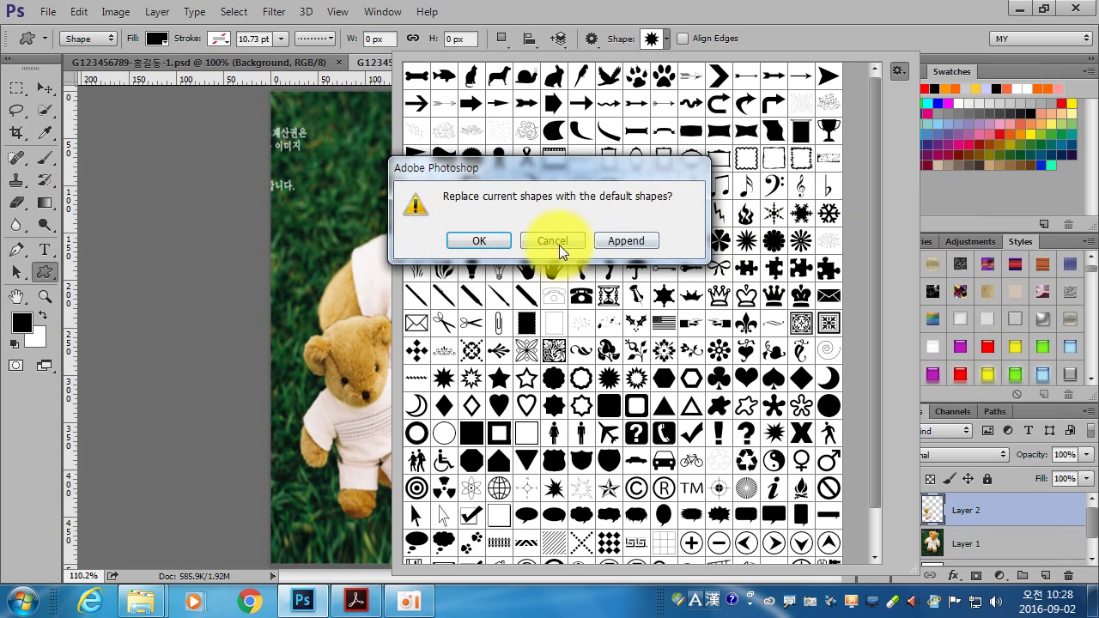
{"action": "left_click", "coordinate": [480, 241]}
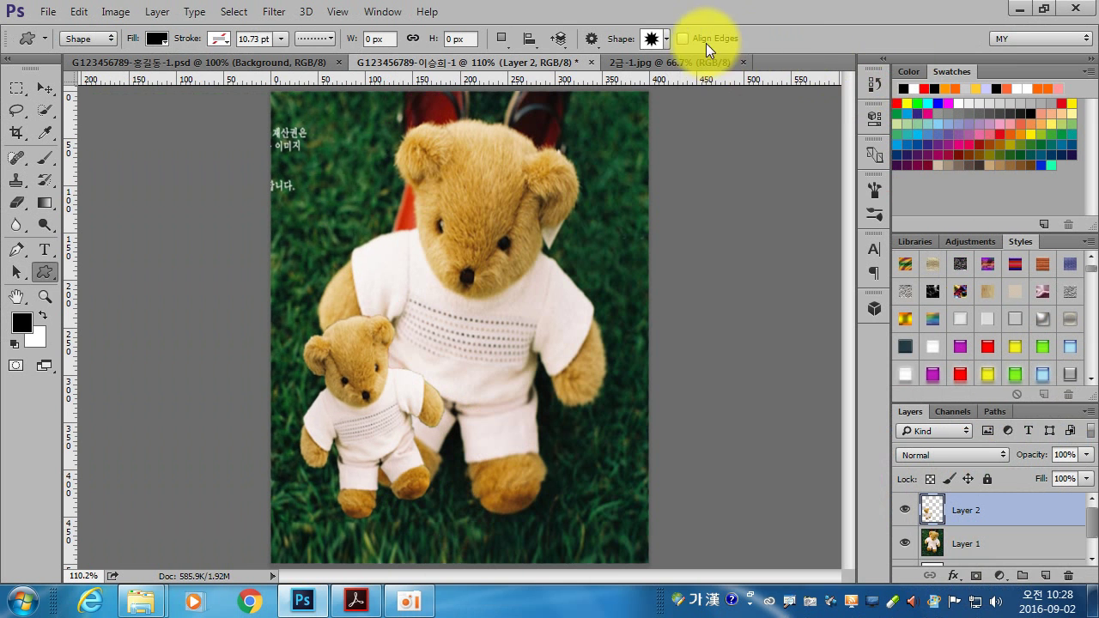
Step: Load the All custom shape set and choose the grass shape
{"action": "left_click", "coordinate": [666, 40]}
{"action": "left_click", "coordinate": [898, 69]}
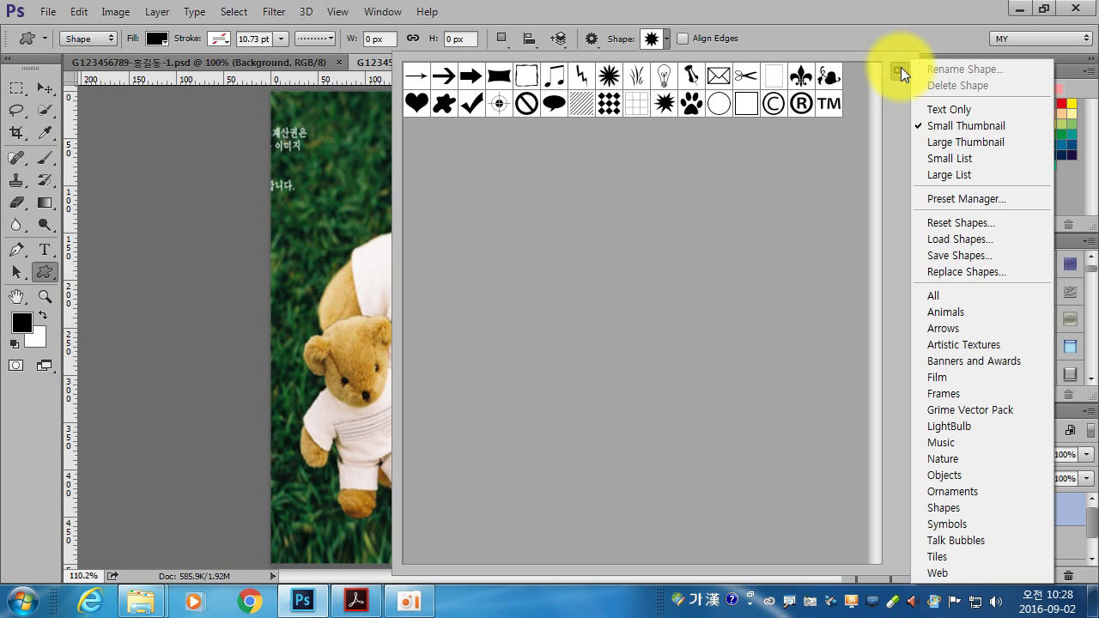
{"action": "left_click", "coordinate": [944, 293]}
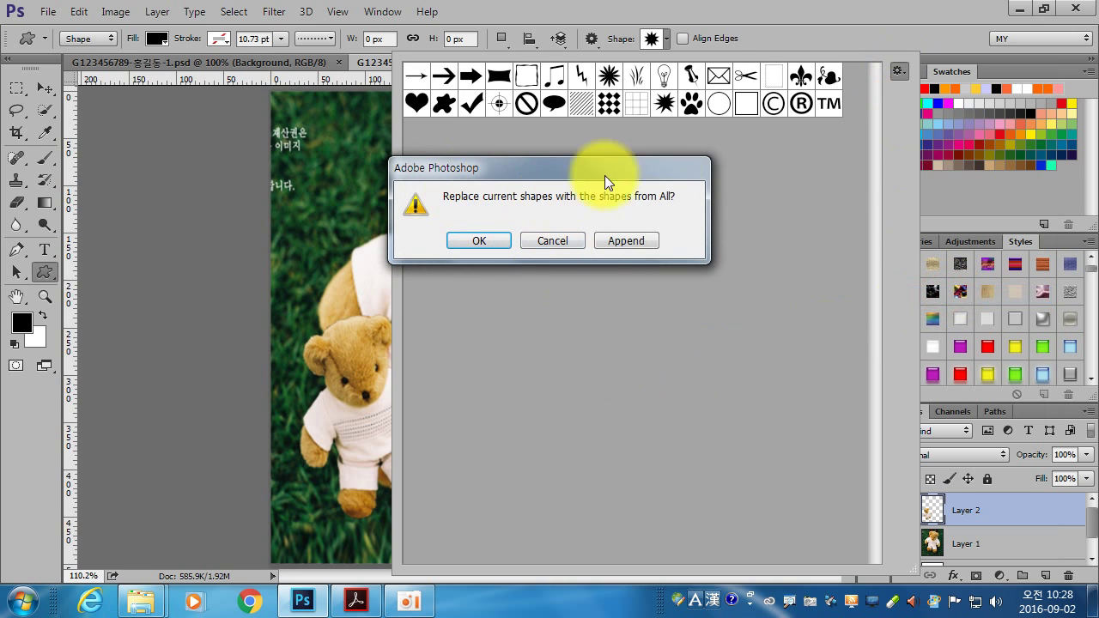
{"action": "left_click", "coordinate": [497, 241]}
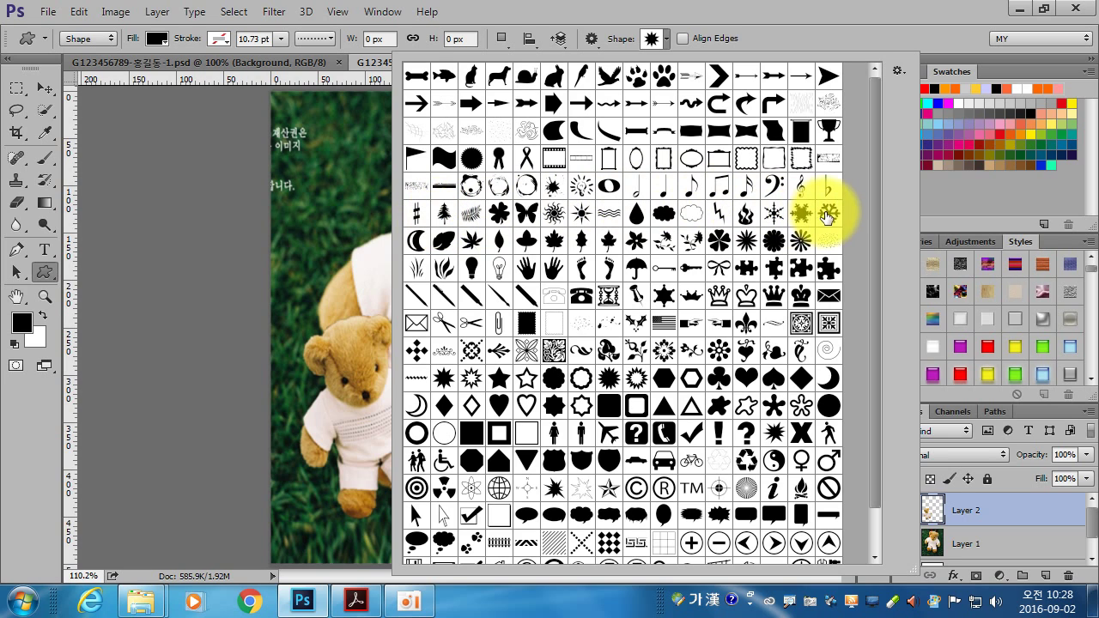
{"action": "left_click", "coordinate": [419, 271]}
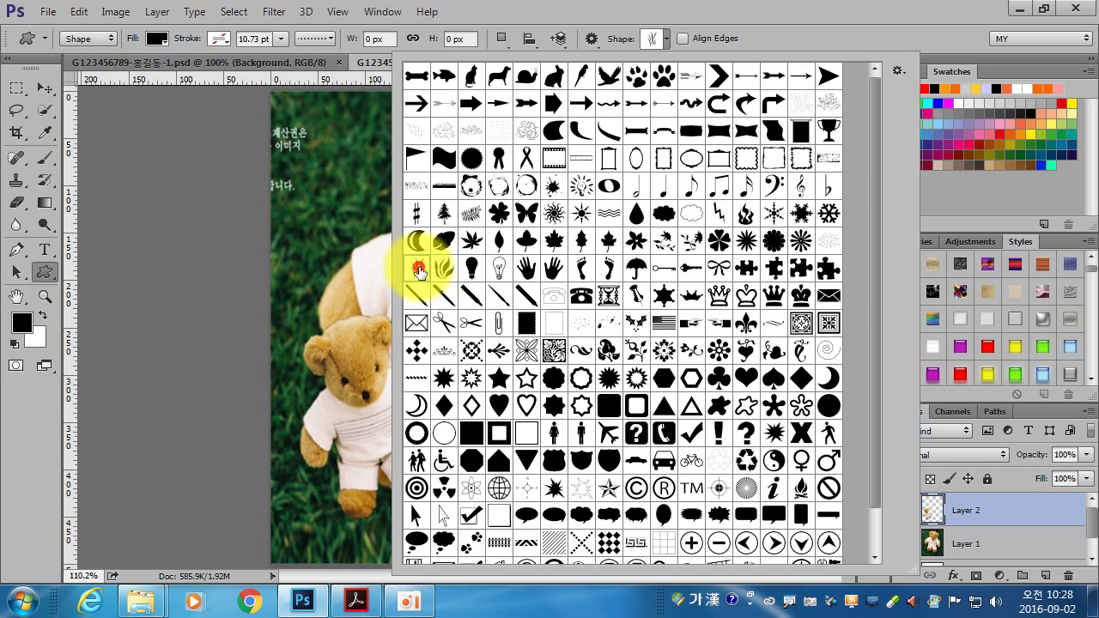
{"action": "double_click", "coordinate": [419, 271]}
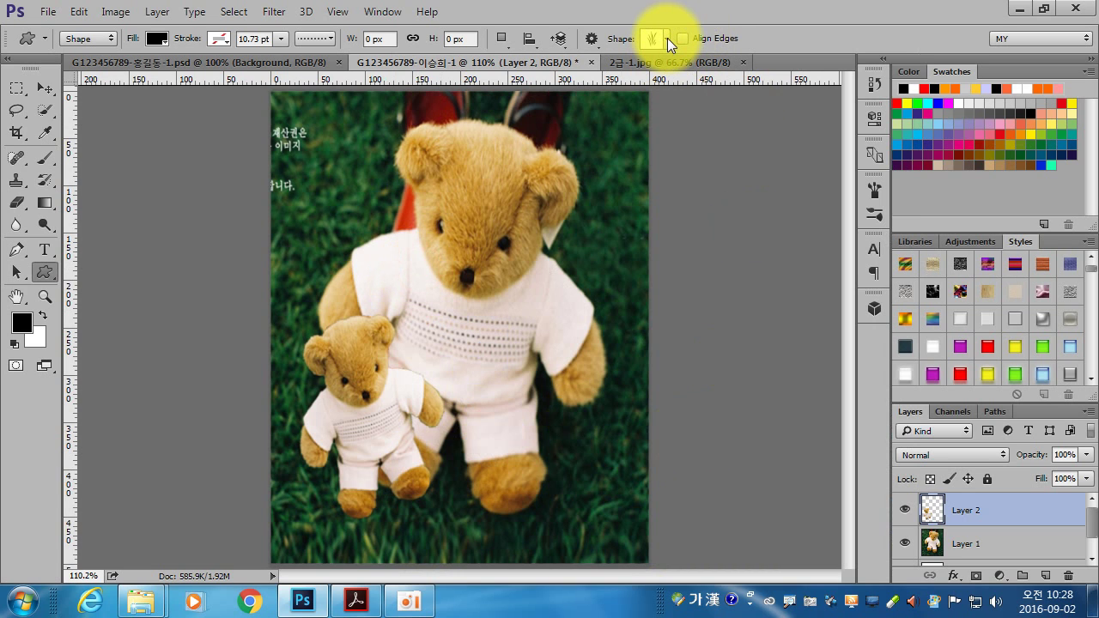
{"action": "left_click", "coordinate": [356, 601]}
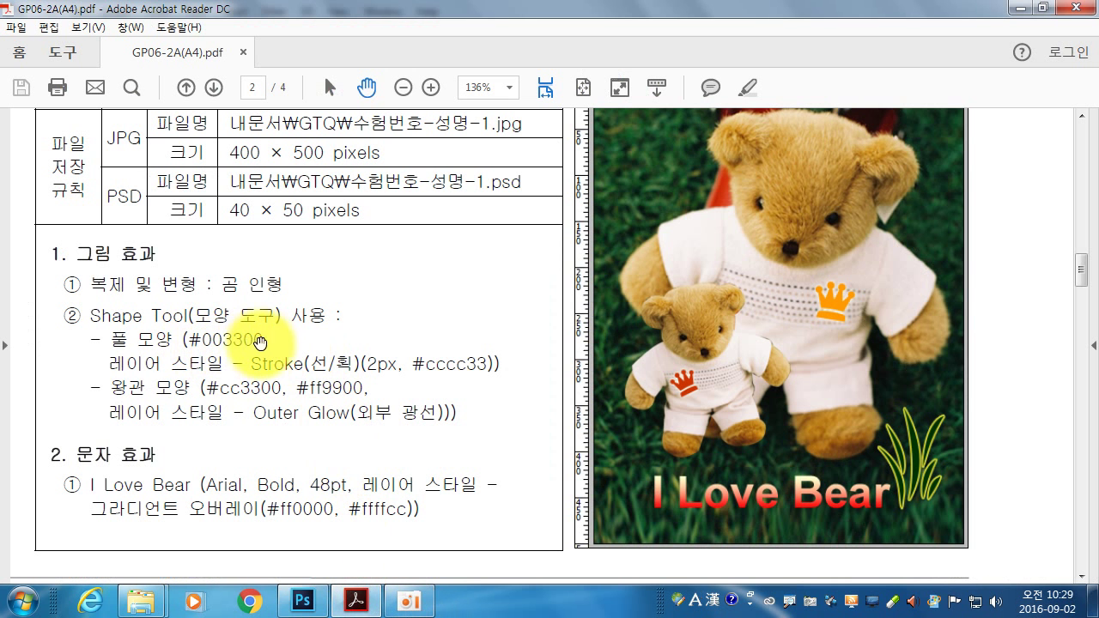
Step: Enter hex 003300 as the foreground colour in the bear composite
{"action": "left_click", "coordinate": [324, 606]}
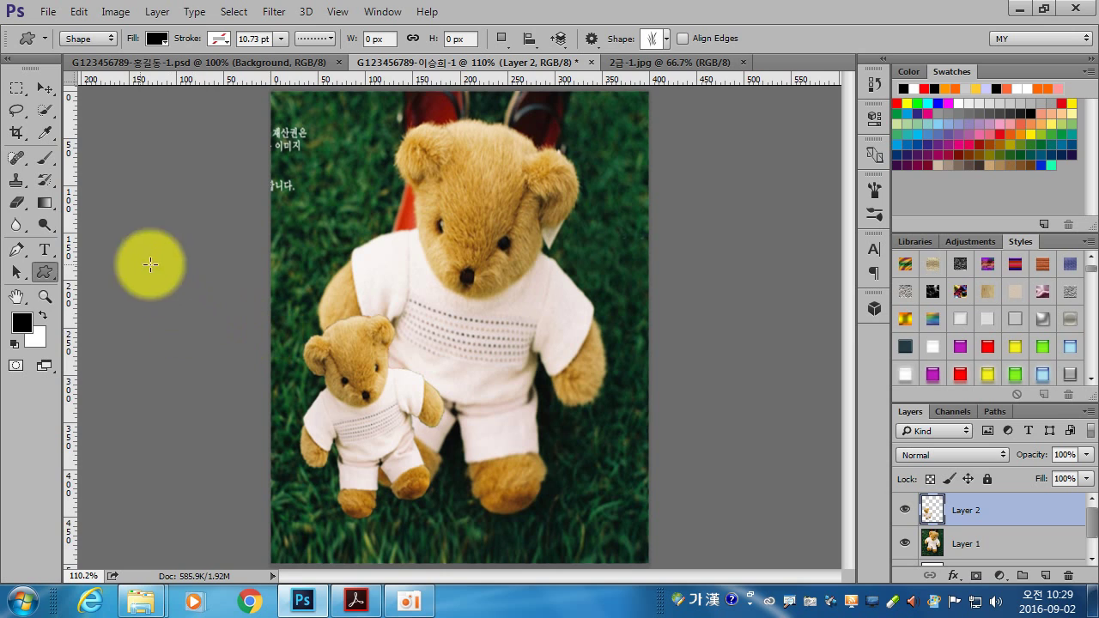
{"action": "left_click", "coordinate": [24, 321]}
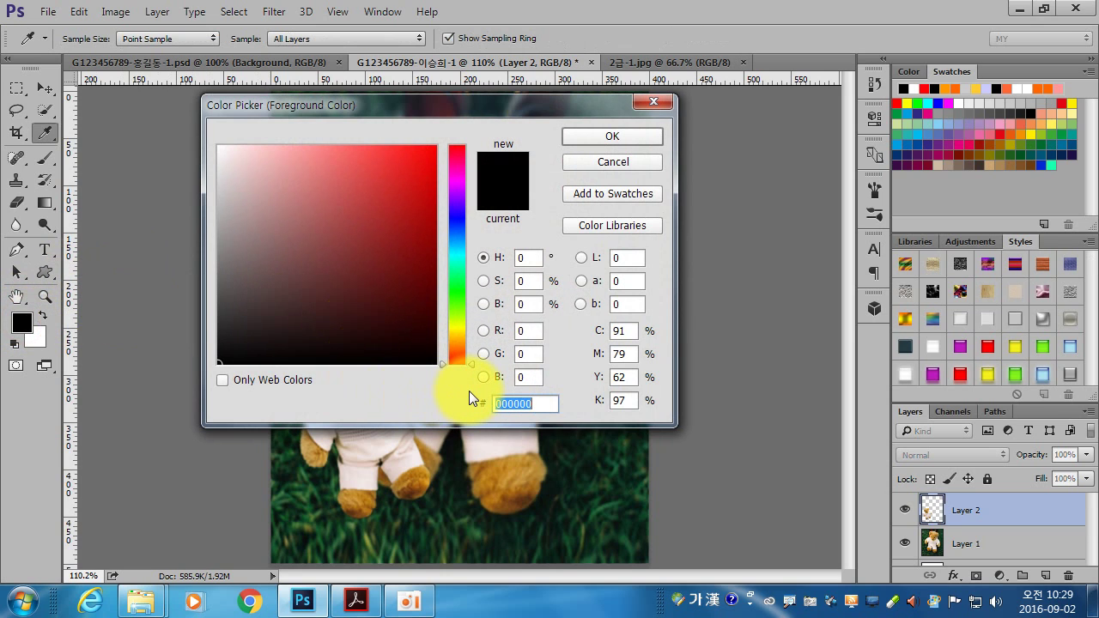
{"action": "type", "text": "0033"}
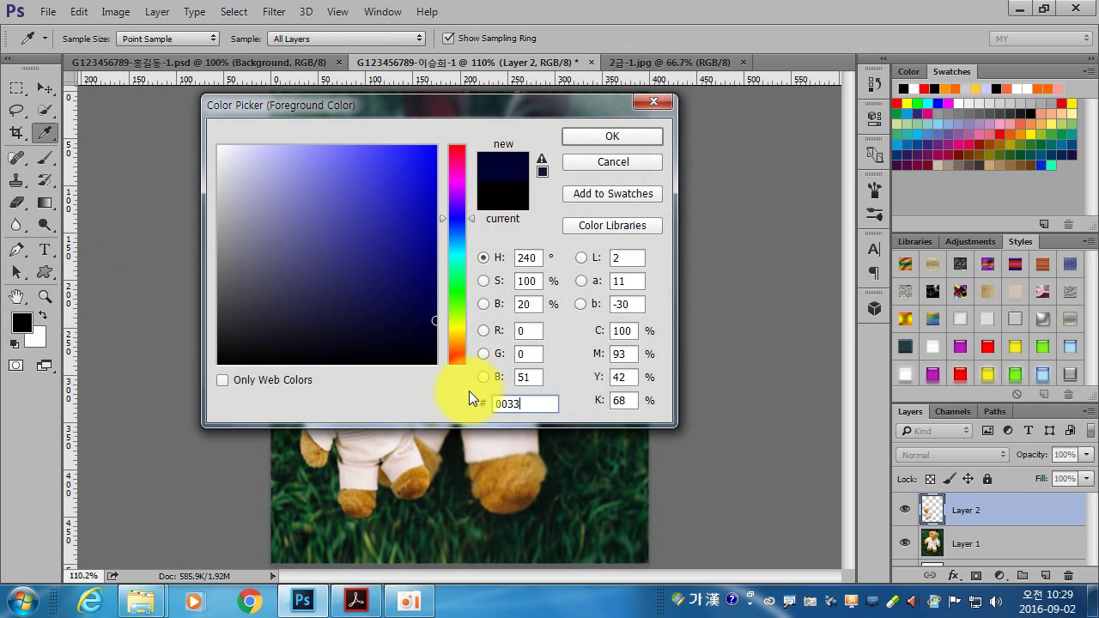
{"action": "type", "text": "00"}
{"action": "left_click", "coordinate": [601, 133]}
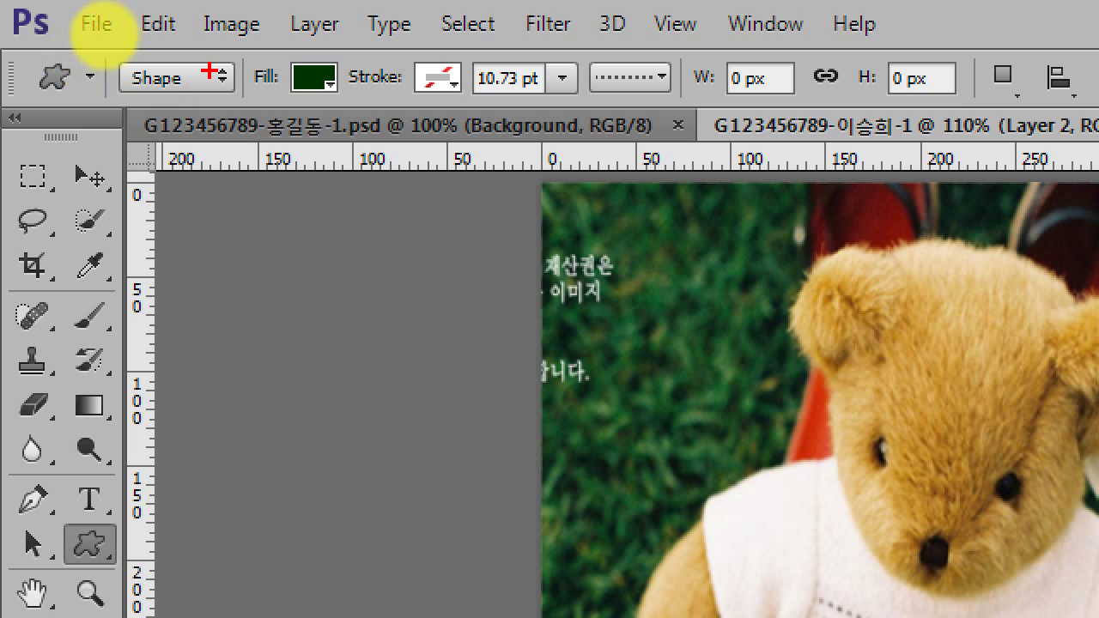
Step: In Shape mode, draw the grass shape, about 72×125 px, beside the big bear's foot
{"action": "left_click_drag", "start_coordinate": [107, 86], "coordinate": [214, 103]}
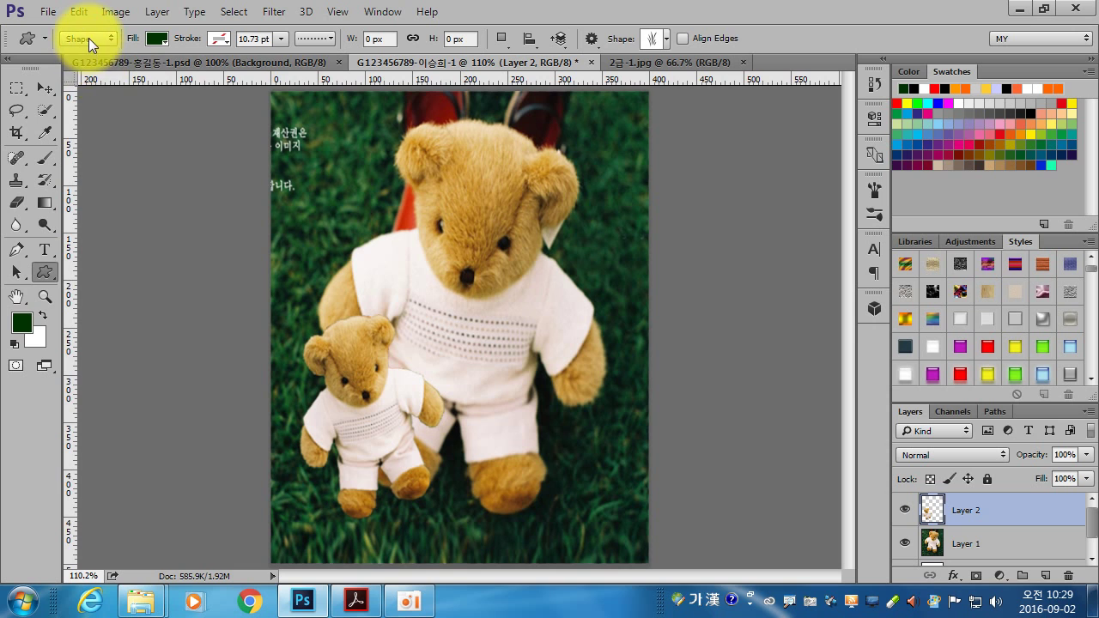
{"action": "left_click", "coordinate": [89, 38]}
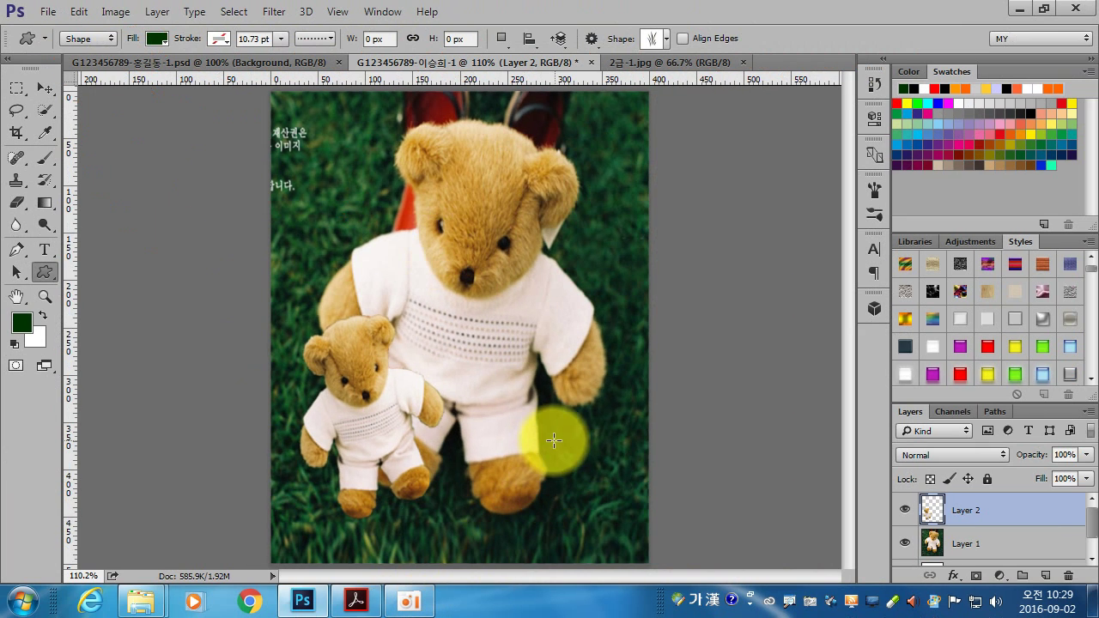
{"action": "left_click_drag", "start_coordinate": [555, 431], "coordinate": [618, 538]}
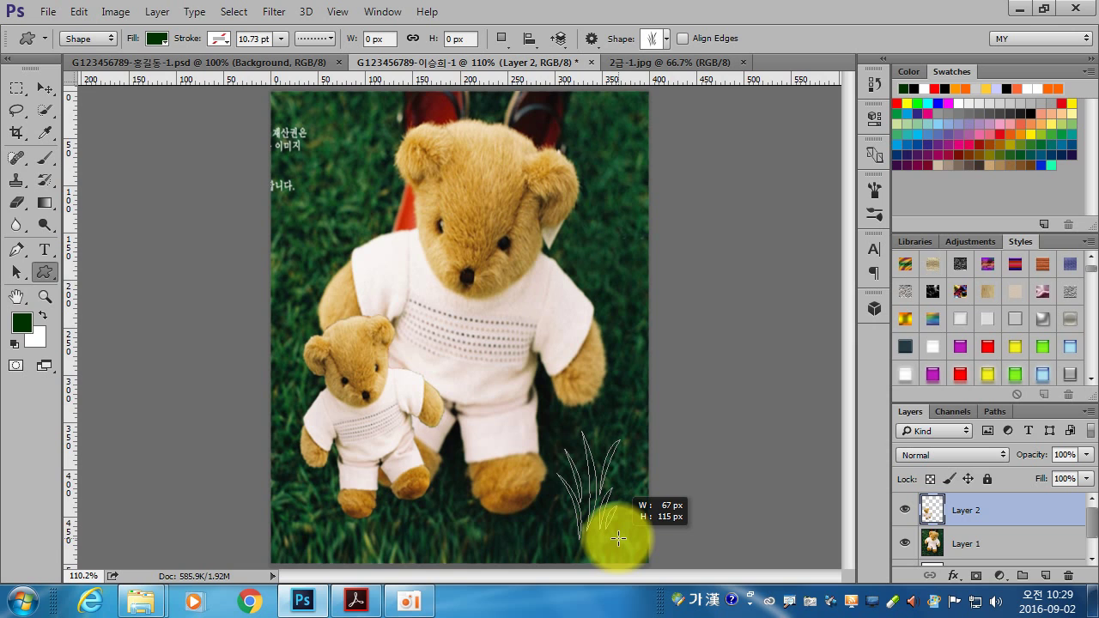
{"action": "left_click_drag", "start_coordinate": [618, 538], "coordinate": [623, 545]}
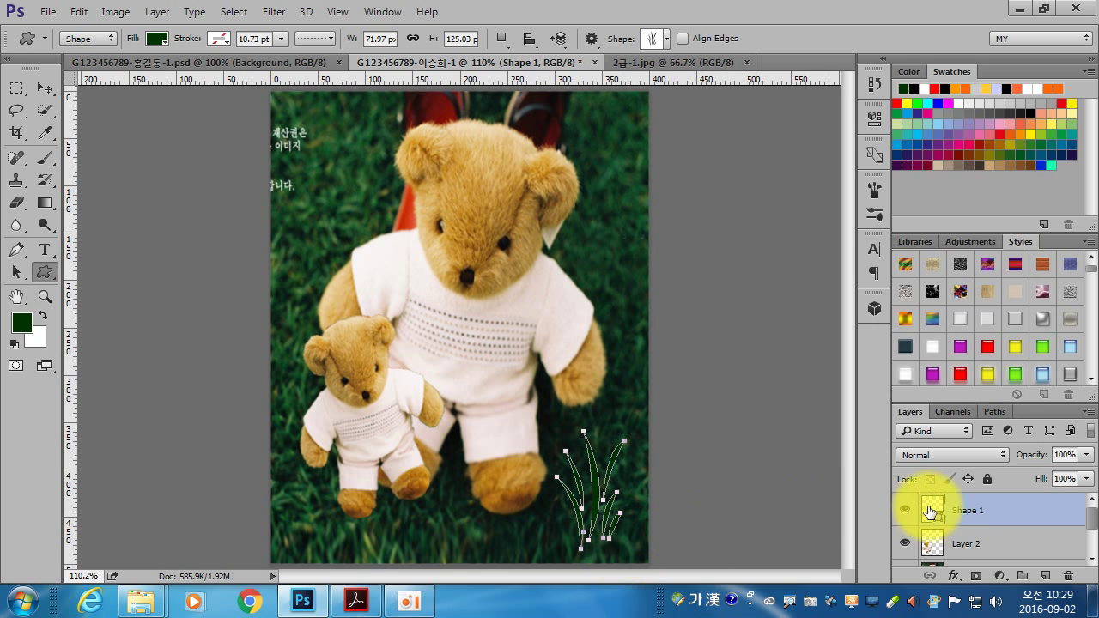
{"action": "left_click", "coordinate": [356, 601]}
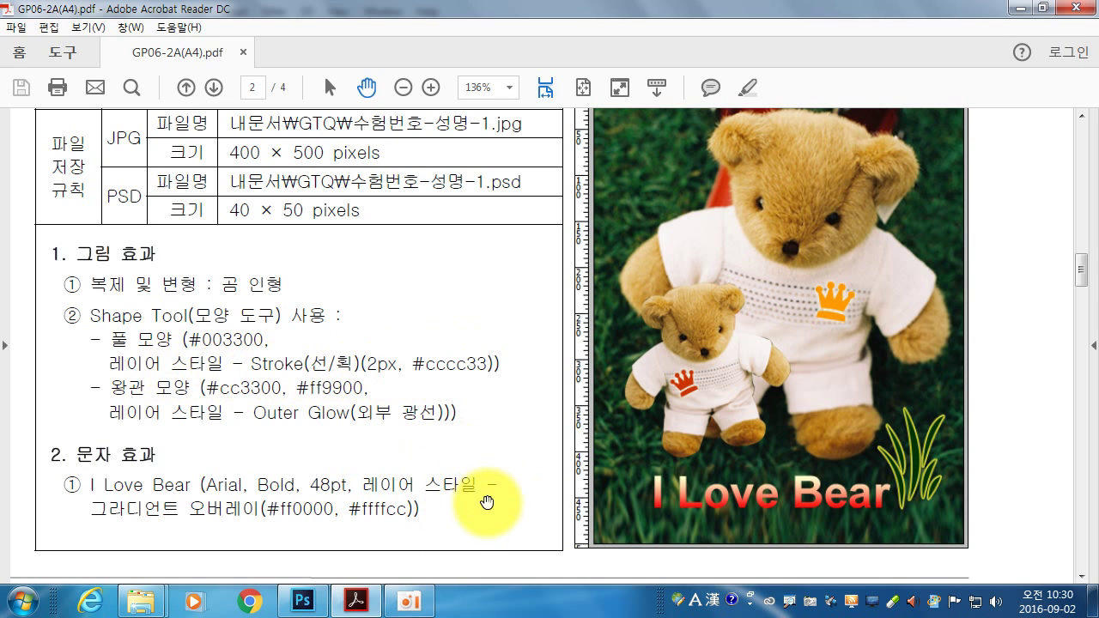
Step: Open the Layer Style dialog for the Shape 1 grass layer
{"action": "left_click", "coordinate": [302, 601]}
{"action": "left_click", "coordinate": [1019, 511]}
{"action": "double_click", "coordinate": [1018, 510]}
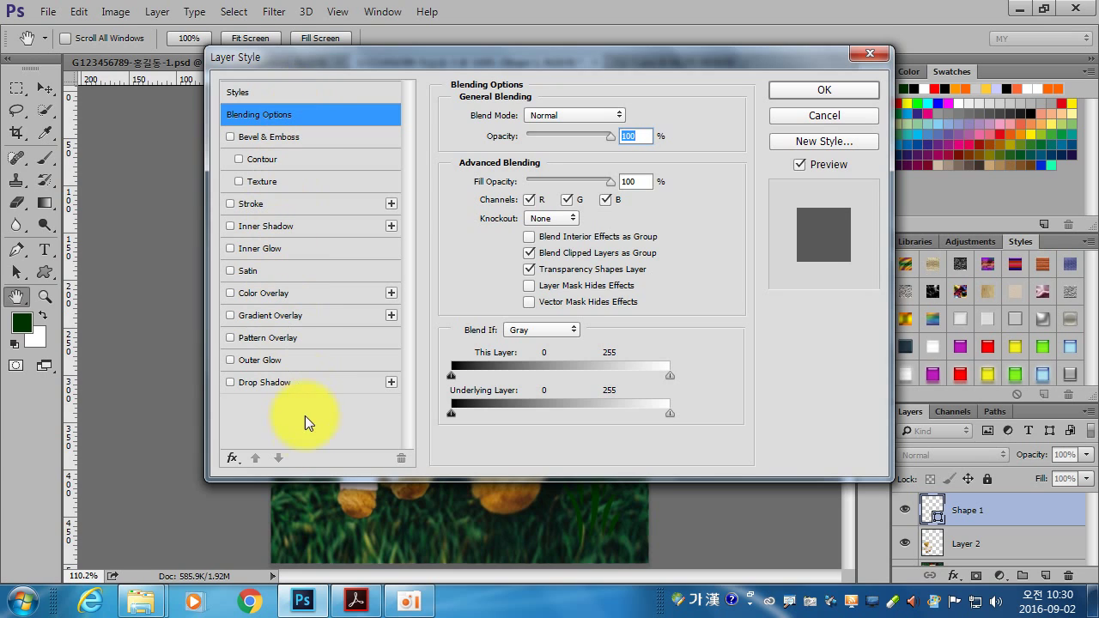
Step: Reset the Layer Style effects list to its defaults
{"action": "left_click", "coordinate": [390, 382]}
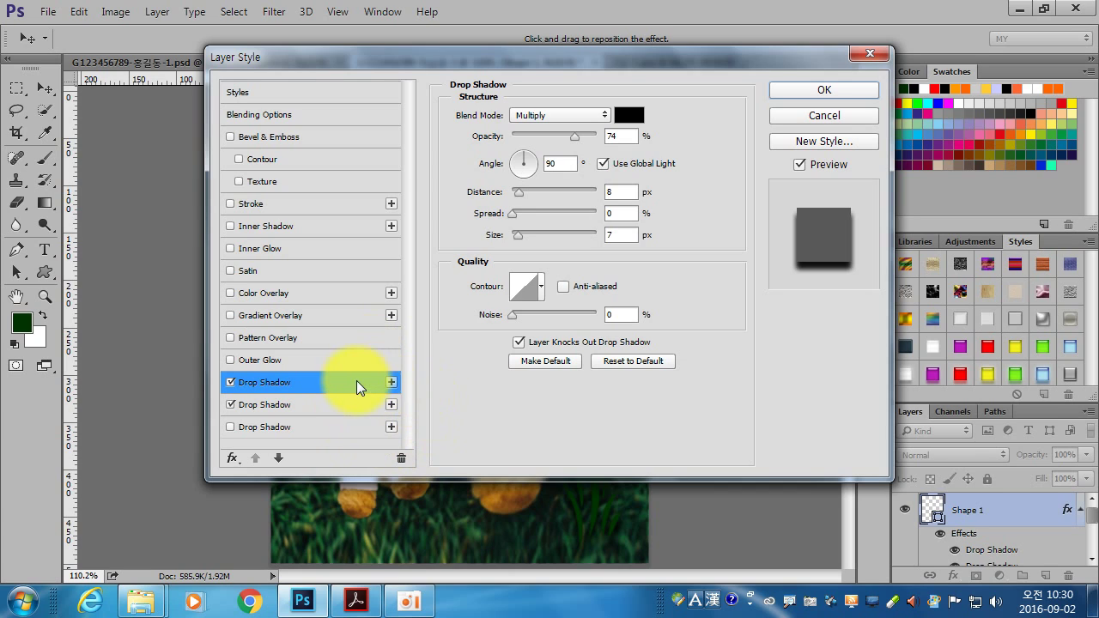
{"action": "left_click", "coordinate": [230, 460]}
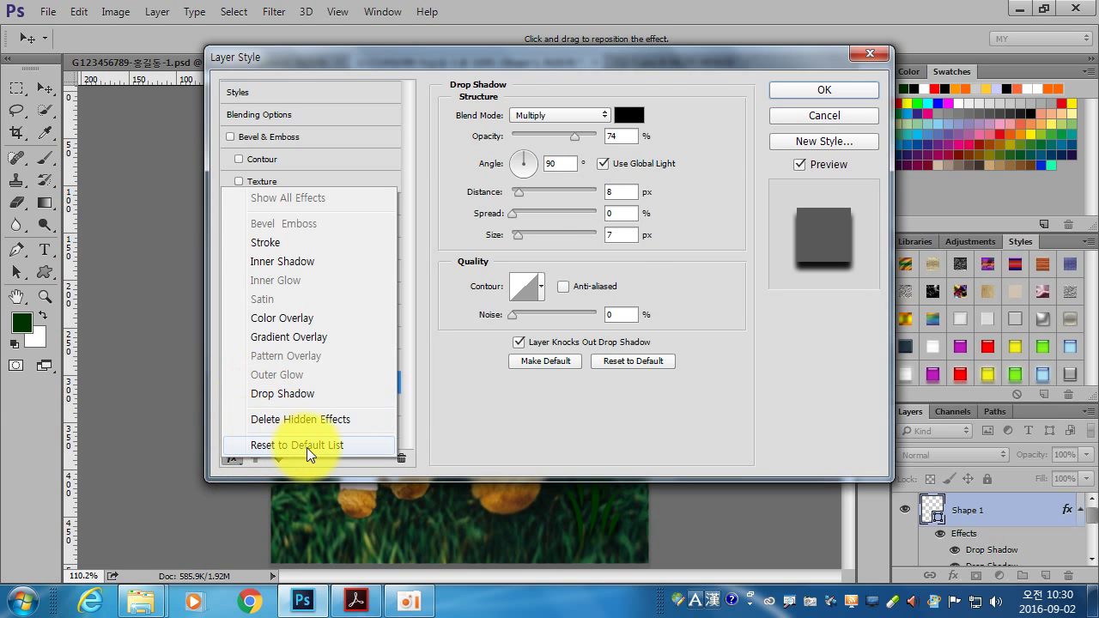
{"action": "left_click", "coordinate": [306, 445]}
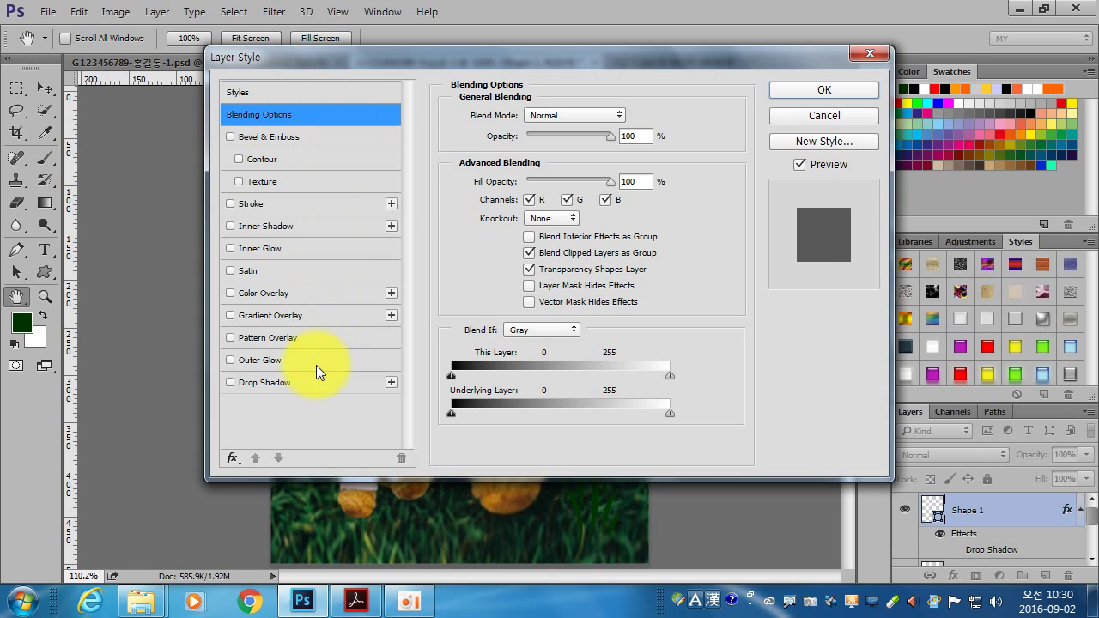
Step: Give the grass layer a 2 px Stroke coloured #cccc33
{"action": "left_click", "coordinate": [273, 204]}
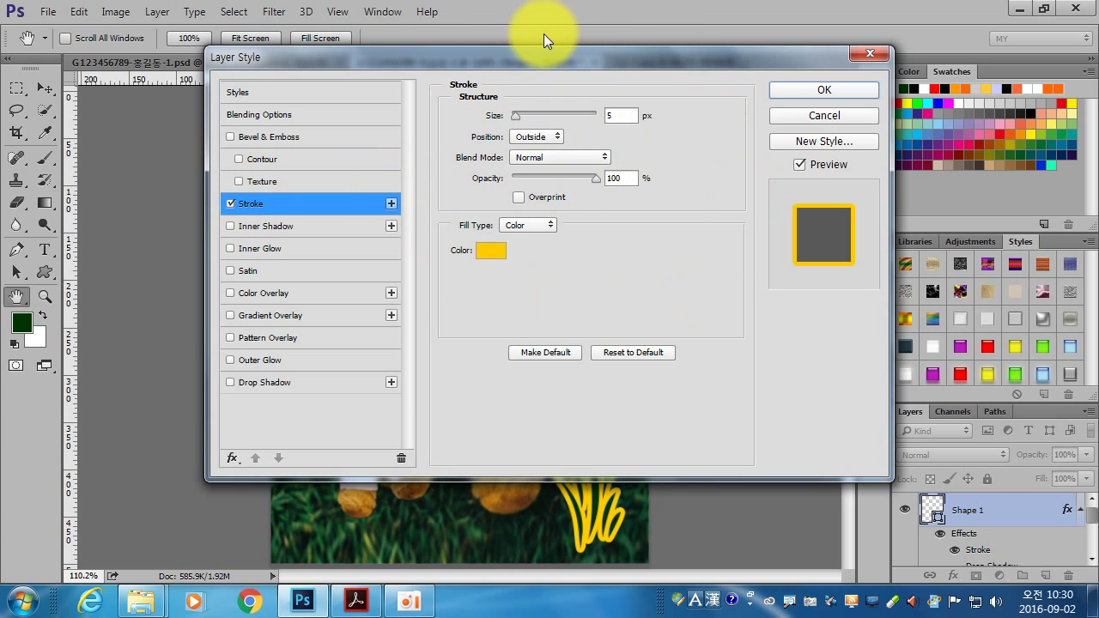
{"action": "double_click", "coordinate": [618, 115]}
{"action": "type", "text": "2"}
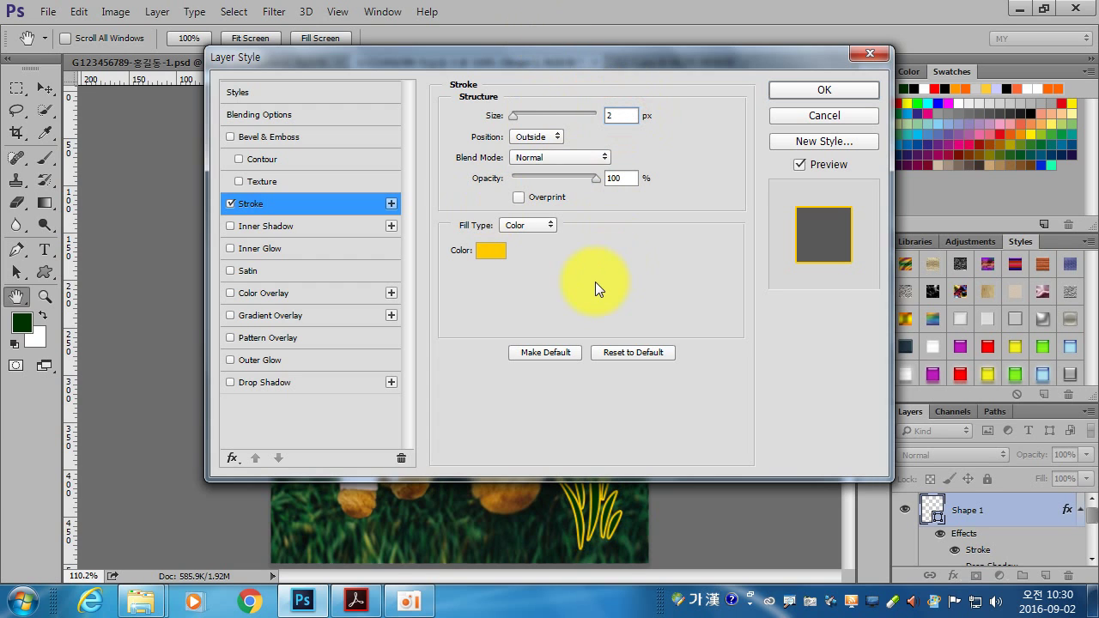
{"action": "left_click", "coordinate": [491, 250]}
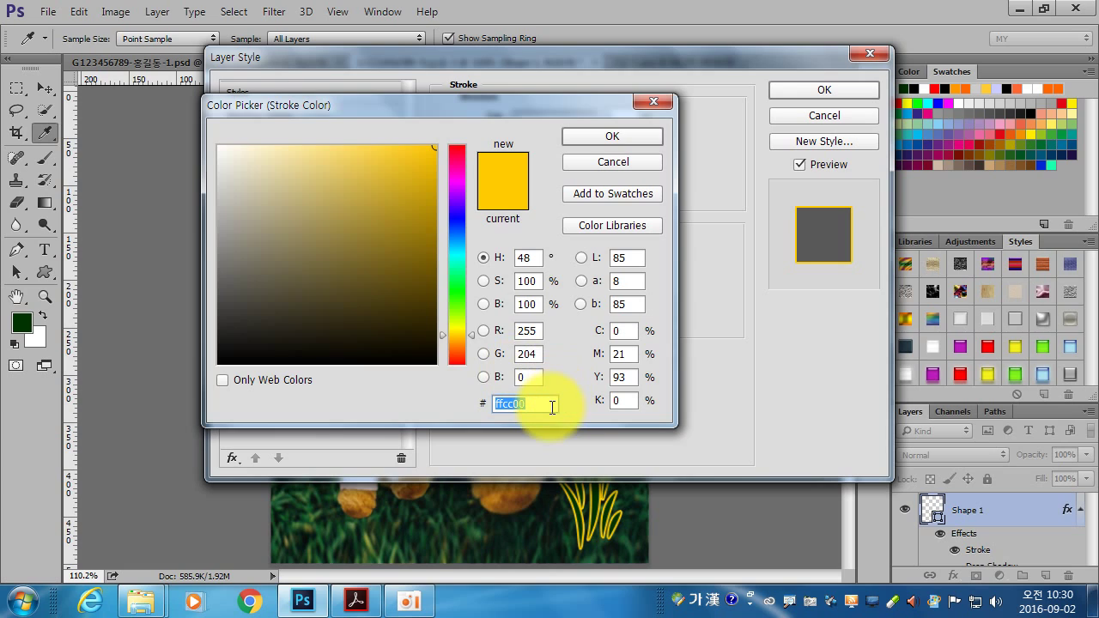
{"action": "key", "text": "BackSpace"}
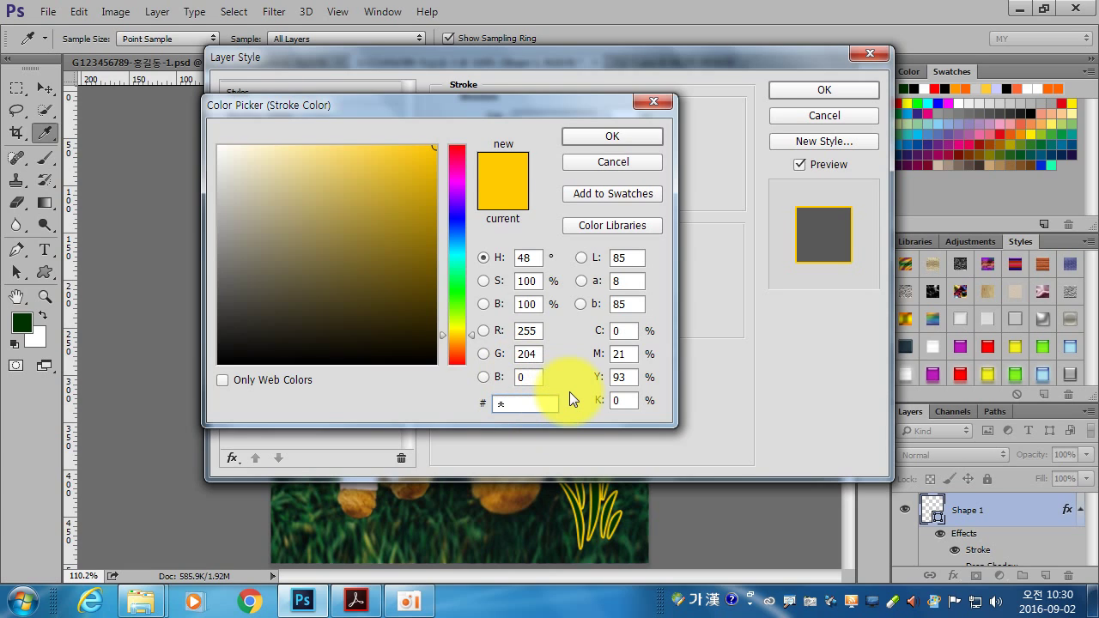
{"action": "type", "text": "cccc"}
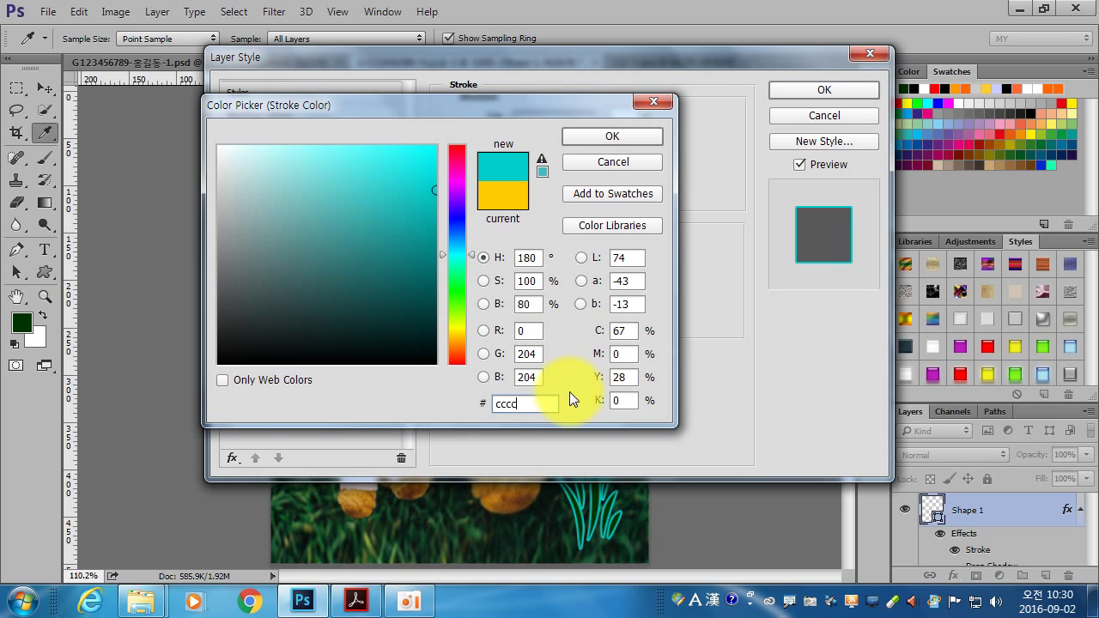
{"action": "type", "text": "3"}
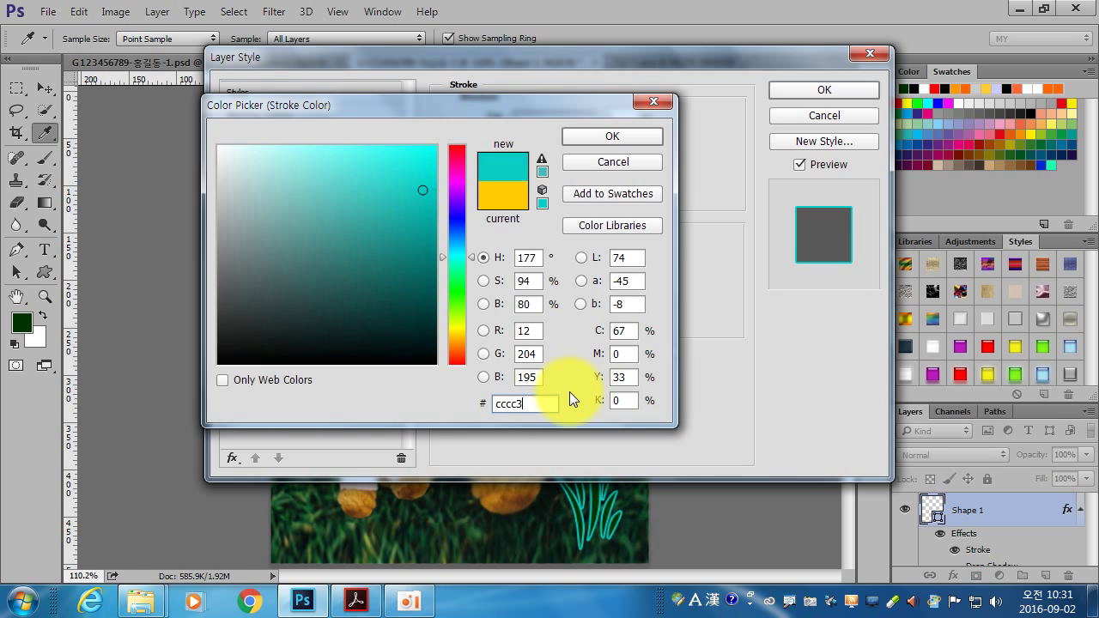
{"action": "type", "text": "3"}
{"action": "left_click", "coordinate": [625, 136]}
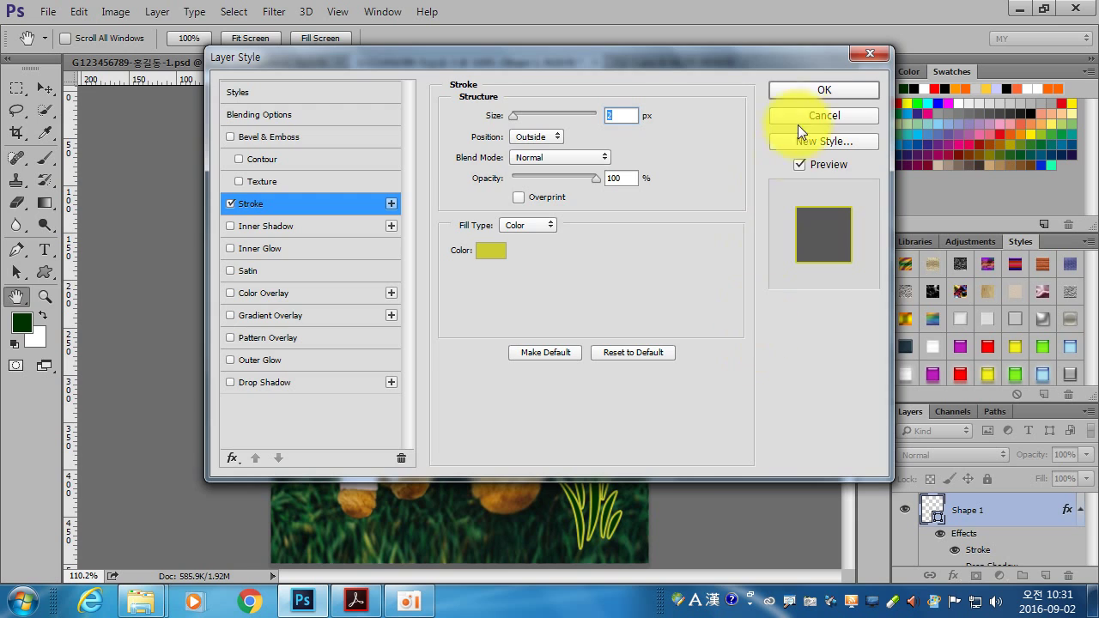
{"action": "left_click", "coordinate": [811, 89]}
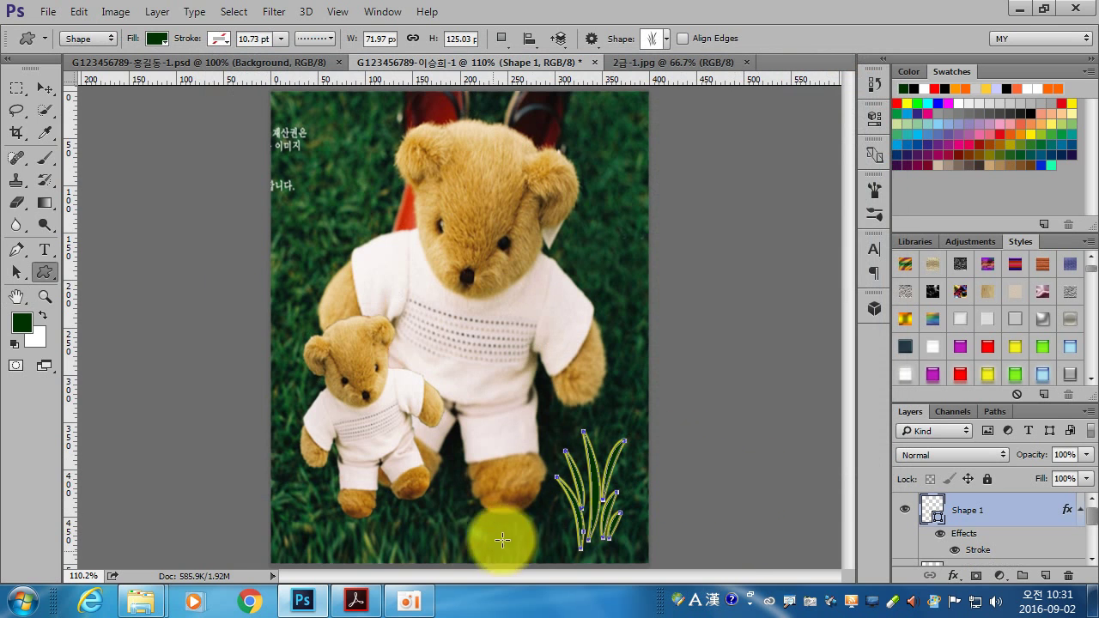
Step: Check the task sheet, then choose the crown as the custom shape
{"action": "left_click", "coordinate": [356, 600]}
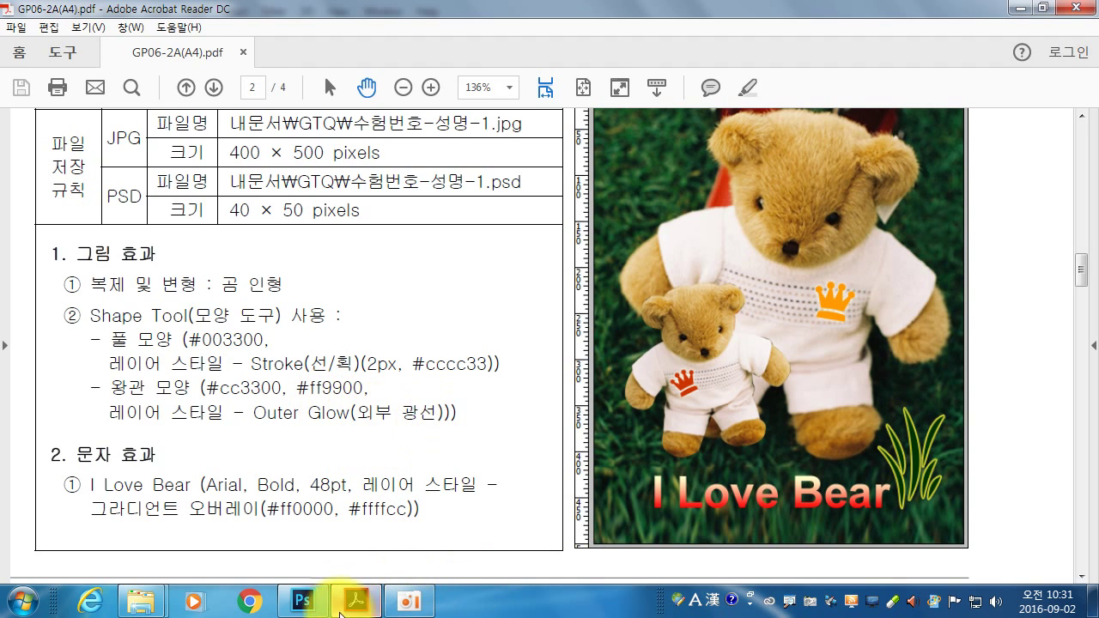
{"action": "left_click", "coordinate": [310, 601]}
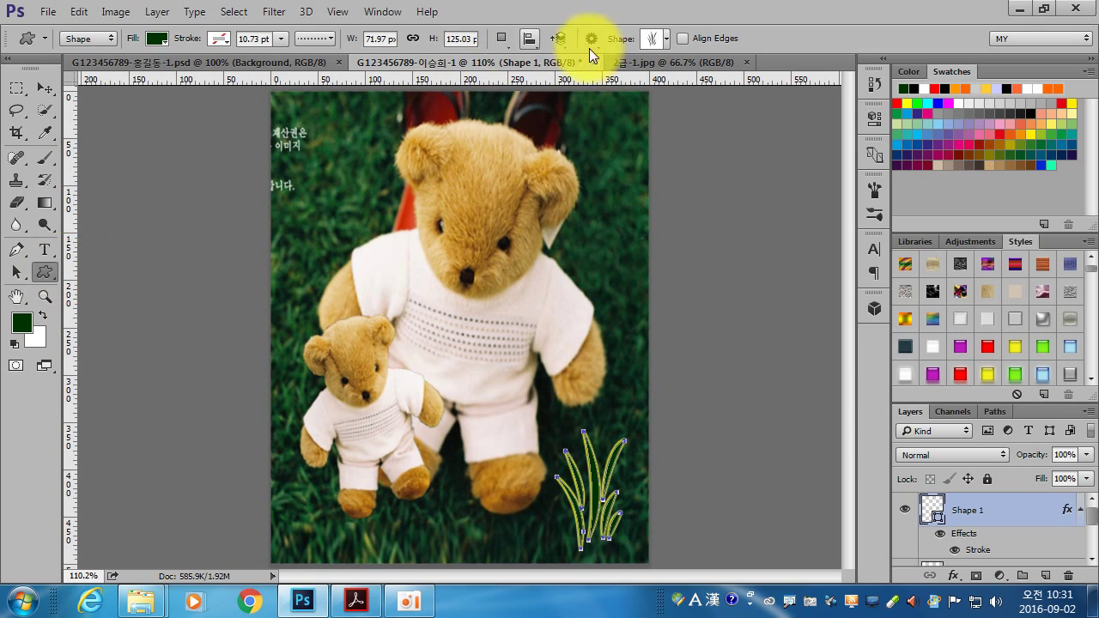
{"action": "left_click", "coordinate": [665, 38]}
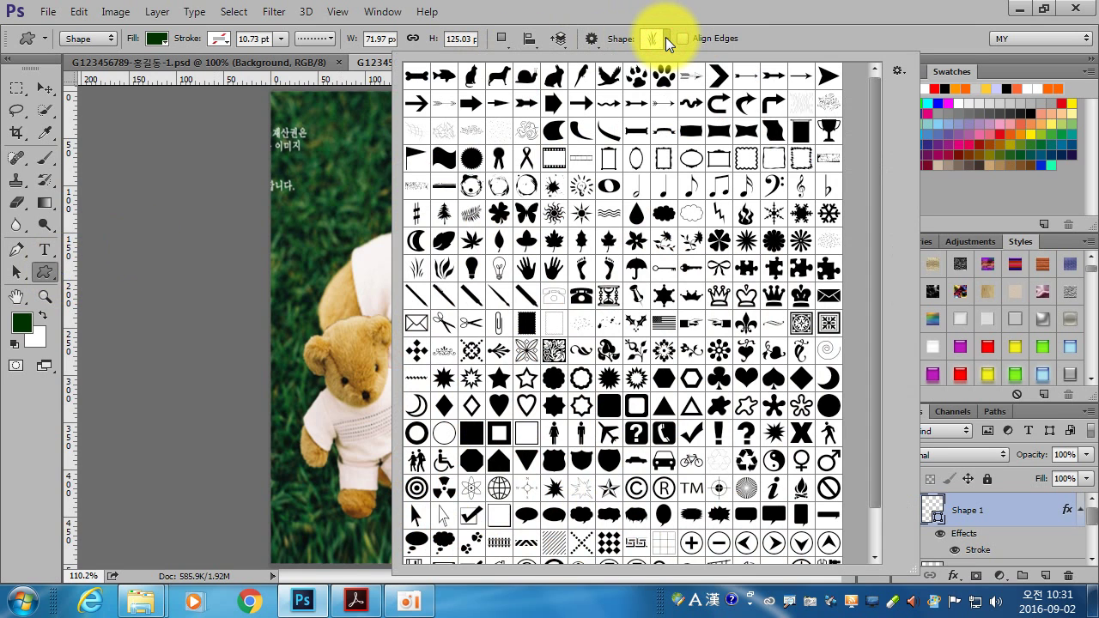
{"action": "left_click", "coordinate": [775, 305]}
{"action": "double_click", "coordinate": [779, 293]}
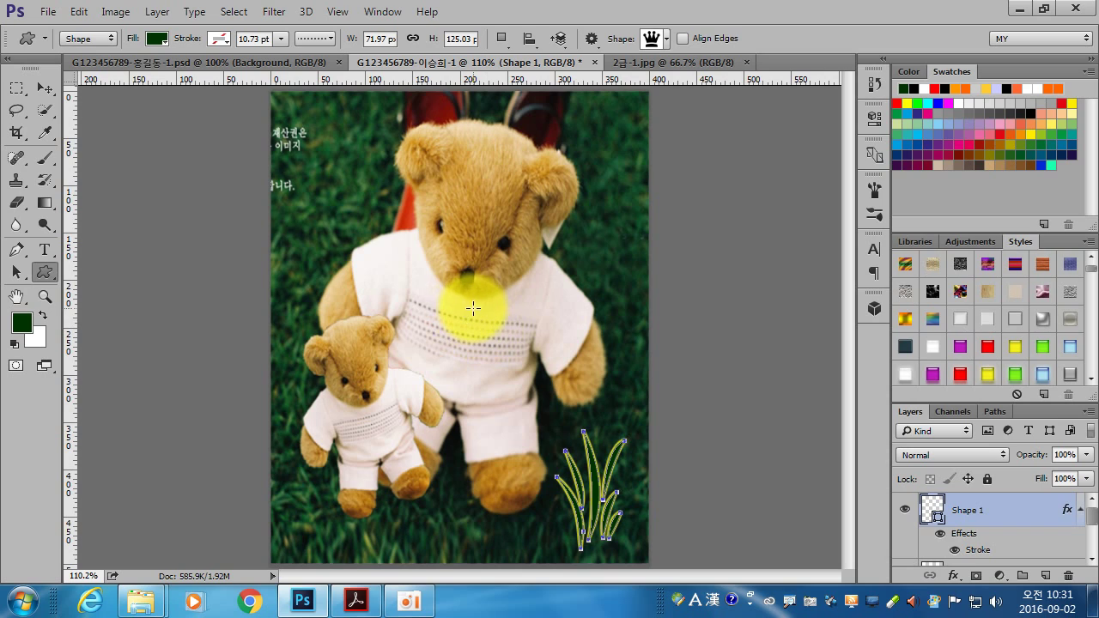
Step: Draw a 35×40 px crown filled #cc3300 on the big bear's chest
{"action": "left_click_drag", "start_coordinate": [488, 310], "coordinate": [519, 345]}
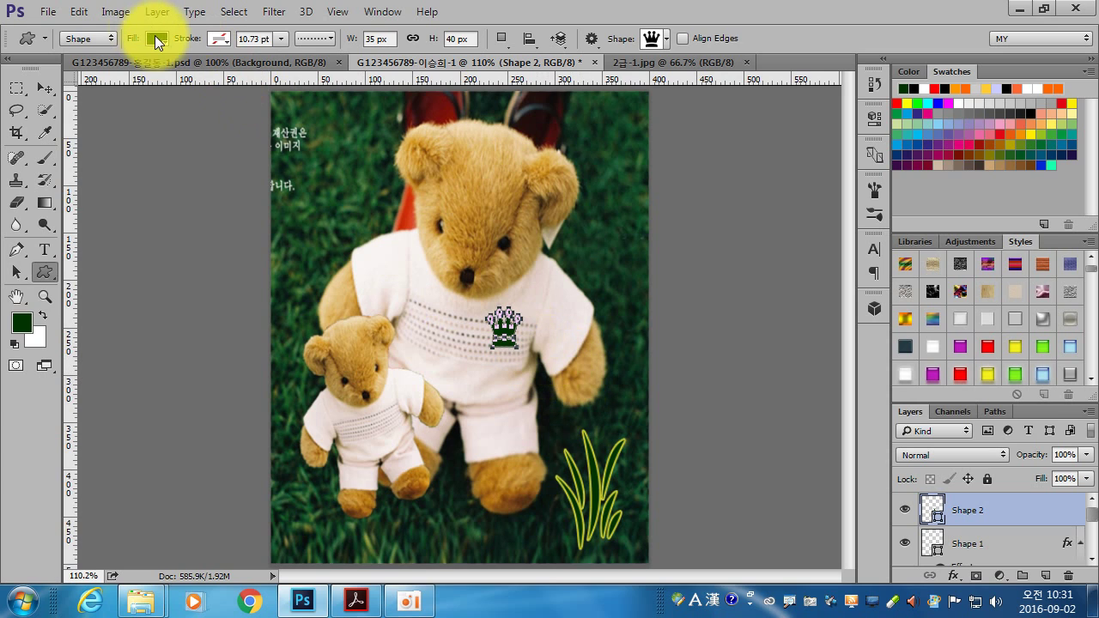
{"action": "left_click", "coordinate": [157, 38]}
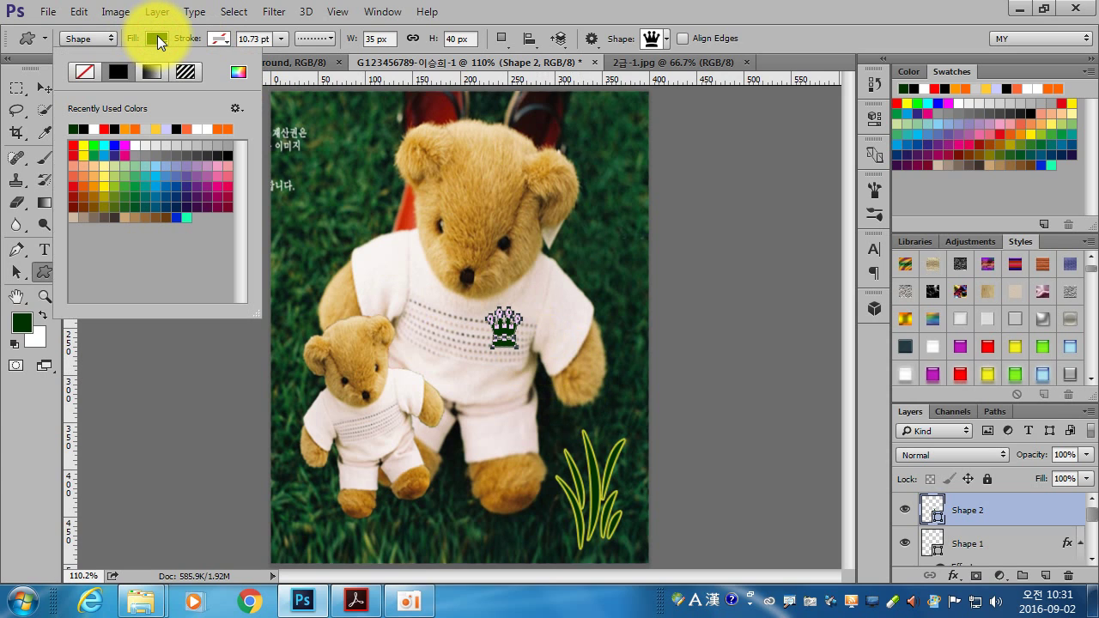
{"action": "left_click", "coordinate": [237, 72]}
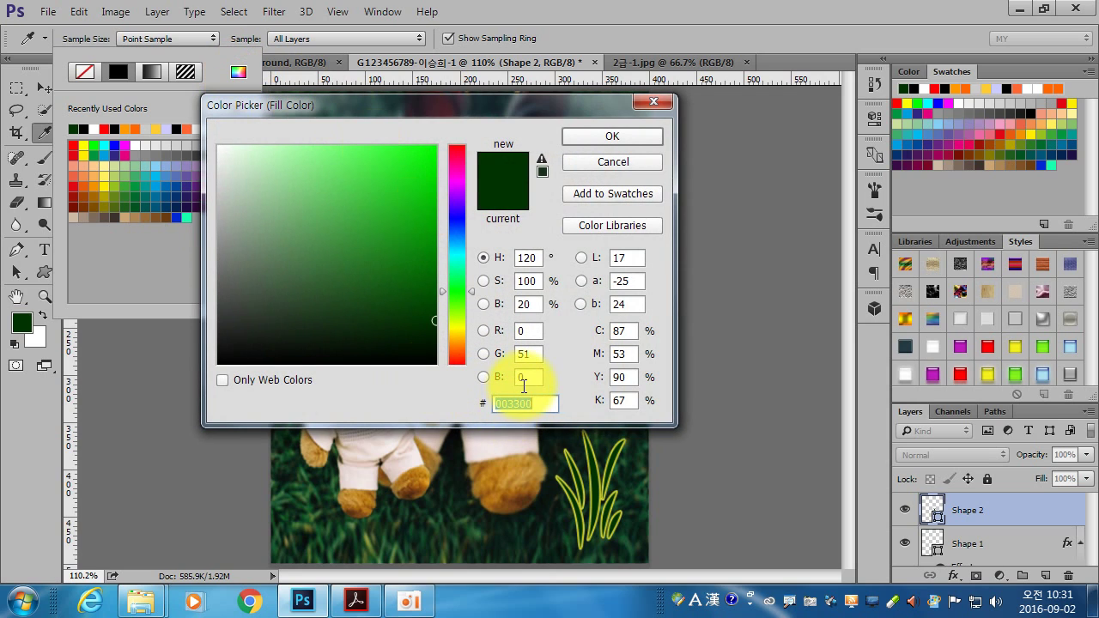
{"action": "type", "text": "cc"}
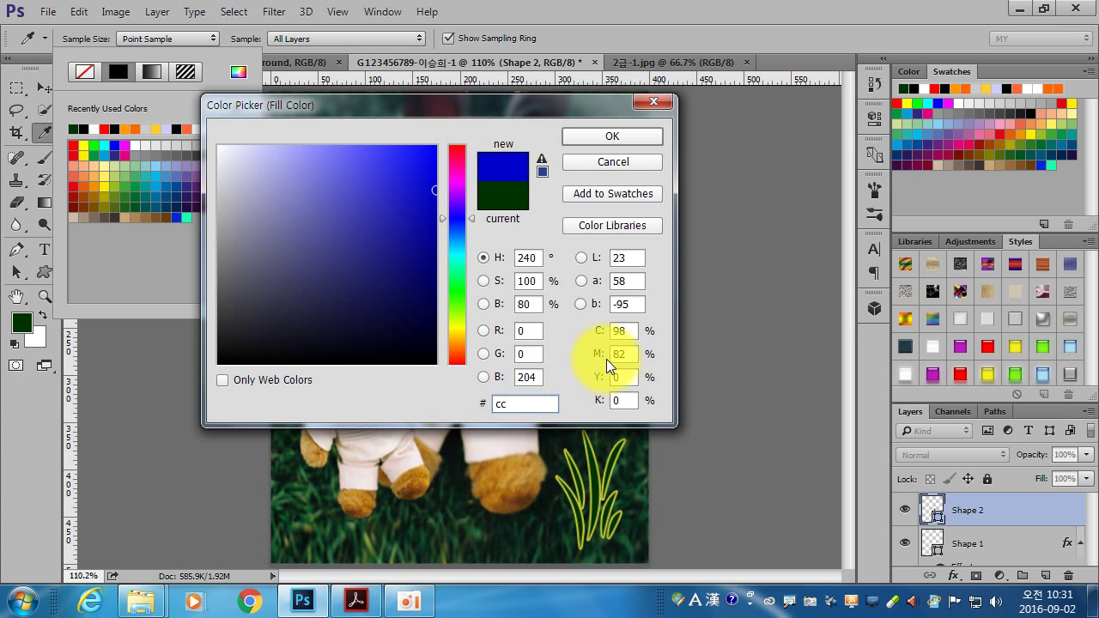
{"action": "type", "text": "3300"}
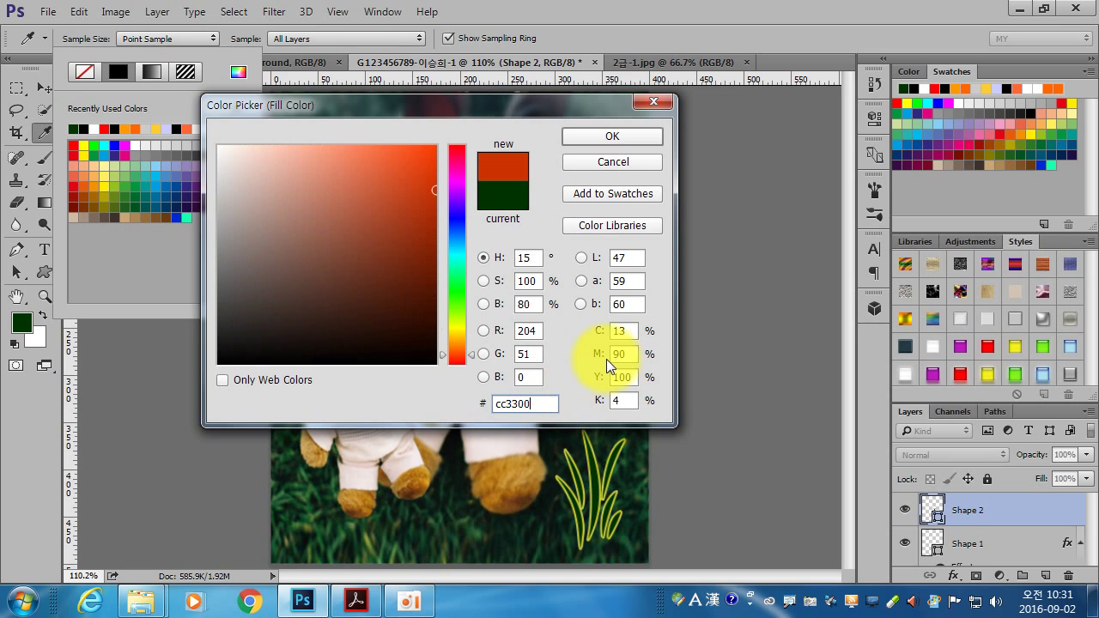
{"action": "key", "text": "Return"}
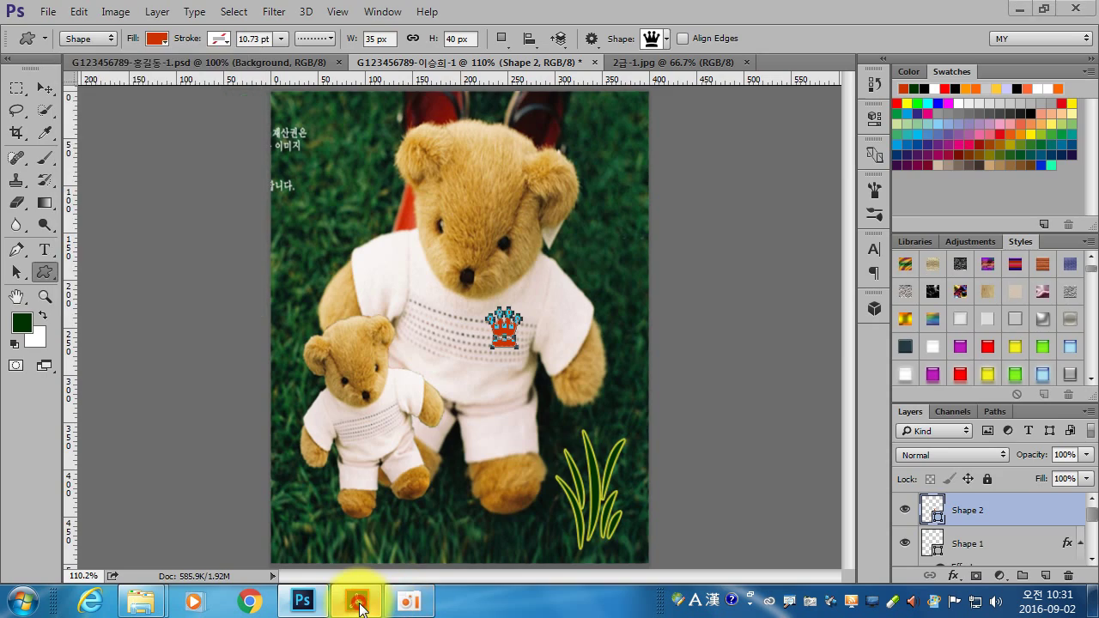
{"action": "left_click", "coordinate": [356, 601]}
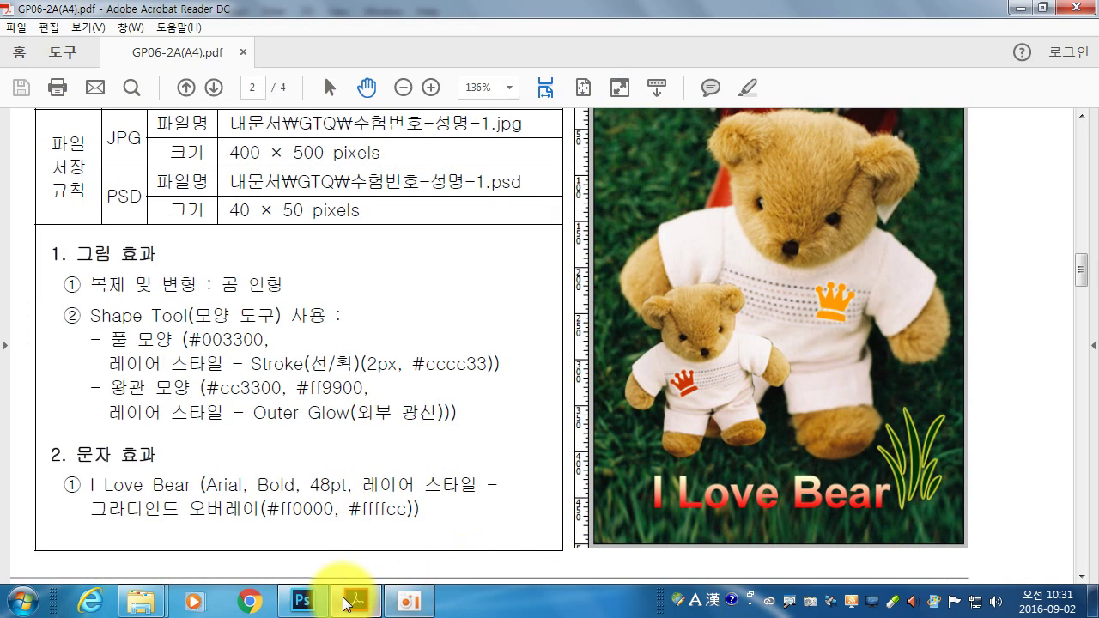
Step: Move the crown onto the small bear's chest and open Shape 2's Layer Style
{"action": "left_click", "coordinate": [302, 600]}
{"action": "left_click", "coordinate": [47, 90]}
{"action": "left_click_drag", "start_coordinate": [504, 328], "coordinate": [382, 429]}
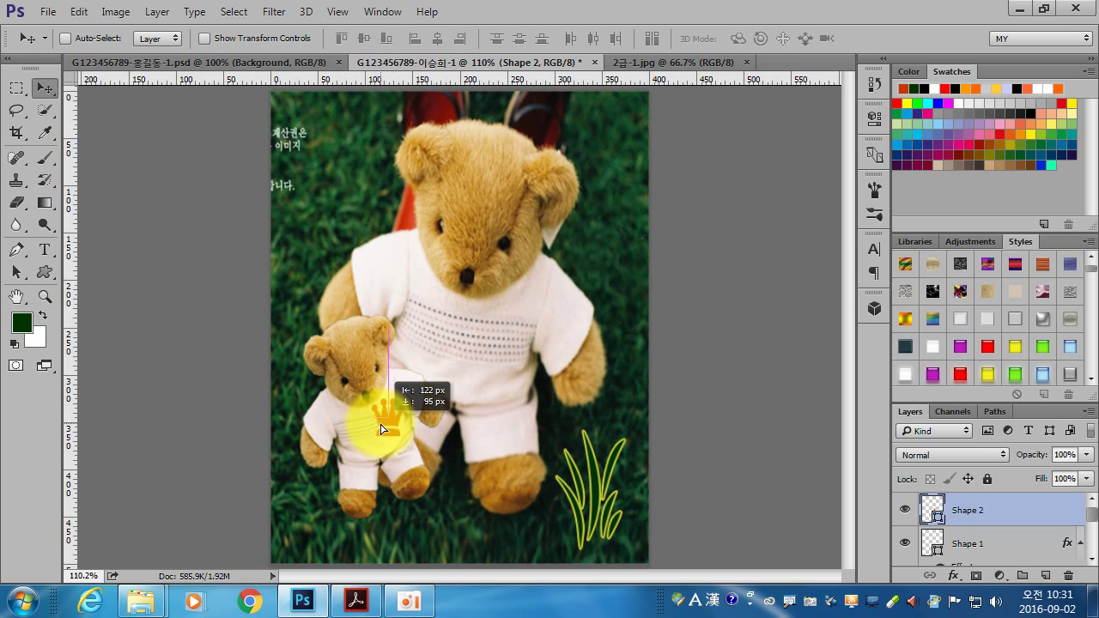
{"action": "left_click_drag", "start_coordinate": [382, 429], "coordinate": [347, 433]}
{"action": "left_click", "coordinate": [1021, 507]}
{"action": "key", "text": "h"}
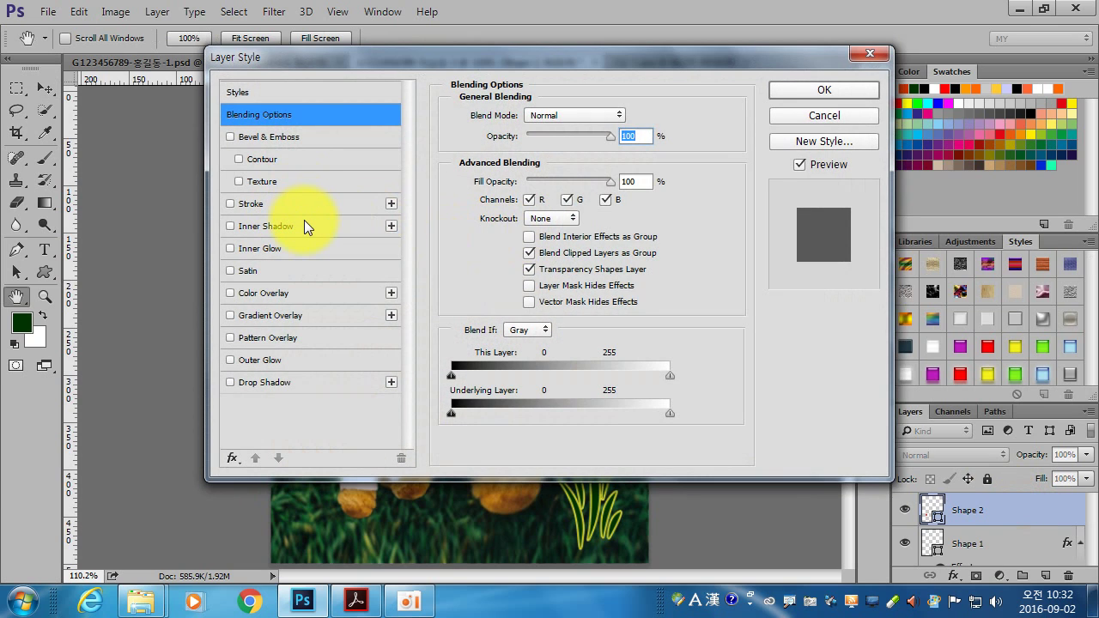
Step: Add an Outer Glow at 74% opacity to the crown
{"action": "left_click", "coordinate": [284, 359]}
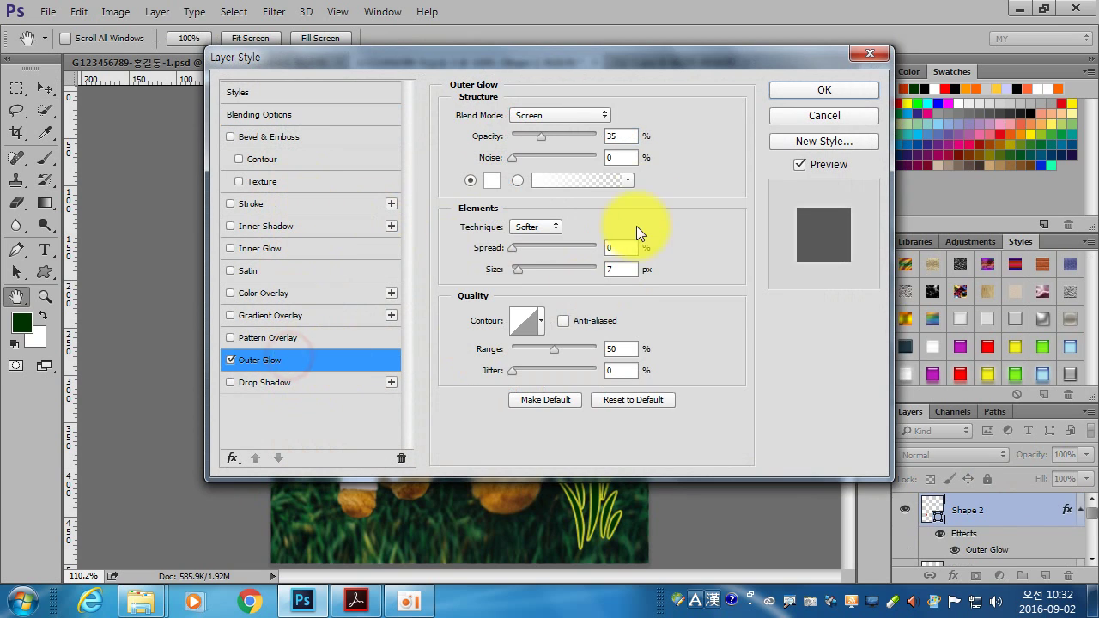
{"action": "left_click_drag", "start_coordinate": [523, 61], "coordinate": [747, 129]}
{"action": "left_click_drag", "start_coordinate": [766, 203], "coordinate": [785, 210]}
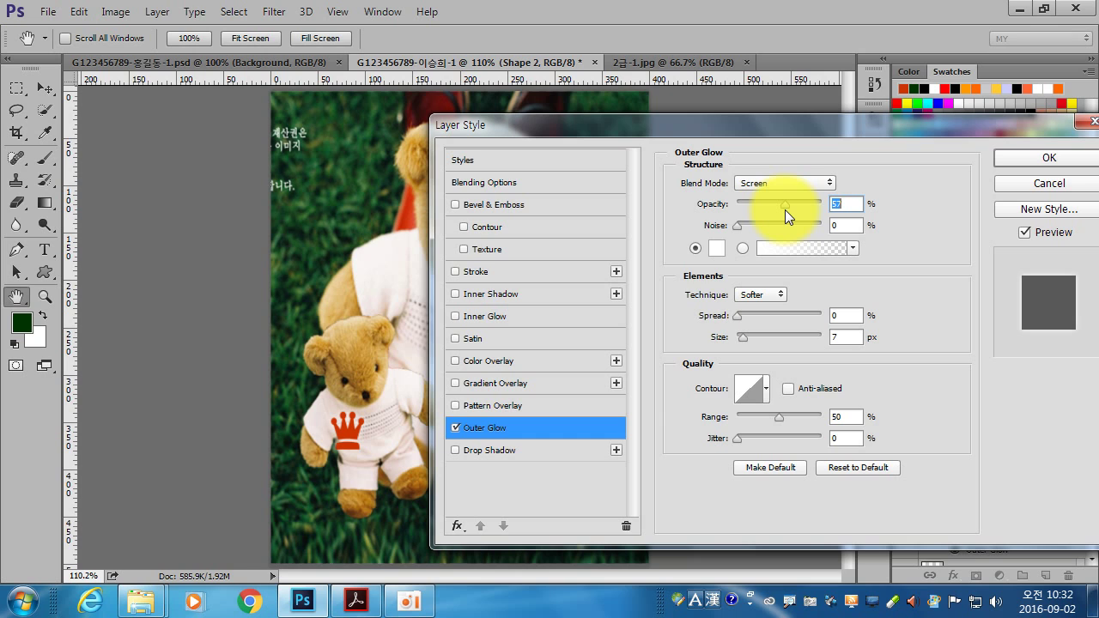
{"action": "left_click_drag", "start_coordinate": [785, 209], "coordinate": [800, 211]}
{"action": "left_click", "coordinate": [1030, 153]}
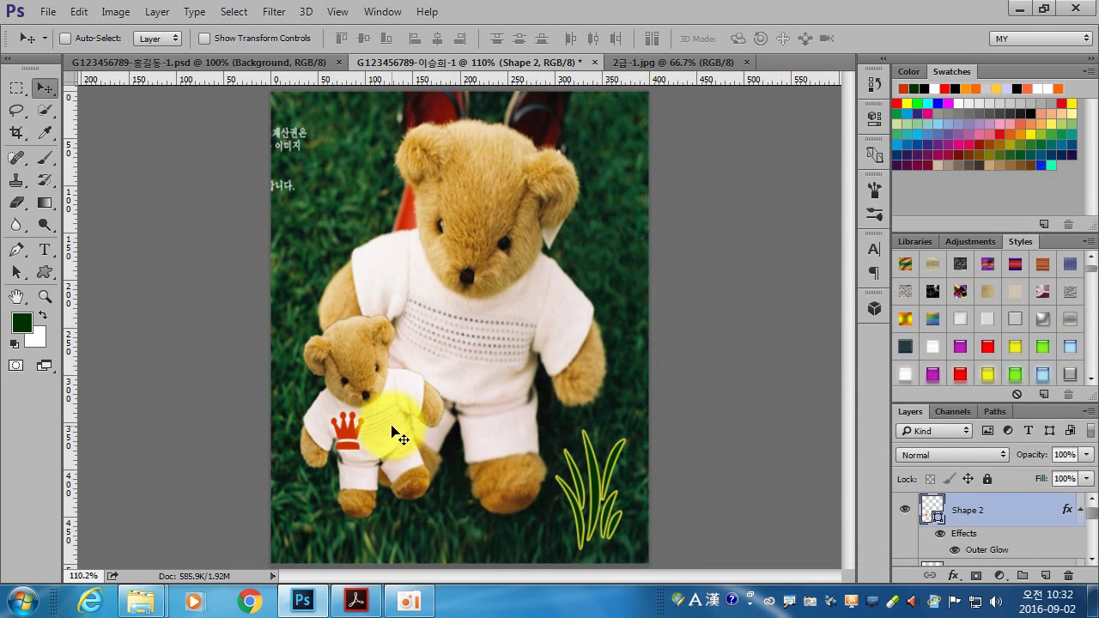
{"action": "left_click", "coordinate": [354, 600]}
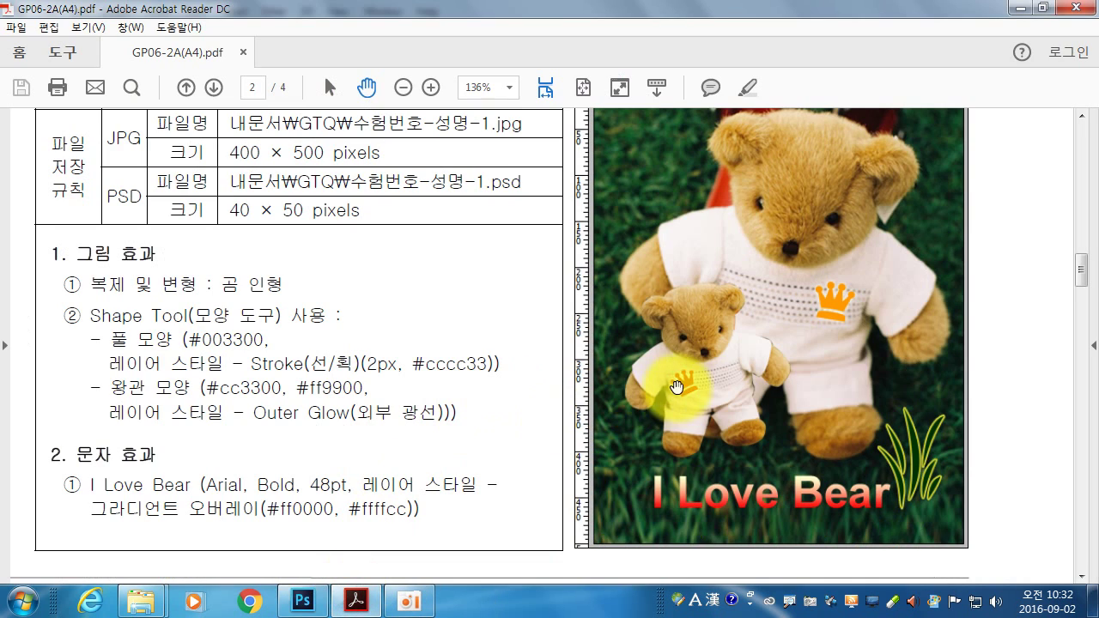
{"action": "left_click", "coordinate": [302, 600]}
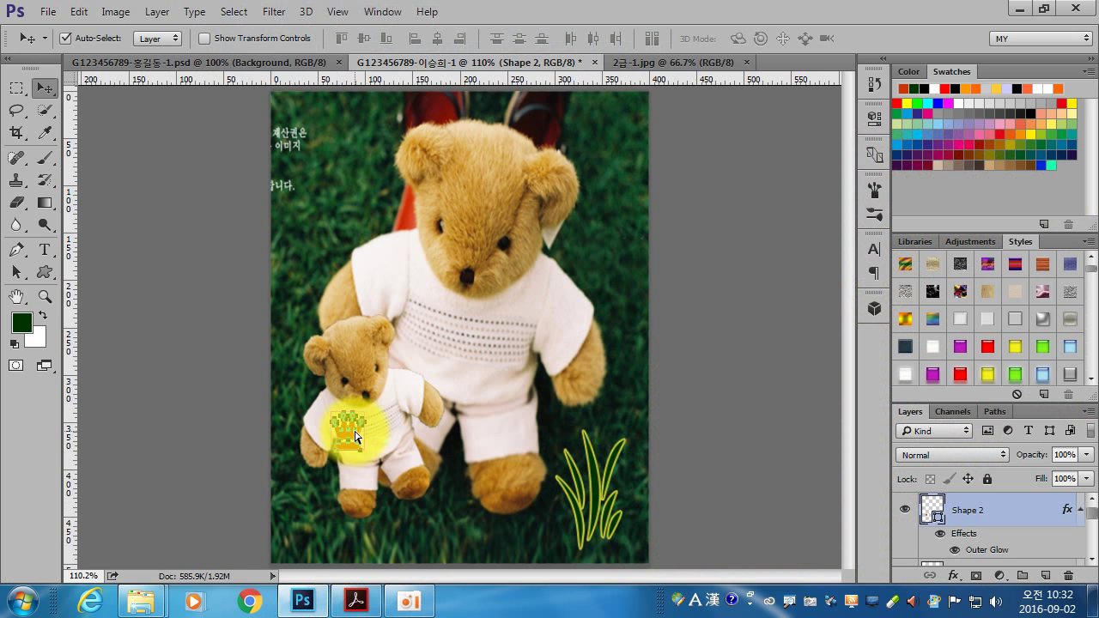
Step: Scale the crown to about 80%, tilt it -28°, and copy it onto the big bear's shirt
{"action": "key", "text": "ctrl+t"}
{"action": "left_click_drag", "start_coordinate": [270, 405], "coordinate": [436, 467]}
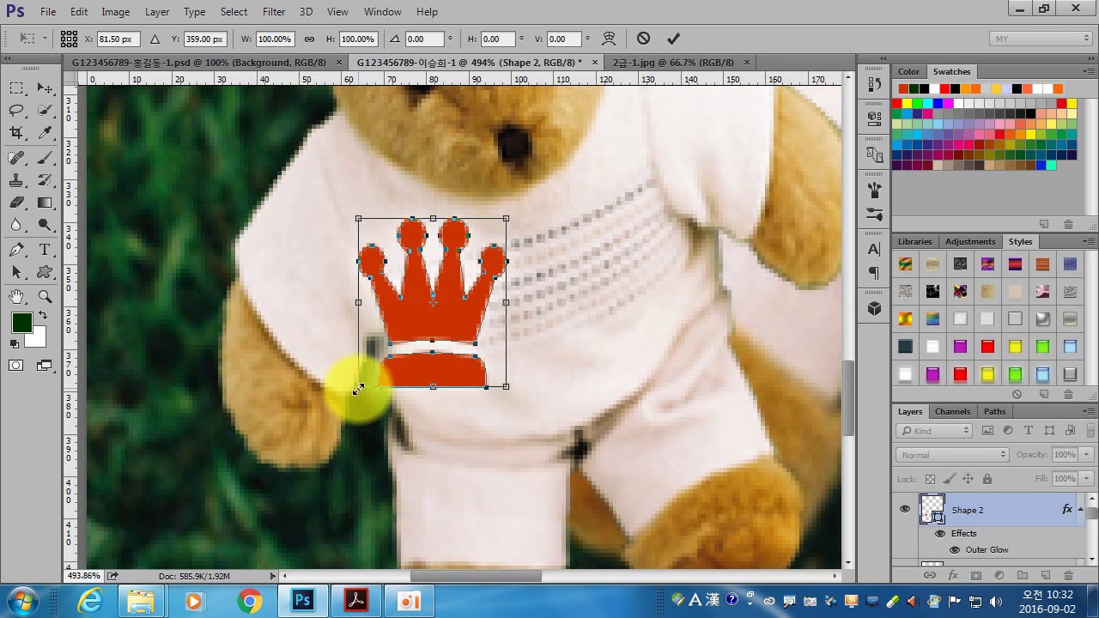
{"action": "left_click_drag", "start_coordinate": [358, 388], "coordinate": [388, 353]}
{"action": "left_click_drag", "start_coordinate": [382, 191], "coordinate": [333, 229]}
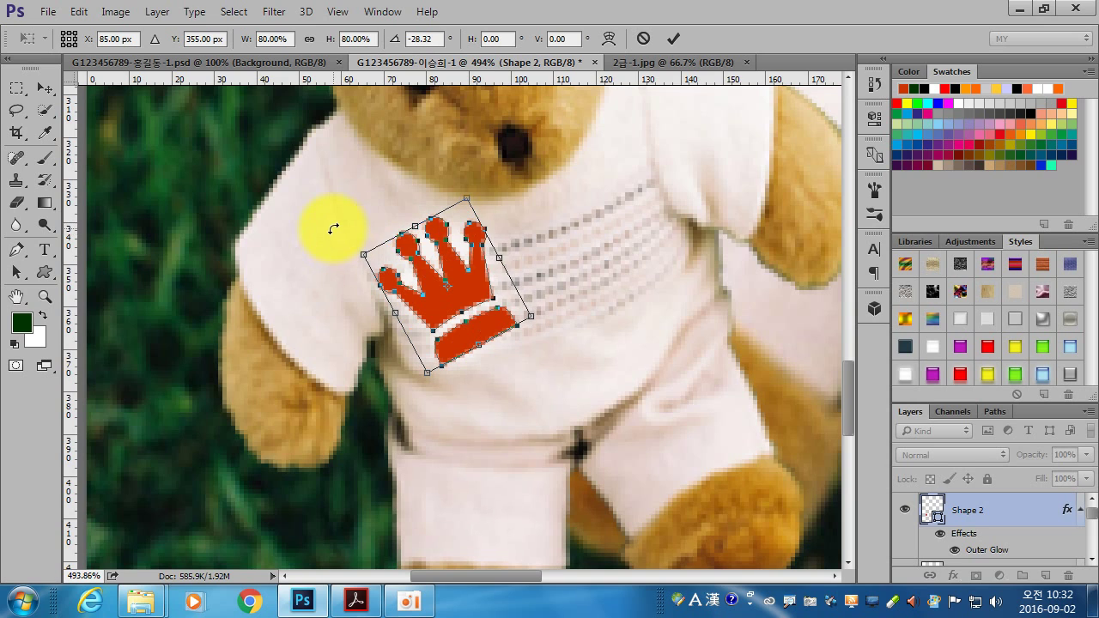
{"action": "left_click_drag", "start_coordinate": [499, 257], "coordinate": [510, 251]}
{"action": "left_click_drag", "start_coordinate": [471, 290], "coordinate": [508, 309]}
{"action": "key", "text": "Return"}
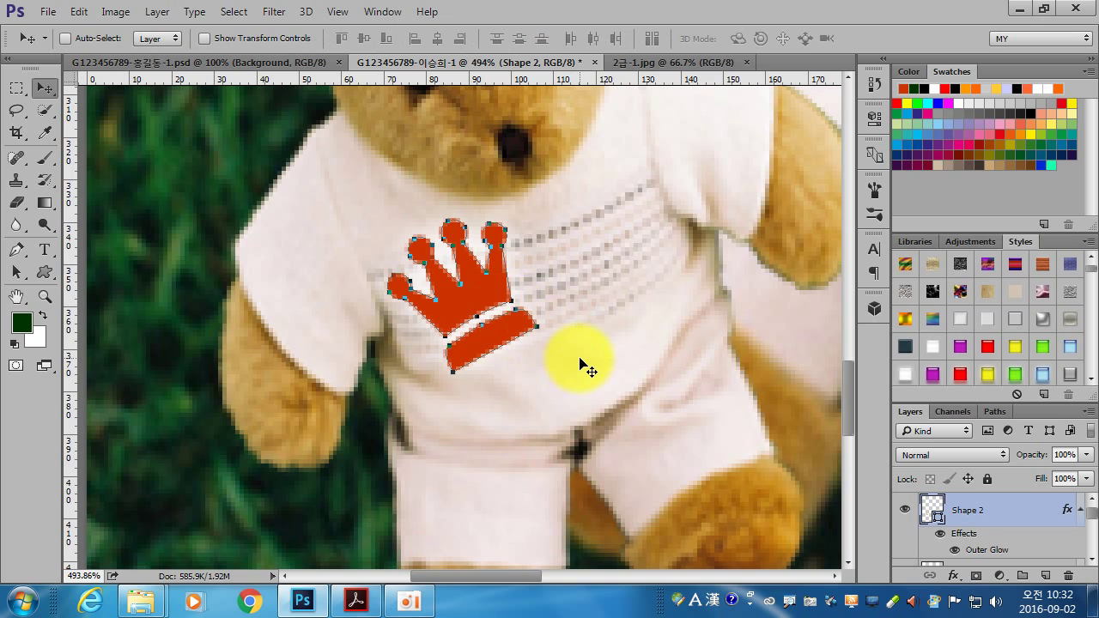
{"action": "key", "text": "ctrl+0"}
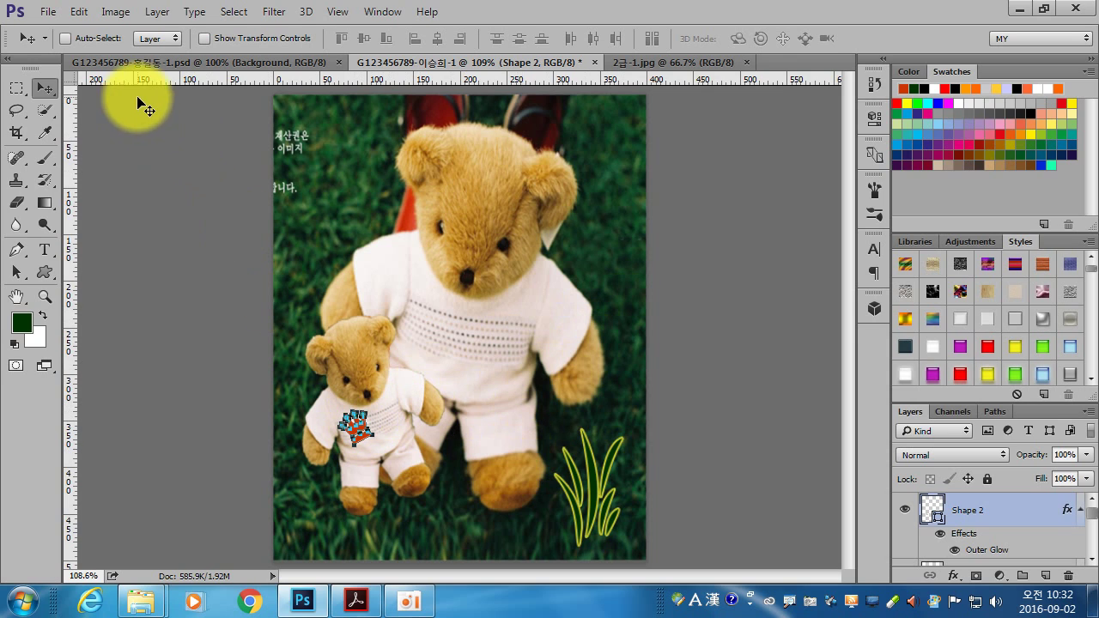
{"action": "left_click_drag", "start_coordinate": [362, 430], "coordinate": [505, 330]}
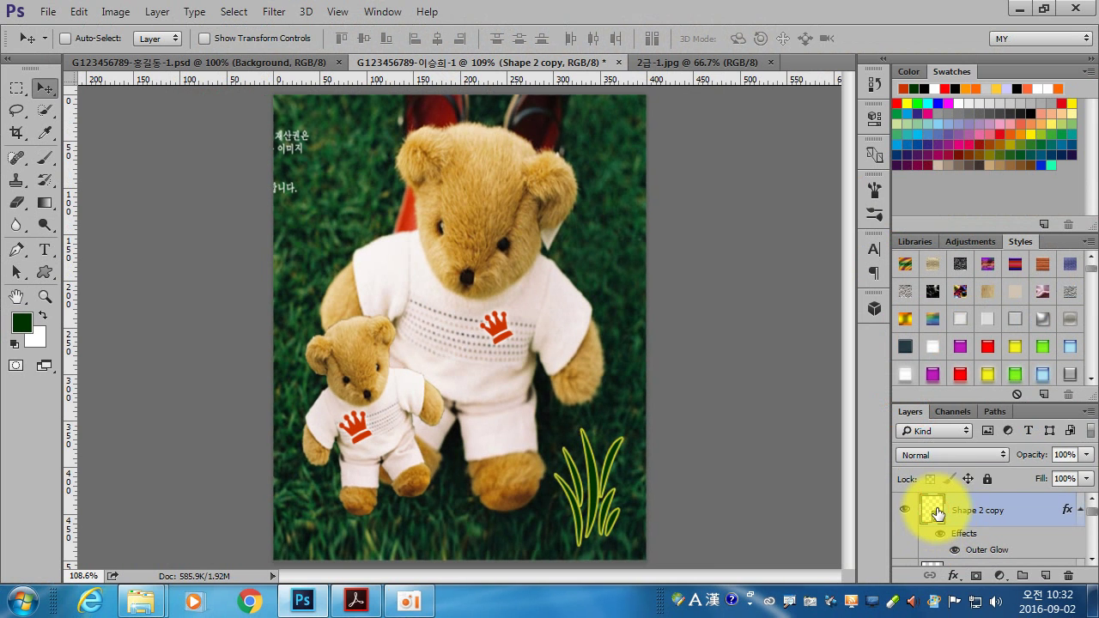
Step: Recolour the Shape 2 copy crown on the big bear's shirt to orange #ff9900
{"action": "double_click", "coordinate": [929, 509]}
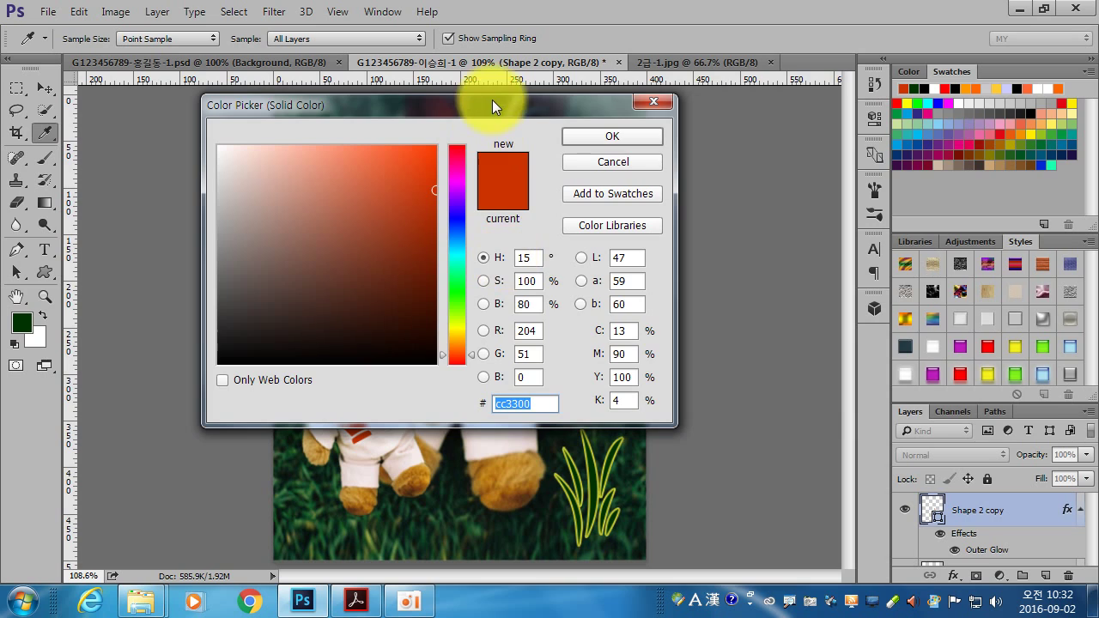
{"action": "left_click_drag", "start_coordinate": [494, 104], "coordinate": [856, 59]}
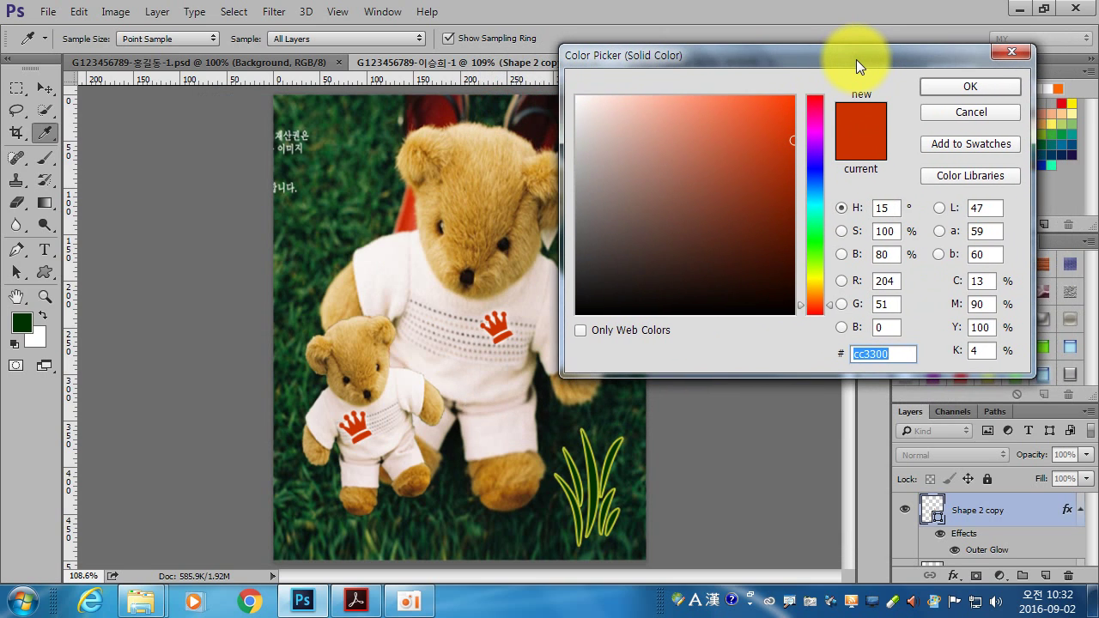
{"action": "type", "text": "f"}
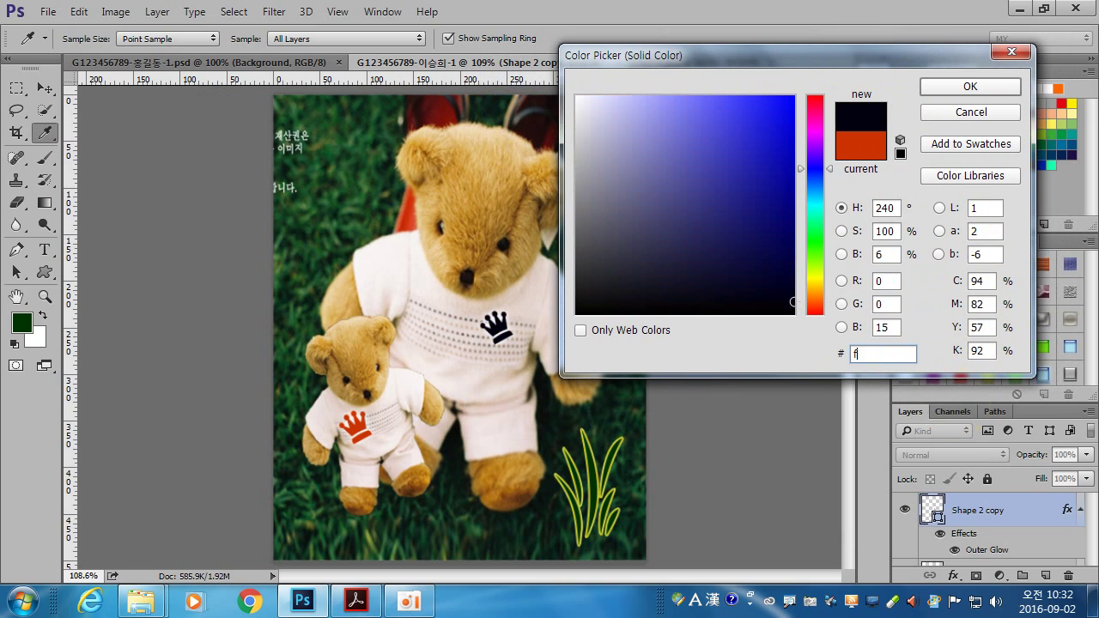
{"action": "type", "text": "f9900"}
{"action": "key", "text": "Return"}
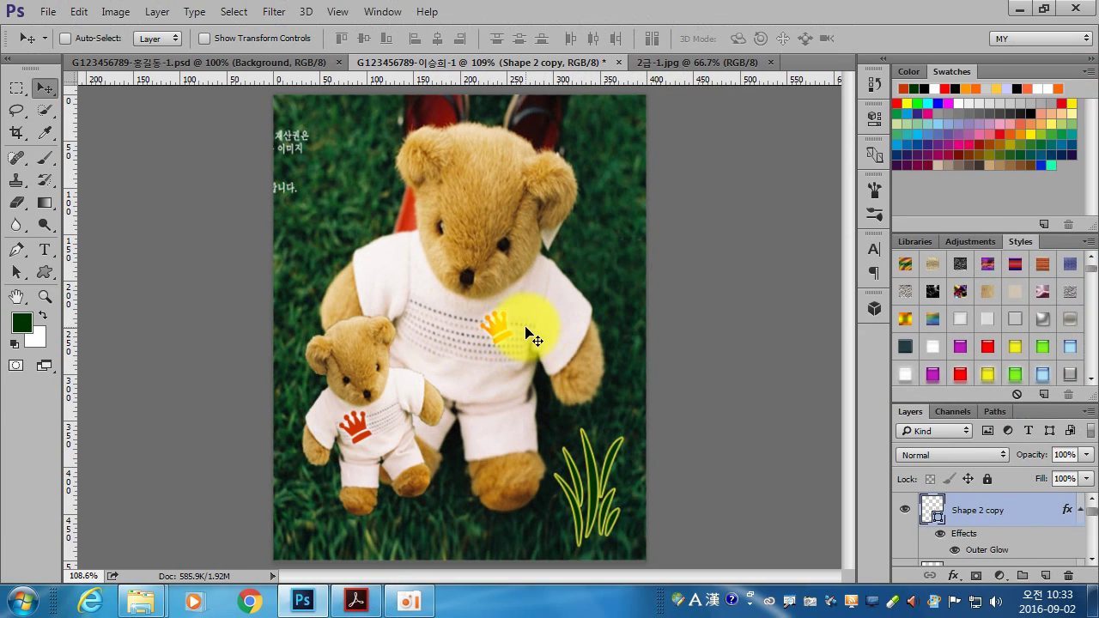
{"action": "key", "text": "ctrl+t"}
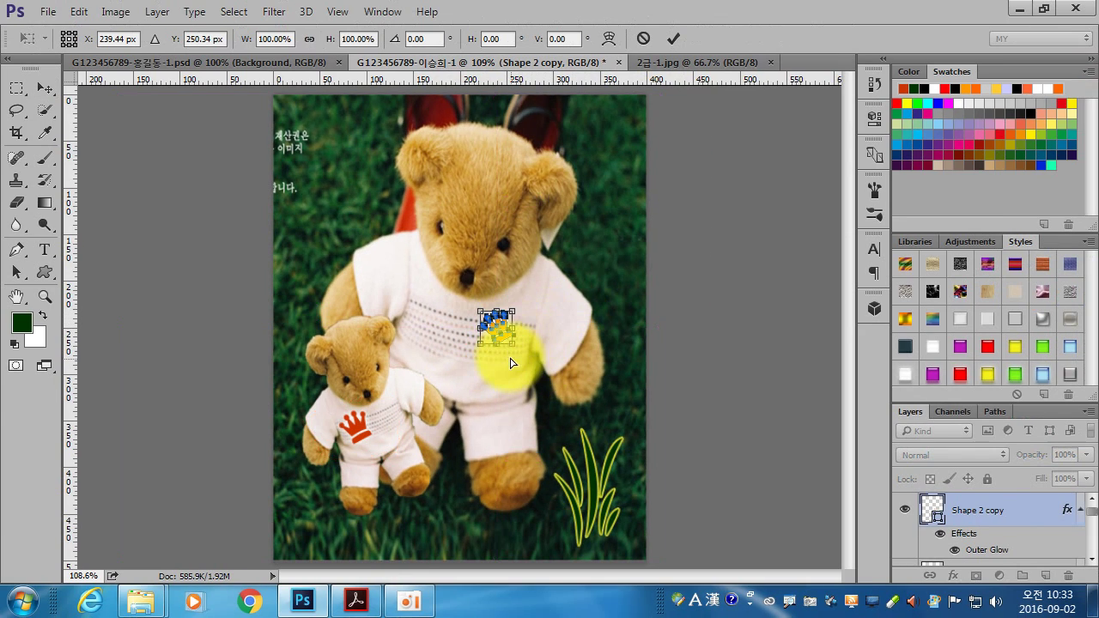
Step: Scale the orange crown to about 140% and tilt it, then bring up the exam PDF
{"action": "mouse_move", "coordinate": [510, 343]}
{"action": "left_mouse_down"}
{"action": "mouse_move", "coordinate": [530, 371]}
{"action": "mouse_move", "coordinate": [515, 368]}
{"action": "left_mouse_up"}
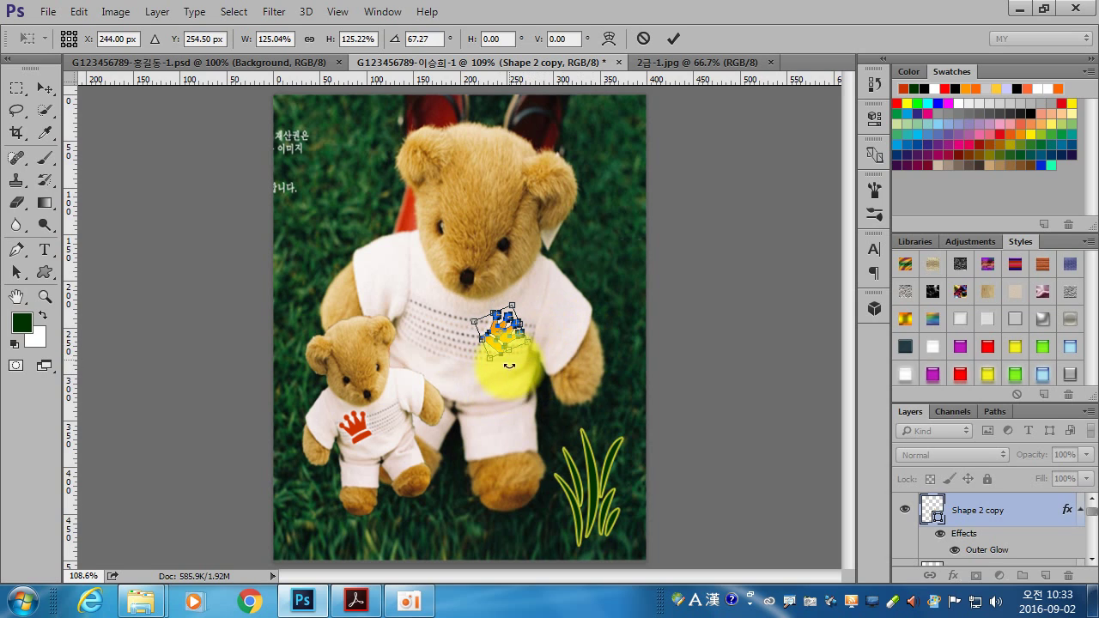
{"action": "left_click_drag", "start_coordinate": [510, 351], "coordinate": [515, 351]}
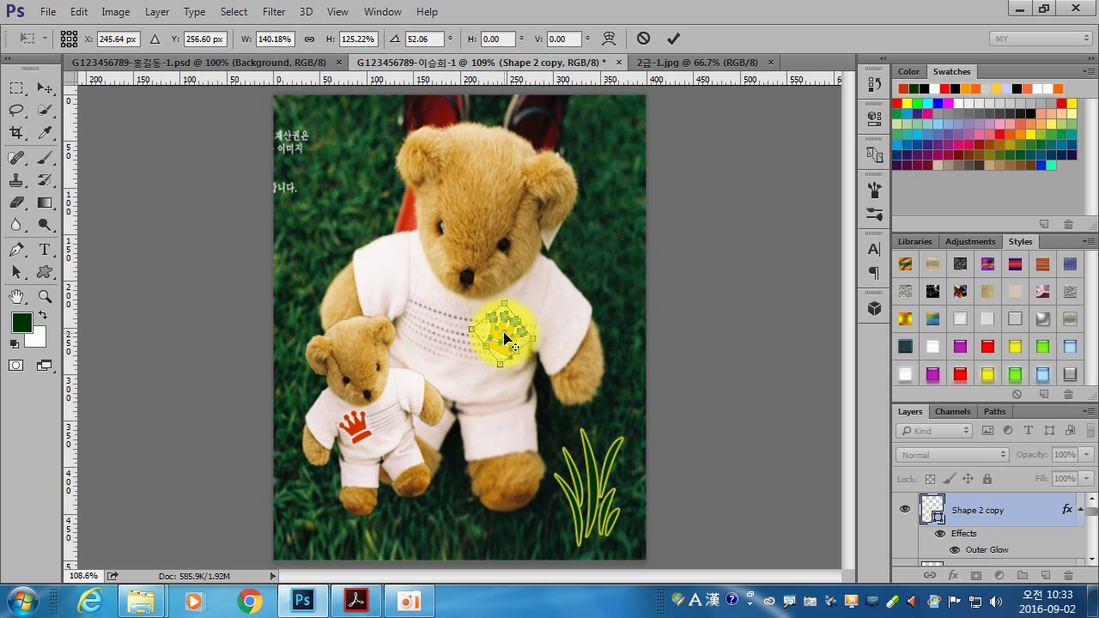
{"action": "key", "text": "Return"}
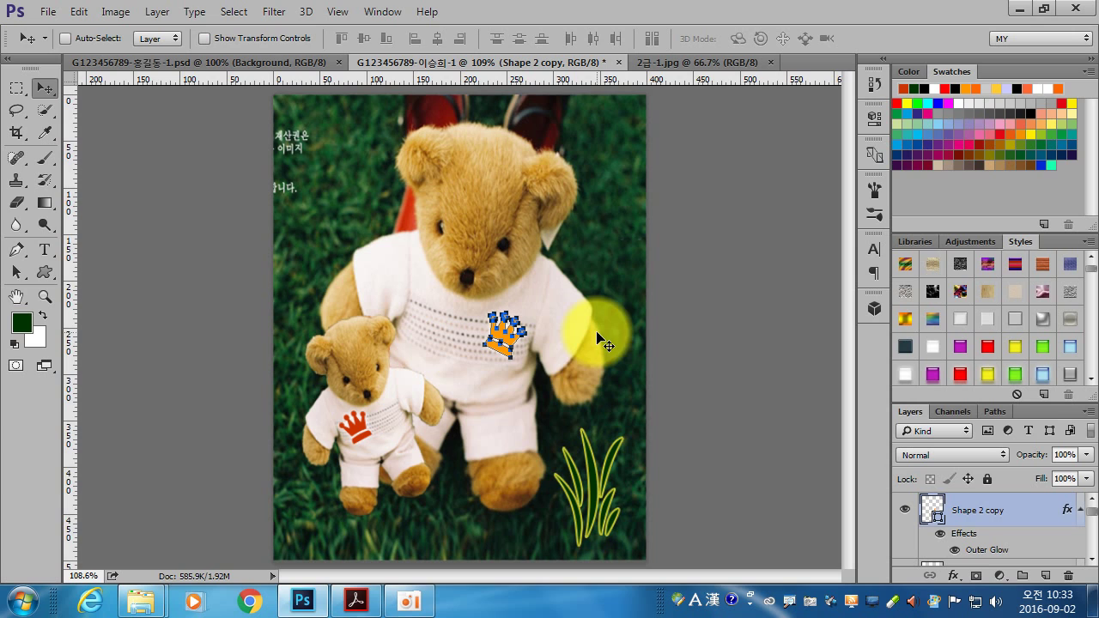
{"action": "key", "text": "ctrl+t"}
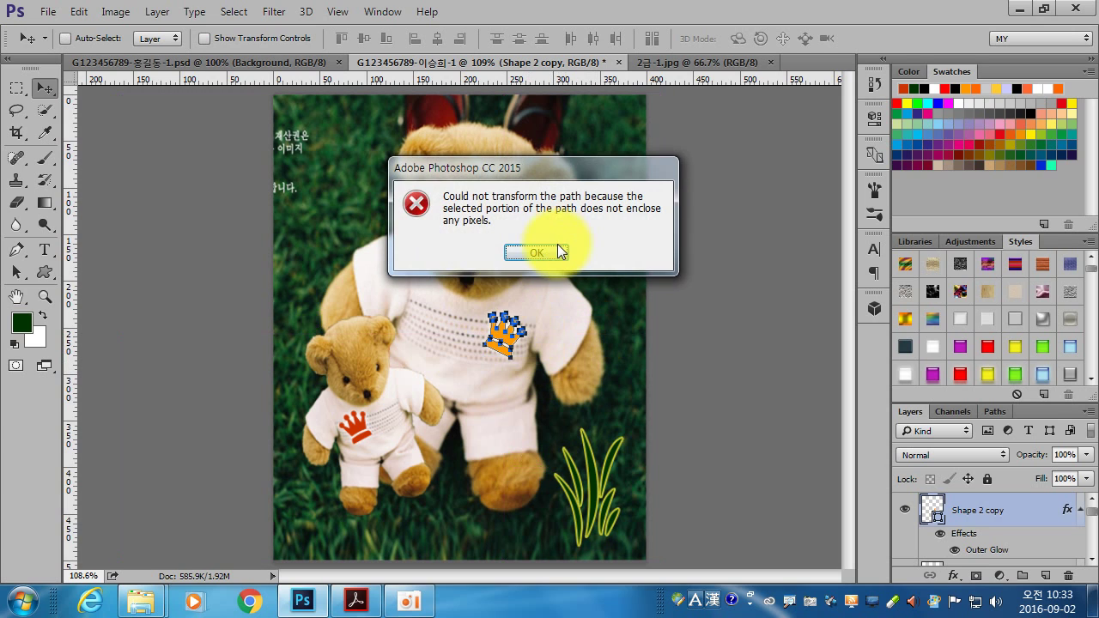
{"action": "left_click", "coordinate": [557, 248]}
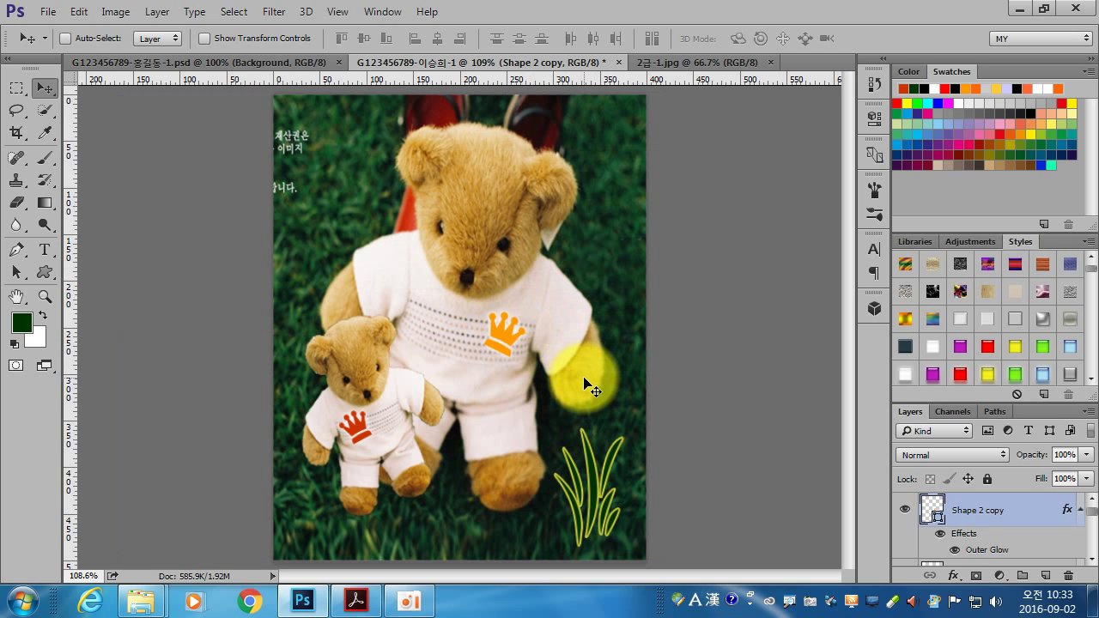
{"action": "left_click", "coordinate": [356, 599]}
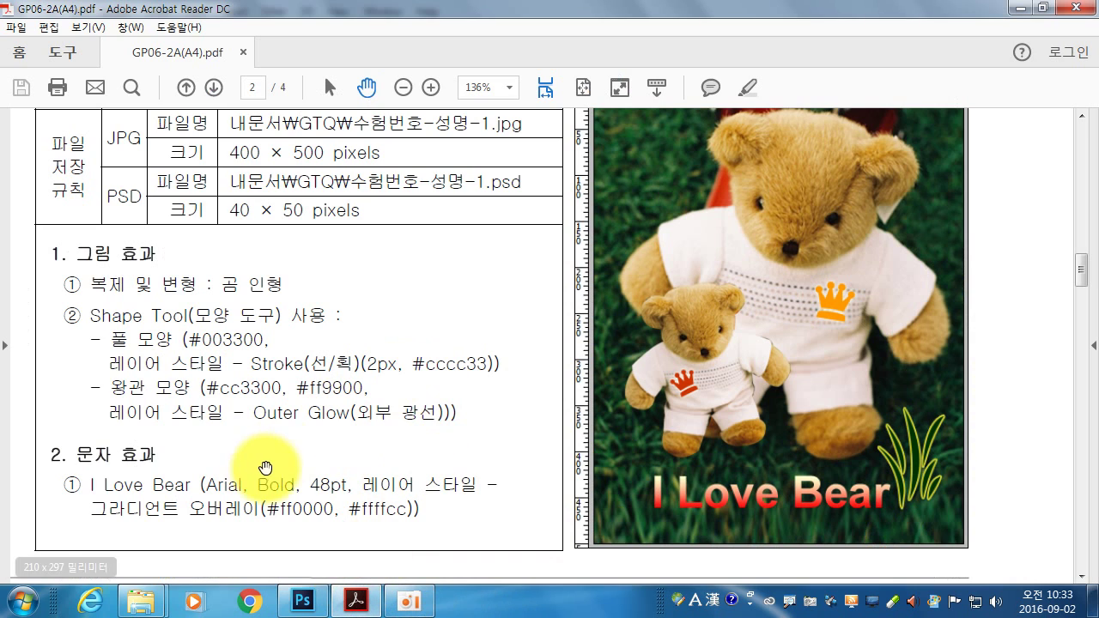
Step: Read the 'I Love Bear' text-effect requirements in the exam PDF, then return to Photoshop
{"action": "scroll", "coordinate": [265, 467], "scroll_direction": "down", "scroll_amount": 2}
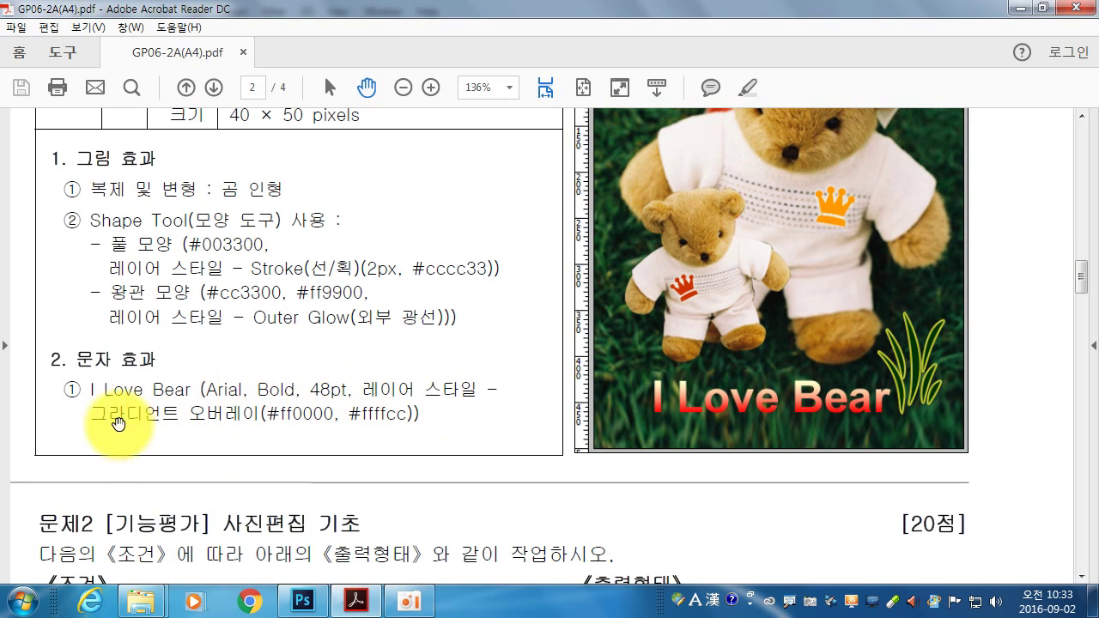
{"action": "left_click", "coordinate": [305, 603]}
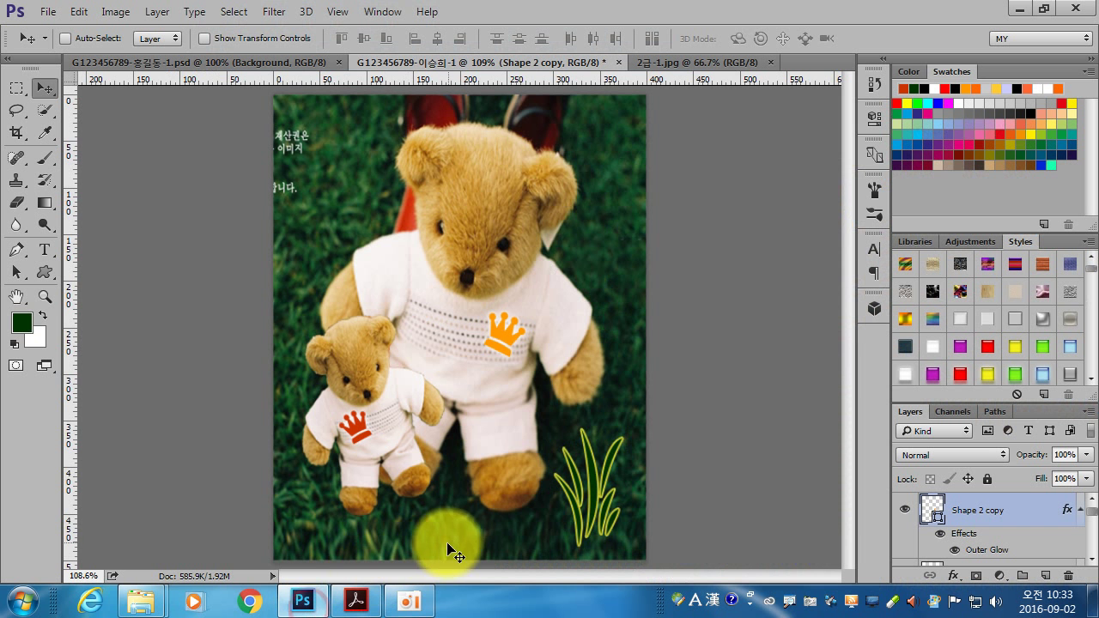
Step: Activate the Horizontal Type tool and choose Arial Bold from the font list
{"action": "left_click", "coordinate": [45, 250]}
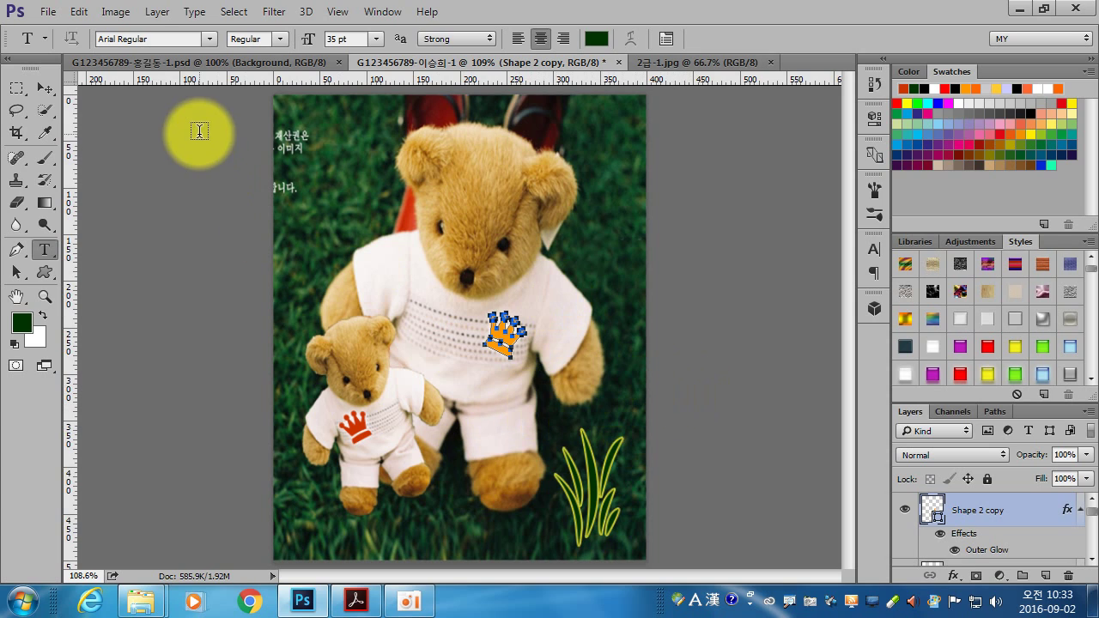
{"action": "left_click", "coordinate": [209, 35]}
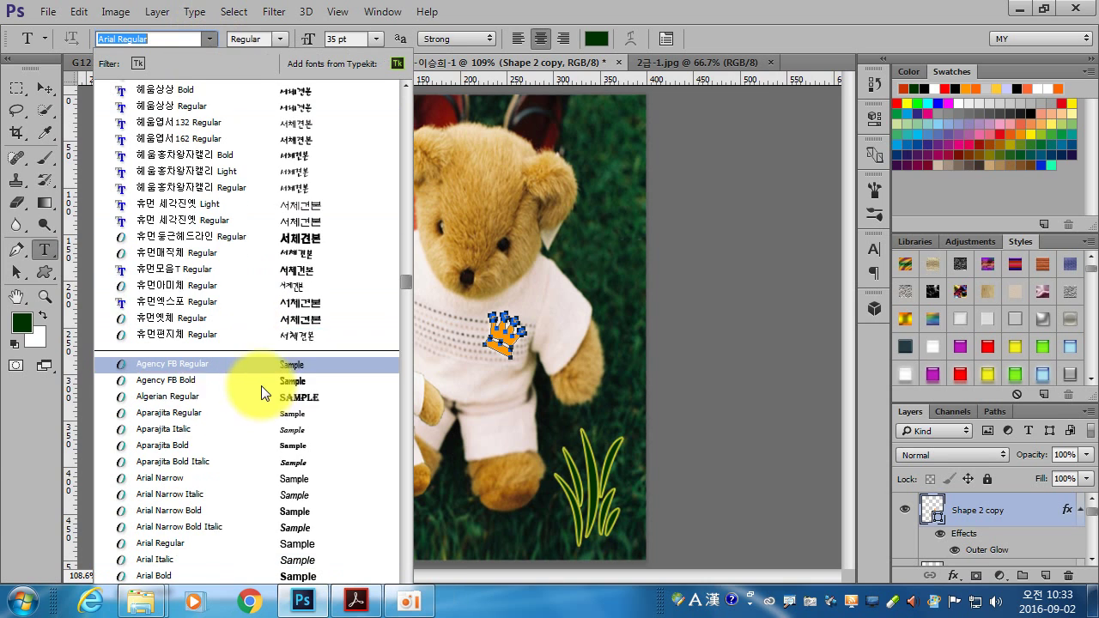
{"action": "scroll", "coordinate": [190, 366], "scroll_direction": "down", "scroll_amount": 2}
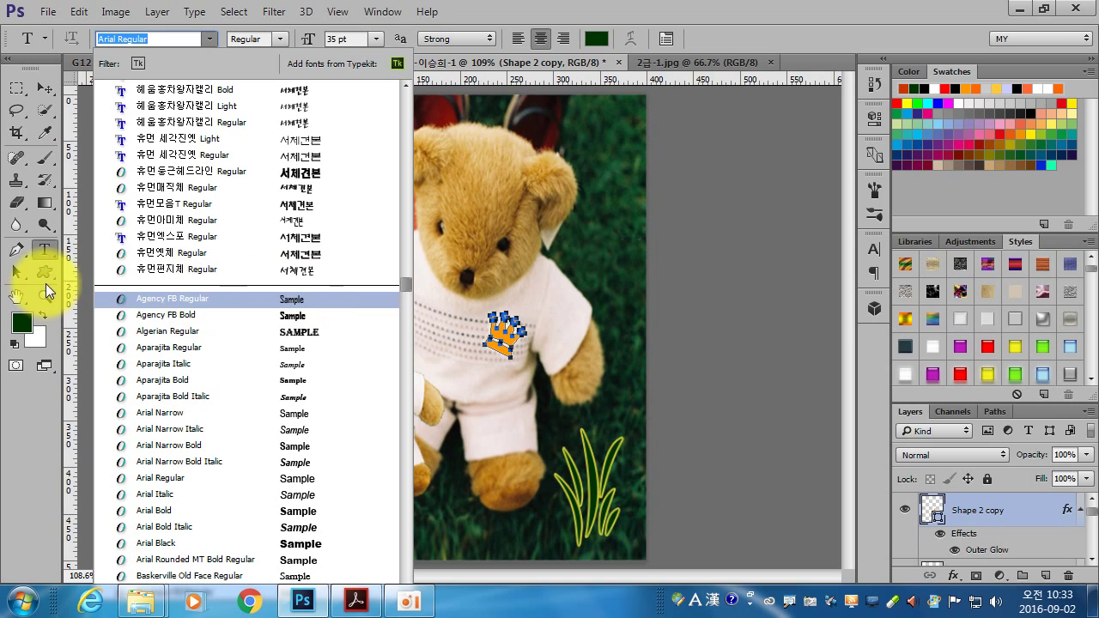
{"action": "key", "text": "Up"}
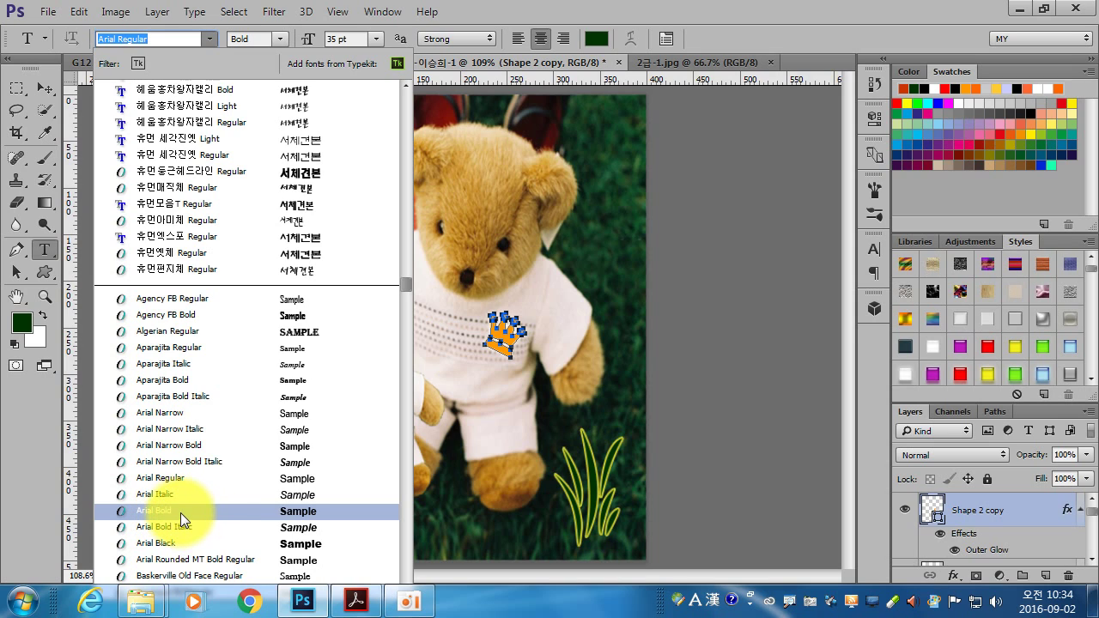
{"action": "left_click", "coordinate": [180, 512]}
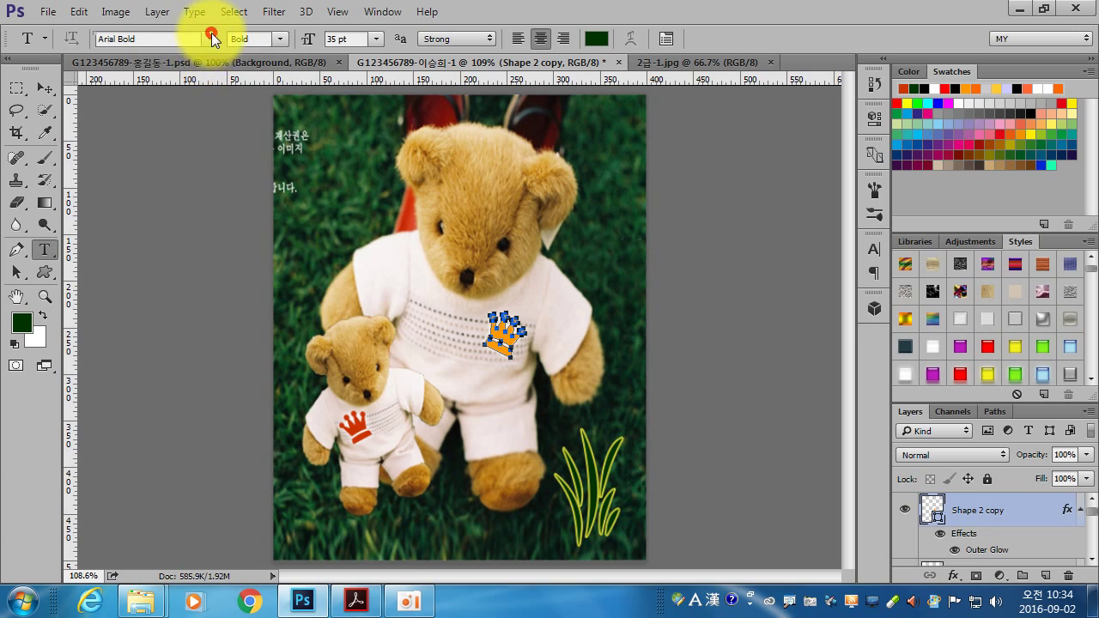
{"action": "left_click", "coordinate": [211, 33]}
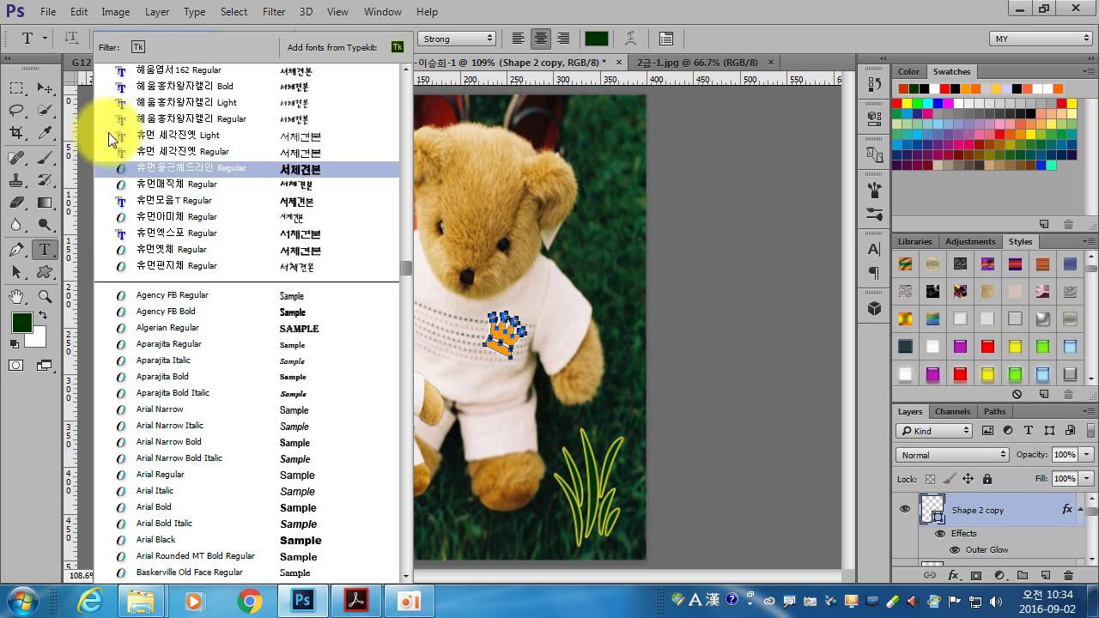
{"action": "left_click", "coordinate": [79, 11]}
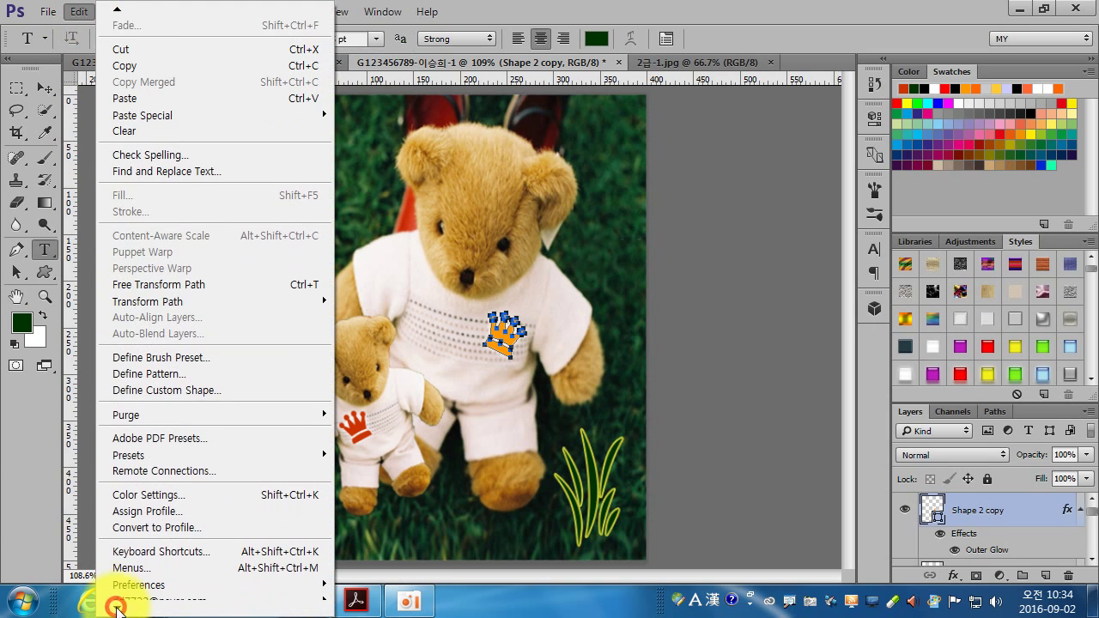
{"action": "mouse_move", "coordinate": [139, 568]}
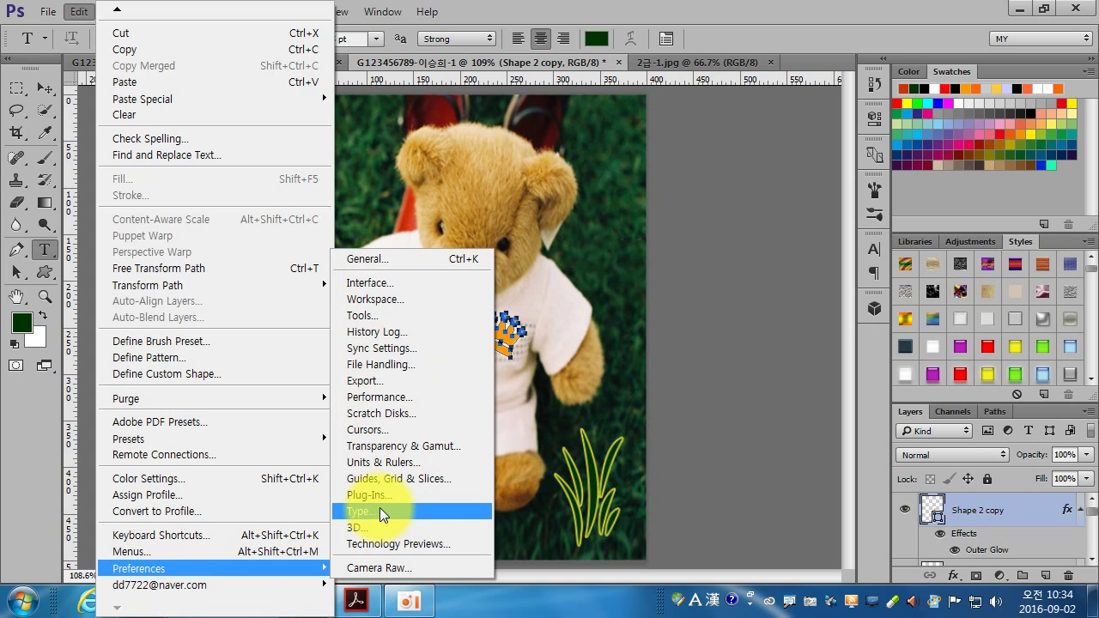
Step: Look over the Type preferences, then reselect Arial Bold as the text font
{"action": "left_click", "coordinate": [379, 512]}
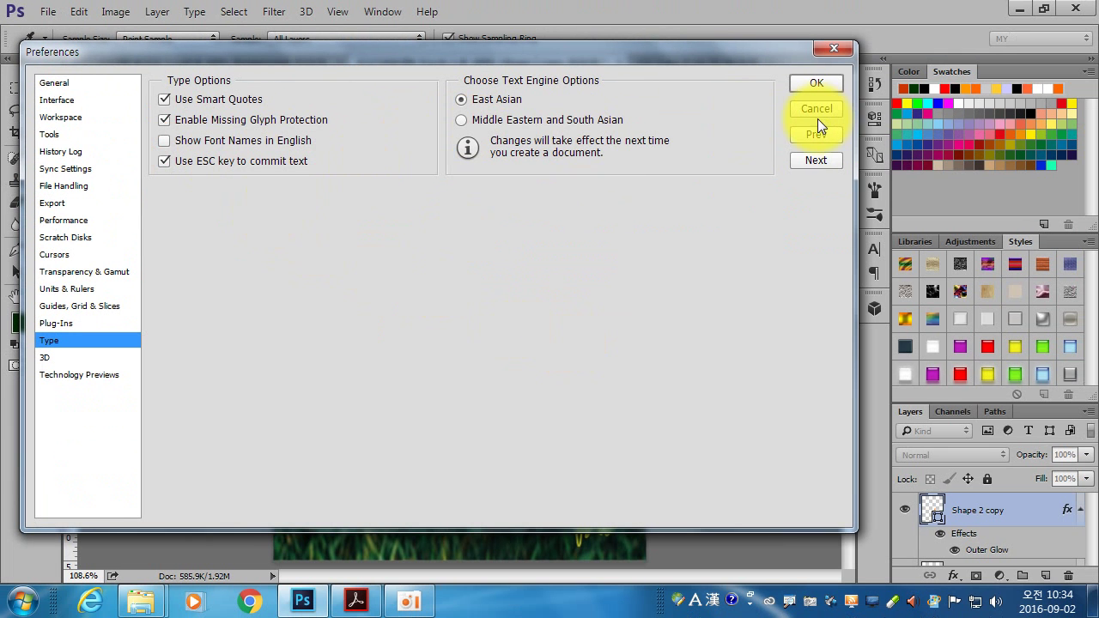
{"action": "left_click", "coordinate": [820, 111]}
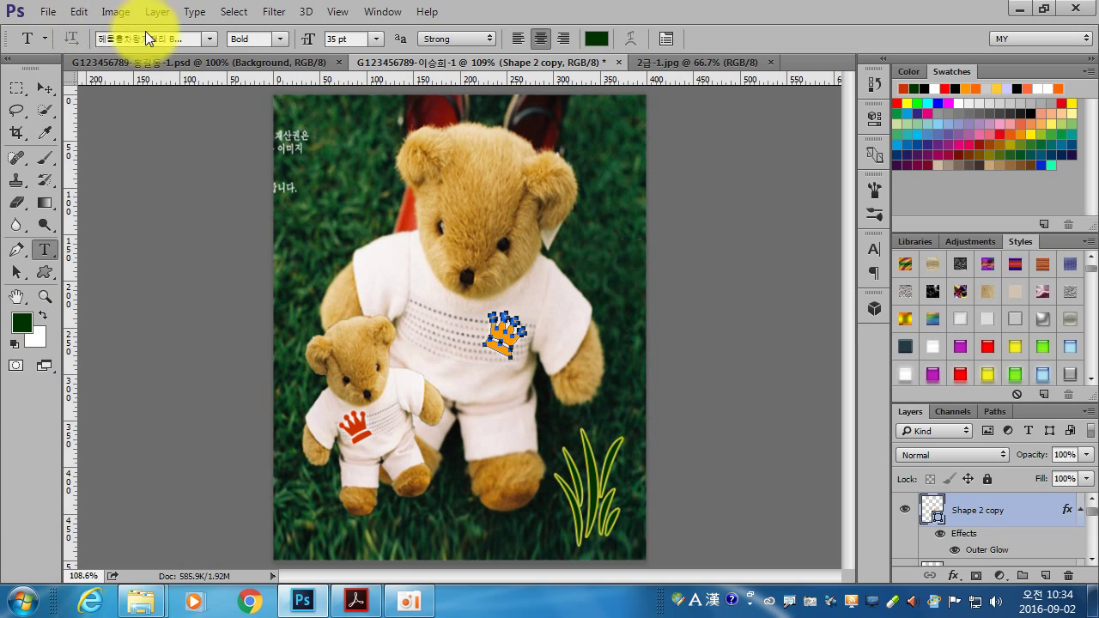
{"action": "left_click", "coordinate": [207, 39]}
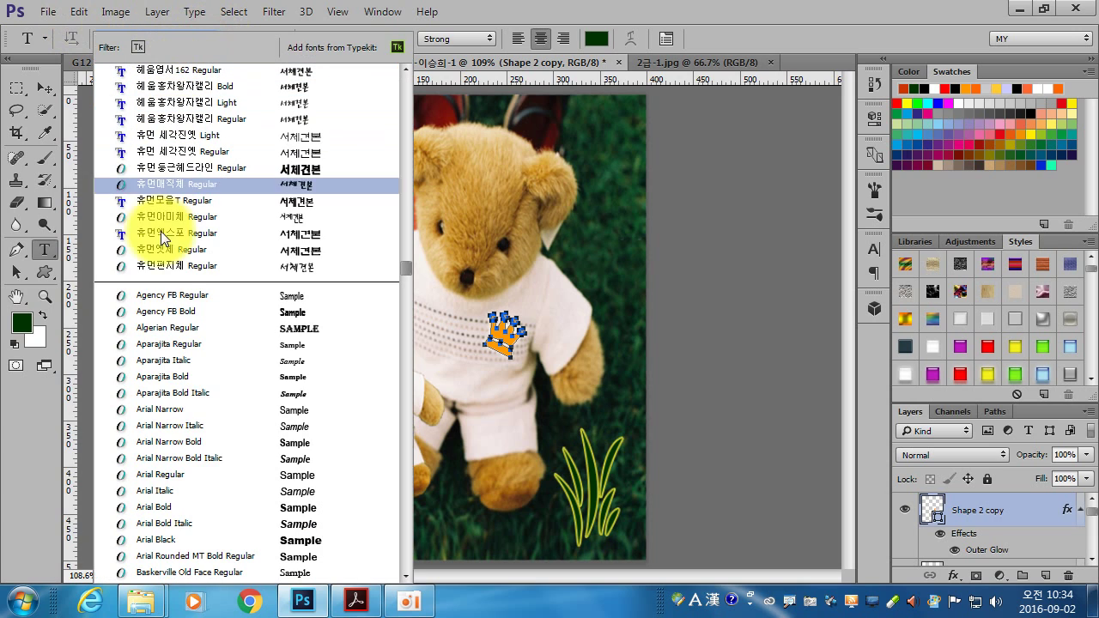
{"action": "left_click", "coordinate": [176, 509]}
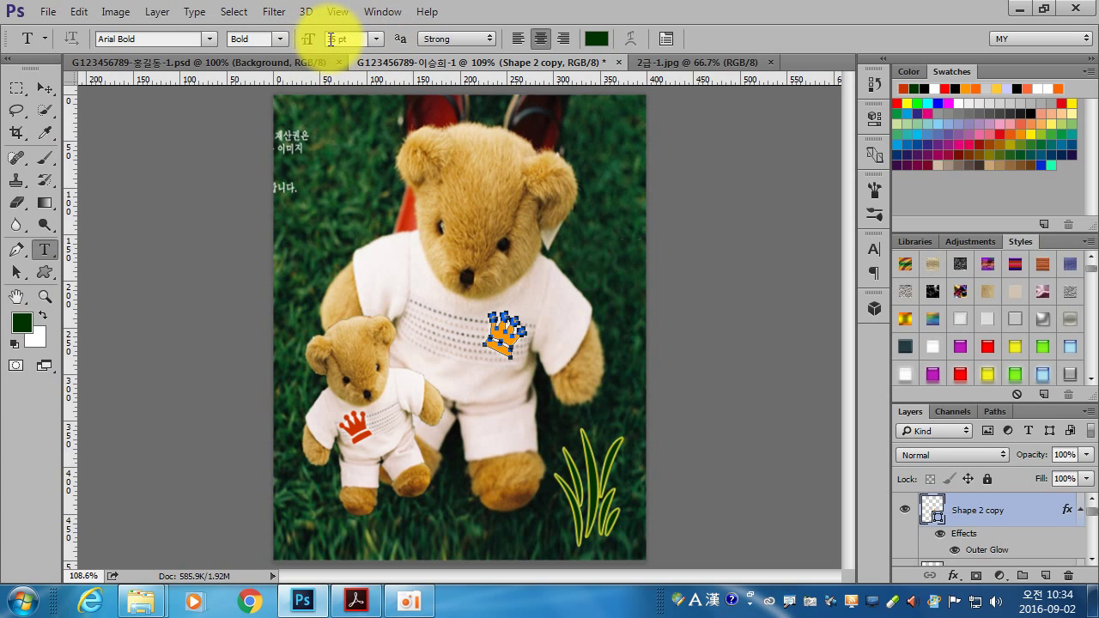
{"action": "left_click", "coordinate": [329, 39]}
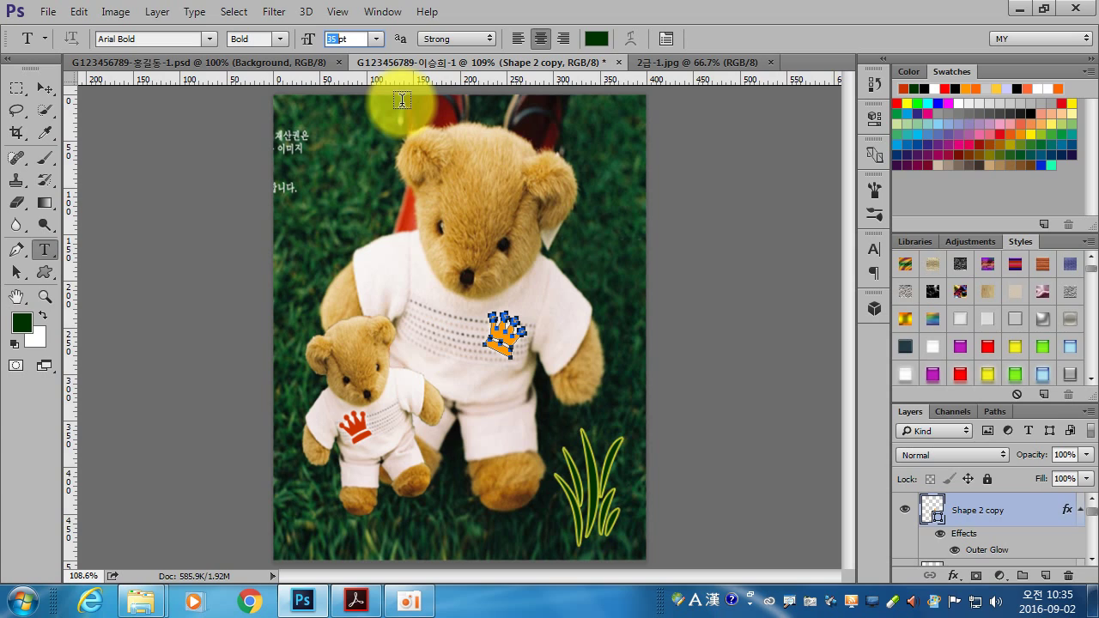
Step: Add 'I Love Bear' in 48 pt Arial Bold, left-aligned, near the photo's bottom-left
{"action": "type", "text": "48"}
{"action": "key", "text": "Return"}
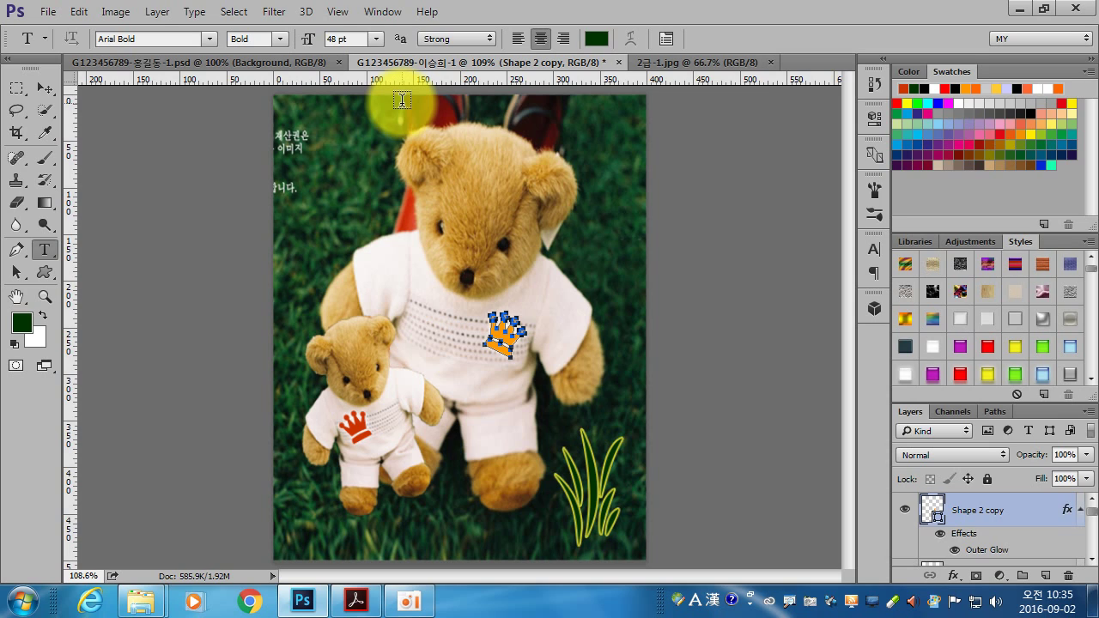
{"action": "left_click", "coordinate": [518, 39]}
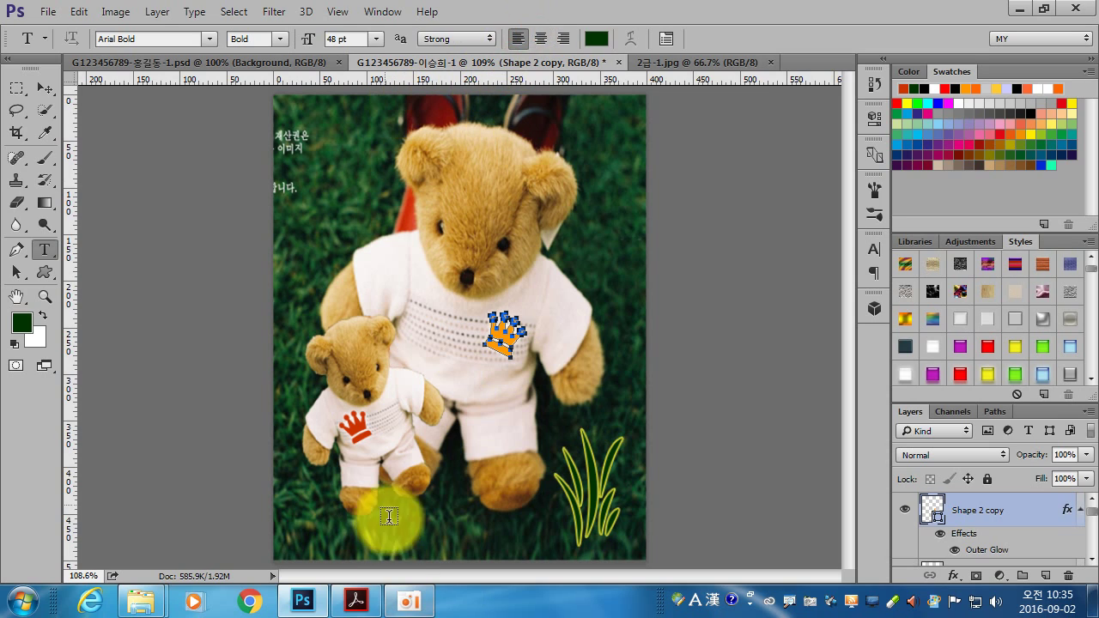
{"action": "left_click", "coordinate": [316, 521]}
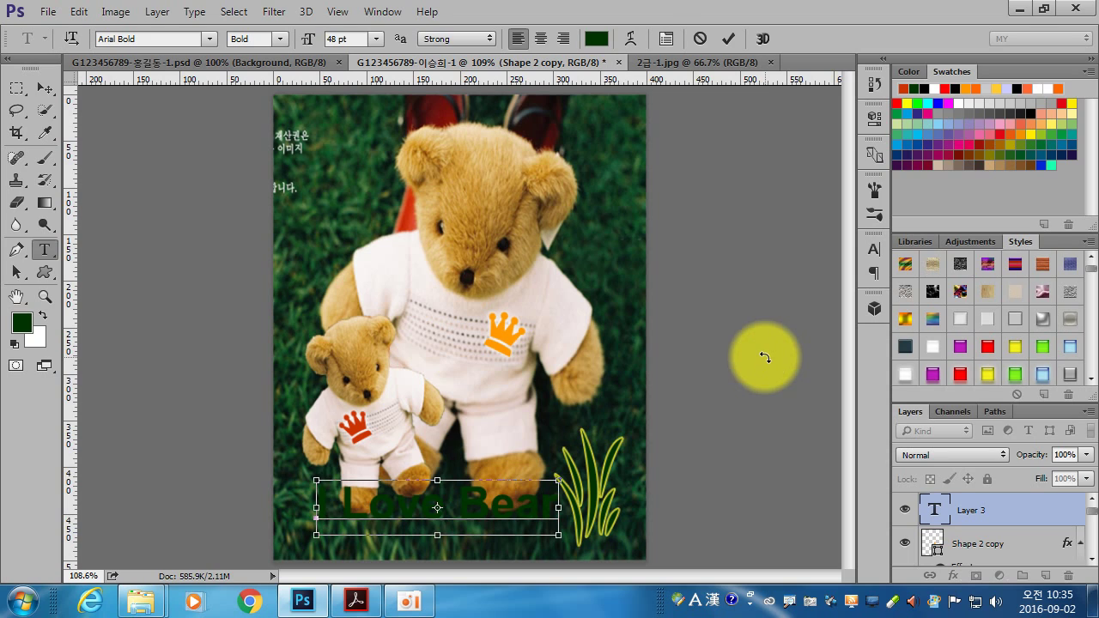
{"action": "left_click", "coordinate": [764, 356]}
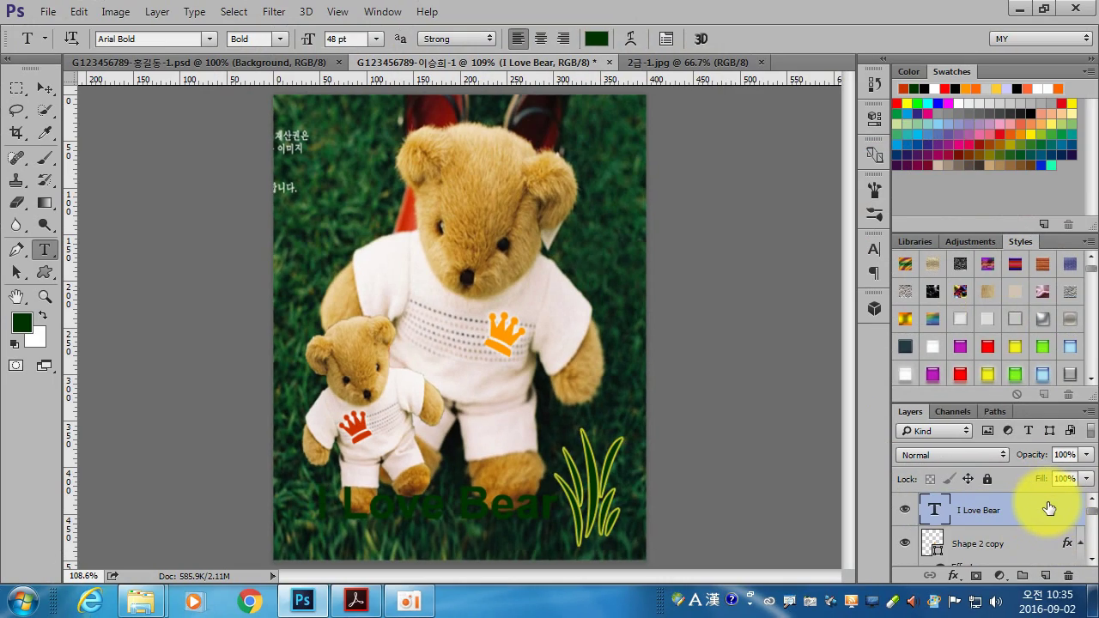
{"action": "double_click", "coordinate": [1047, 507]}
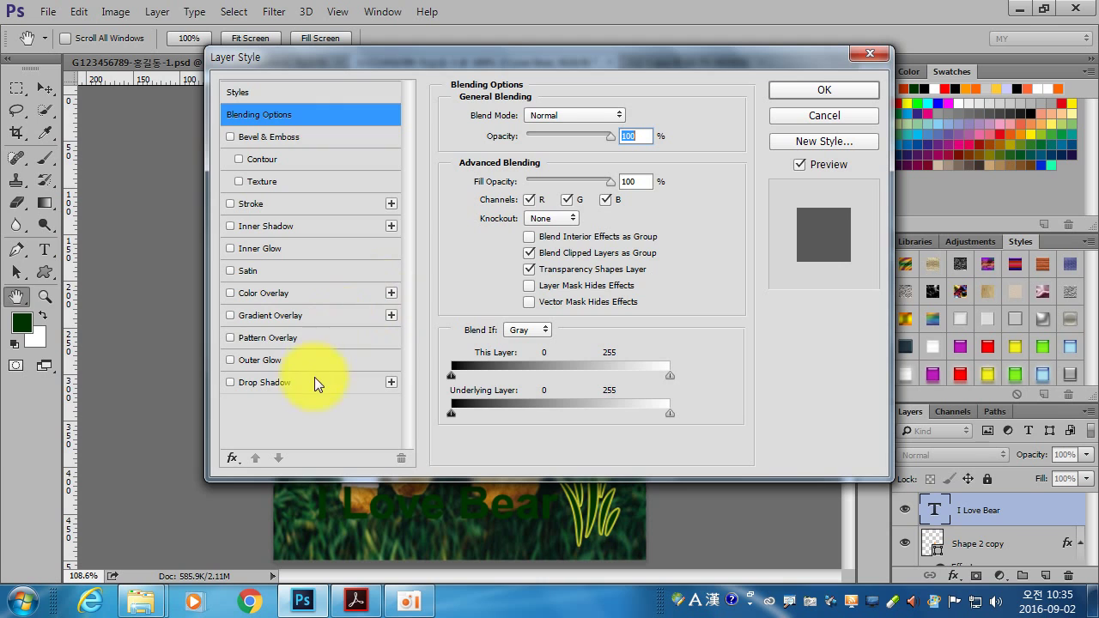
Step: Enable Gradient Overlay on the text and set the left gradient stop to red #ff0000
{"action": "left_click", "coordinate": [292, 315]}
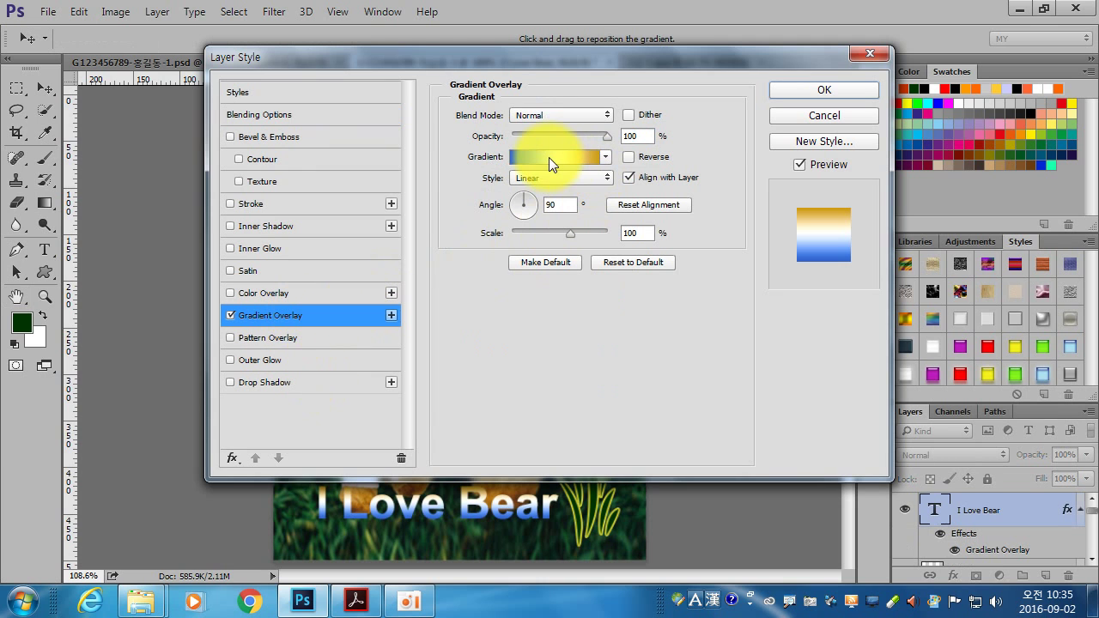
{"action": "left_click", "coordinate": [549, 158]}
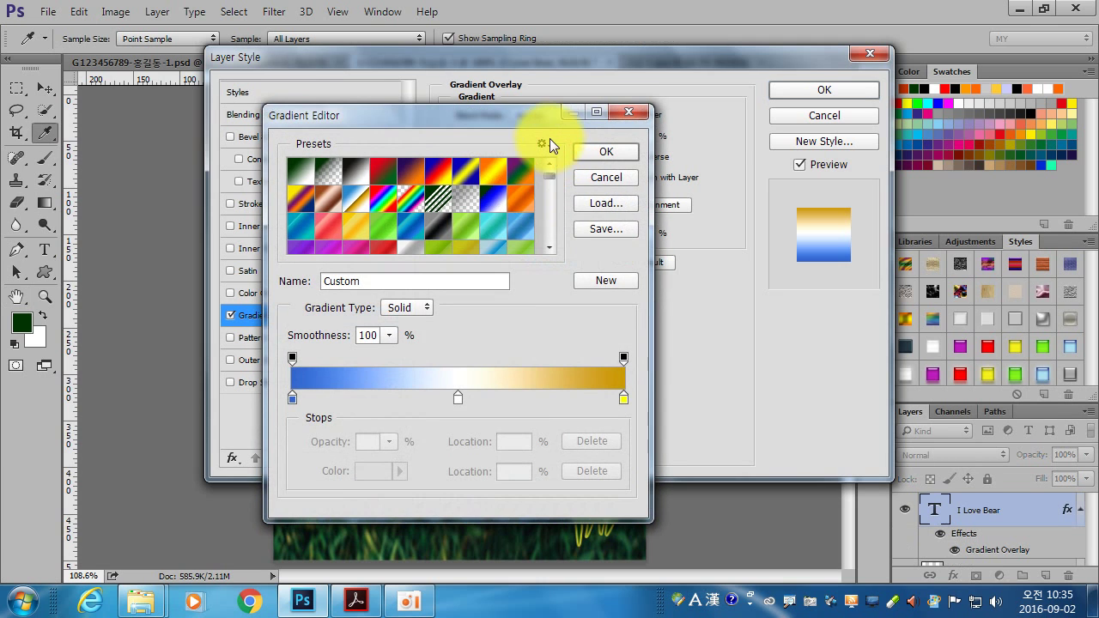
{"action": "left_click_drag", "start_coordinate": [542, 121], "coordinate": [619, 231]}
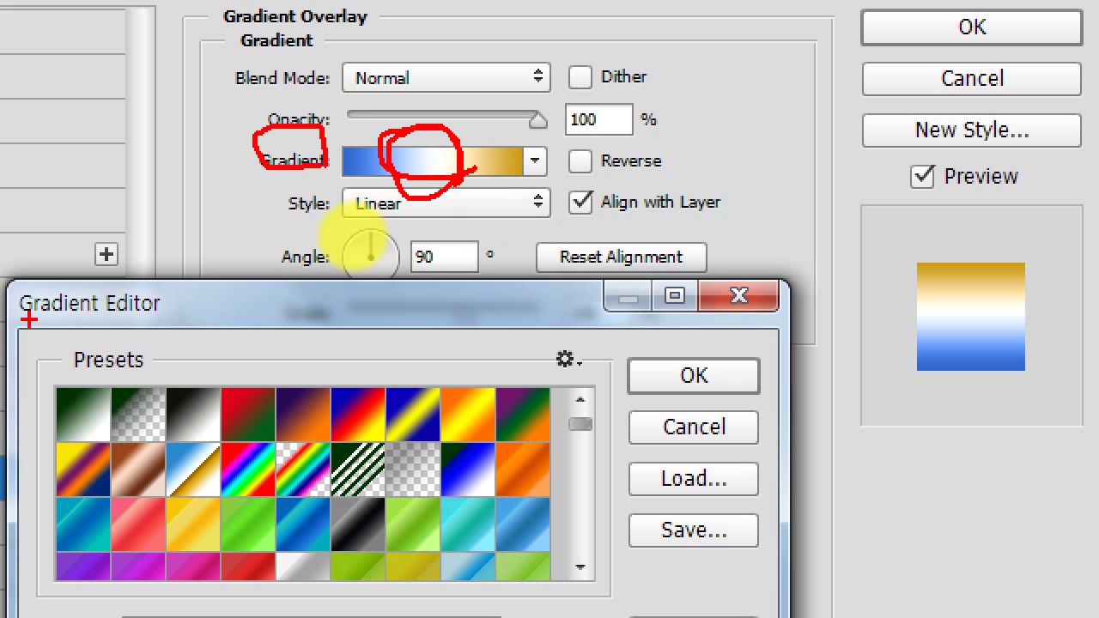
{"action": "left_click_drag", "start_coordinate": [160, 318], "coordinate": [162, 310]}
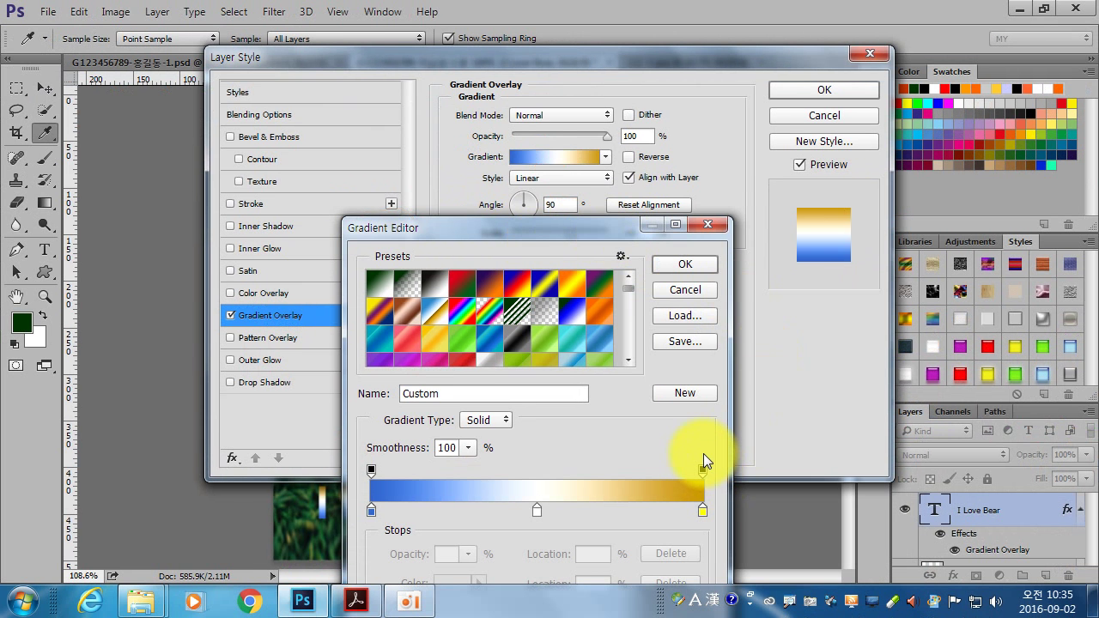
{"action": "left_click", "coordinate": [369, 510]}
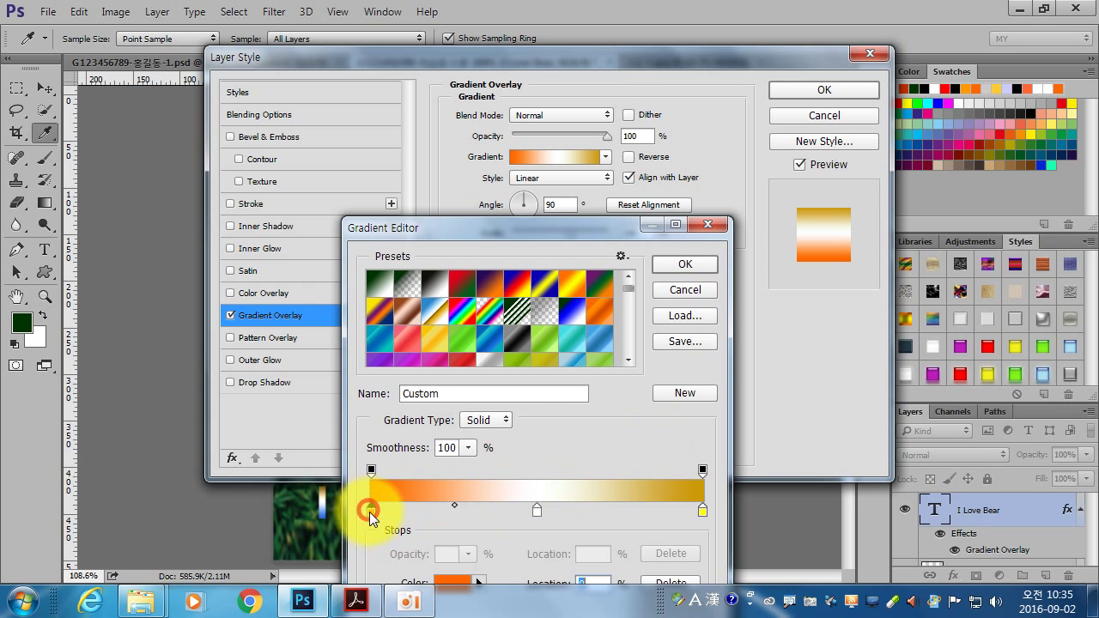
{"action": "mouse_move", "coordinate": [574, 232]}
{"action": "left_mouse_down"}
{"action": "mouse_move", "coordinate": [609, 103]}
{"action": "mouse_move", "coordinate": [634, 68]}
{"action": "left_mouse_up"}
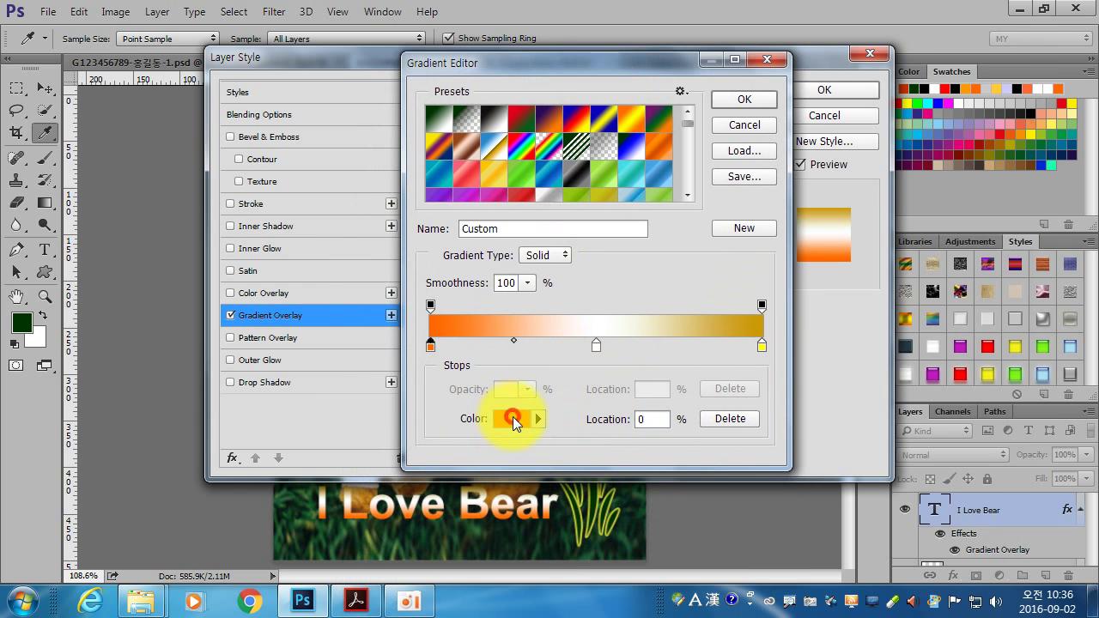
{"action": "left_click", "coordinate": [513, 417]}
{"action": "left_click", "coordinate": [870, 363]}
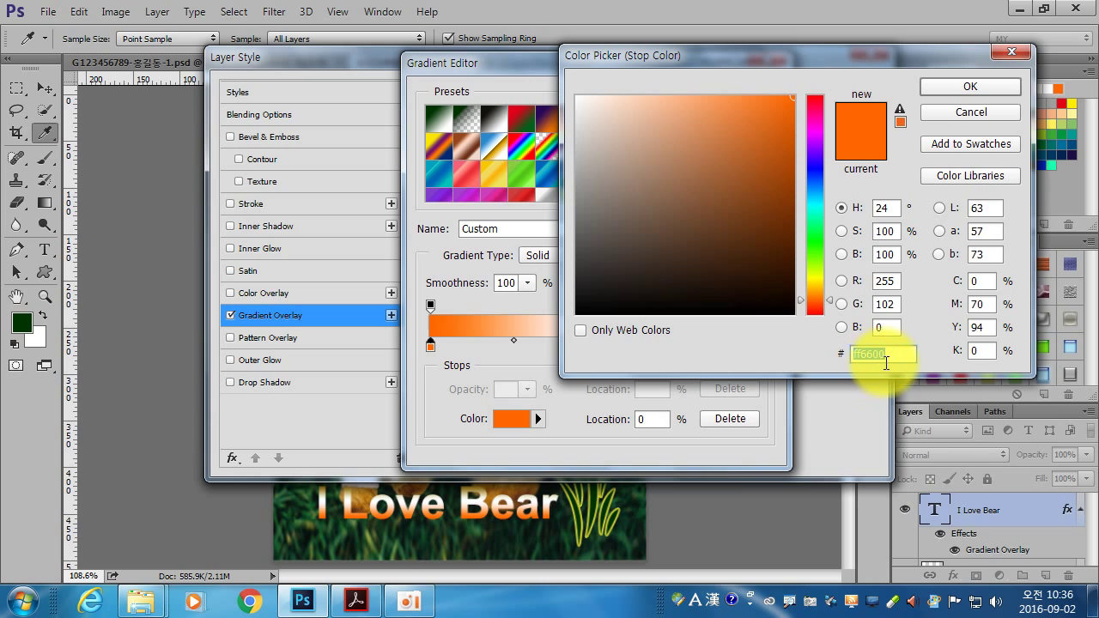
{"action": "type", "text": "ff"}
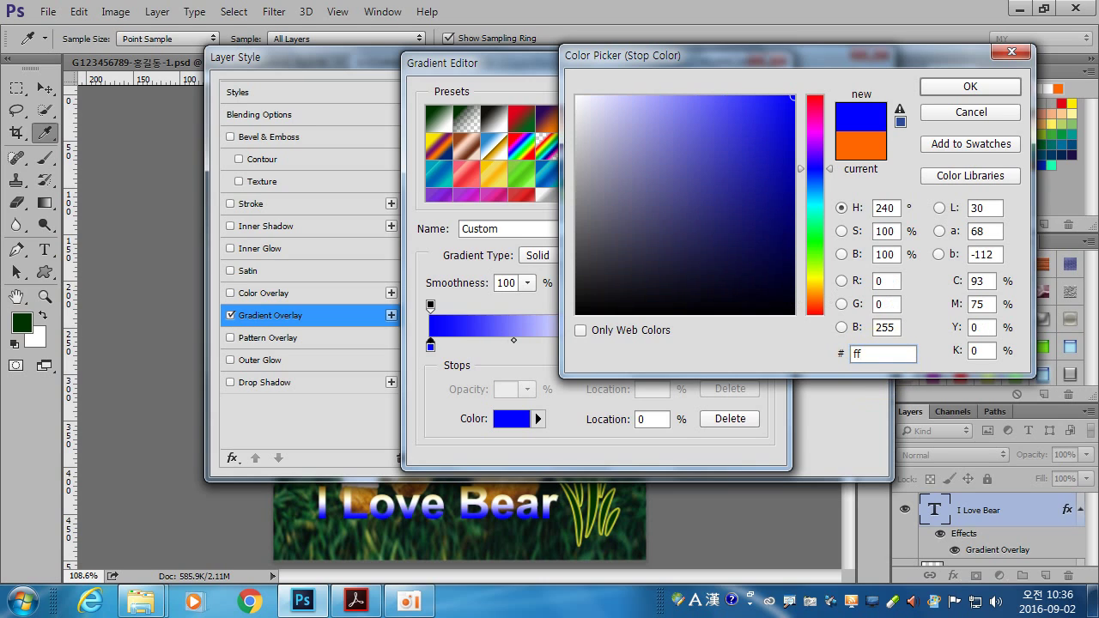
{"action": "type", "text": "0000"}
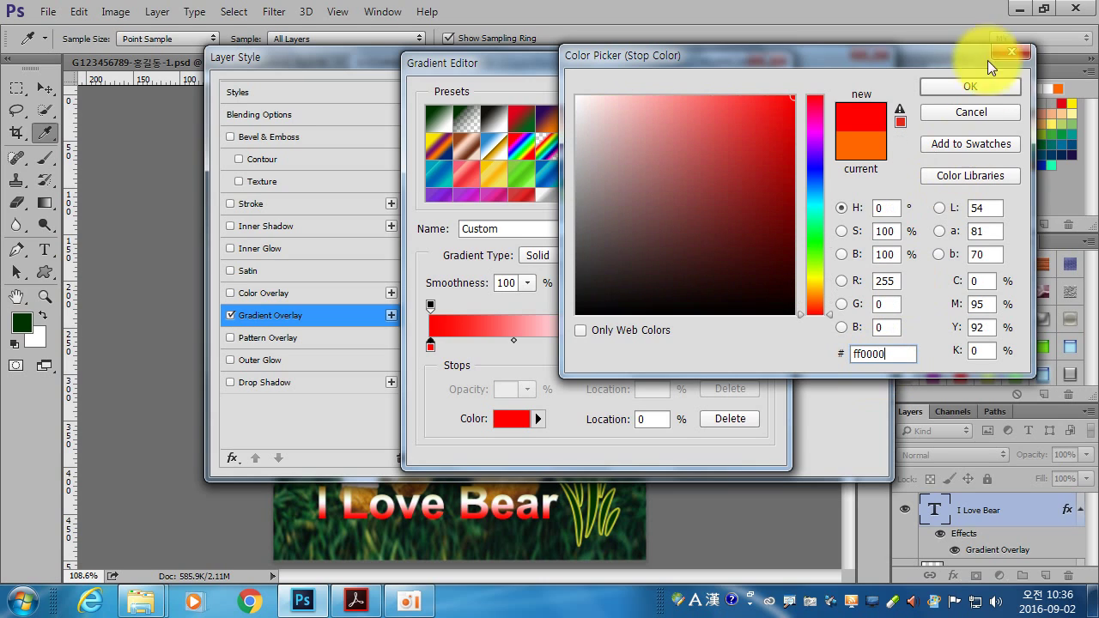
{"action": "left_click", "coordinate": [981, 89]}
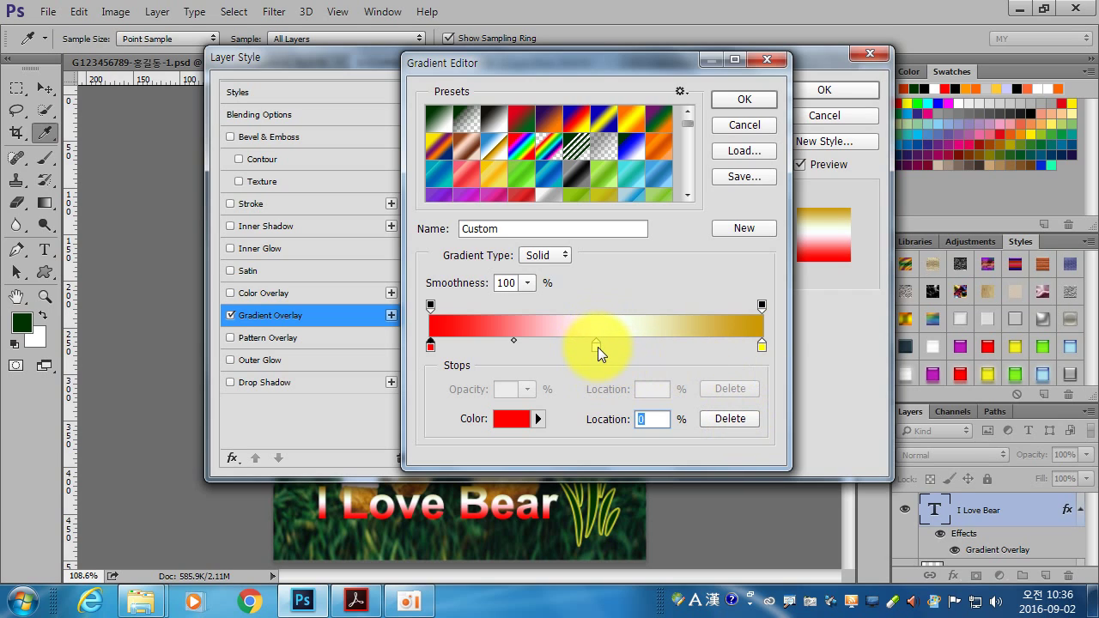
Step: Delete the middle stop and set the right stop to pale cream #ffffcc
{"action": "left_click_drag", "start_coordinate": [598, 347], "coordinate": [619, 455]}
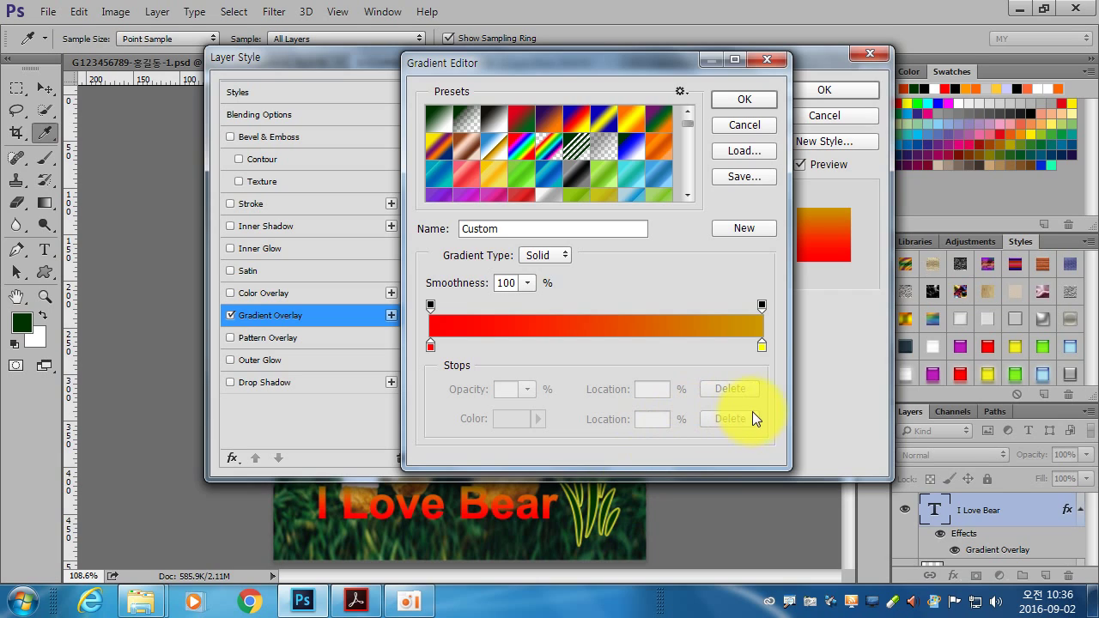
{"action": "left_click", "coordinate": [762, 347]}
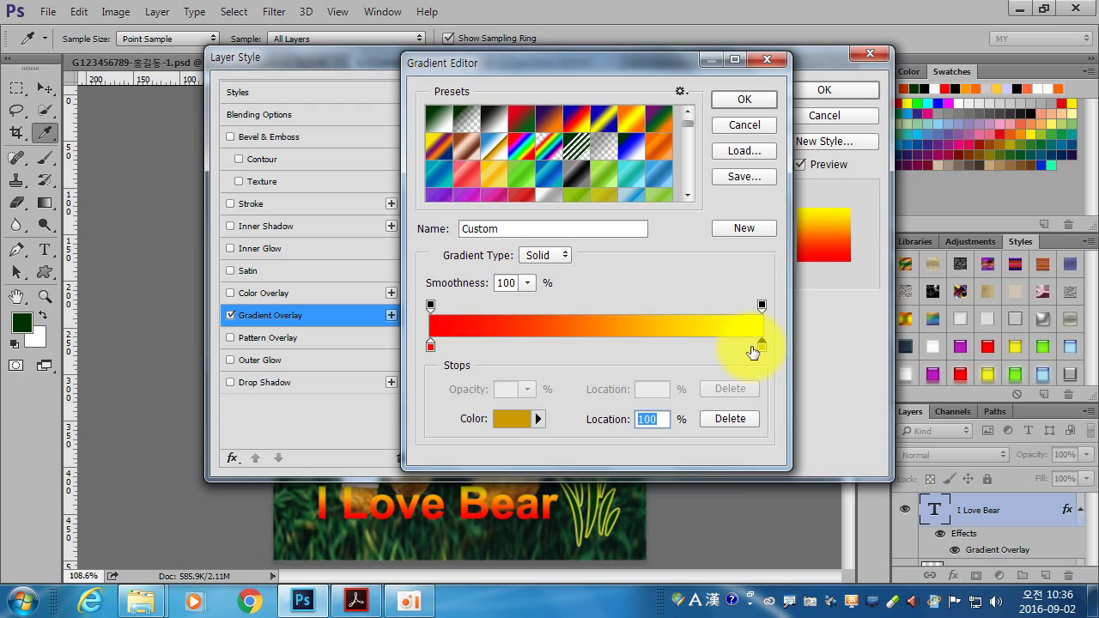
{"action": "left_click", "coordinate": [508, 418]}
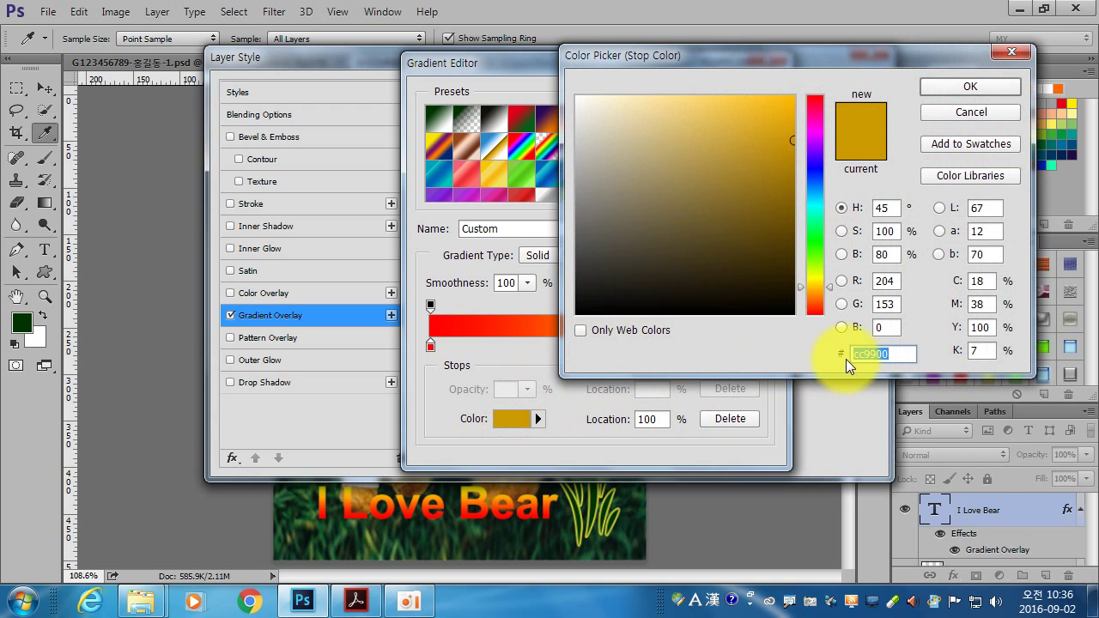
{"action": "type", "text": "fff"}
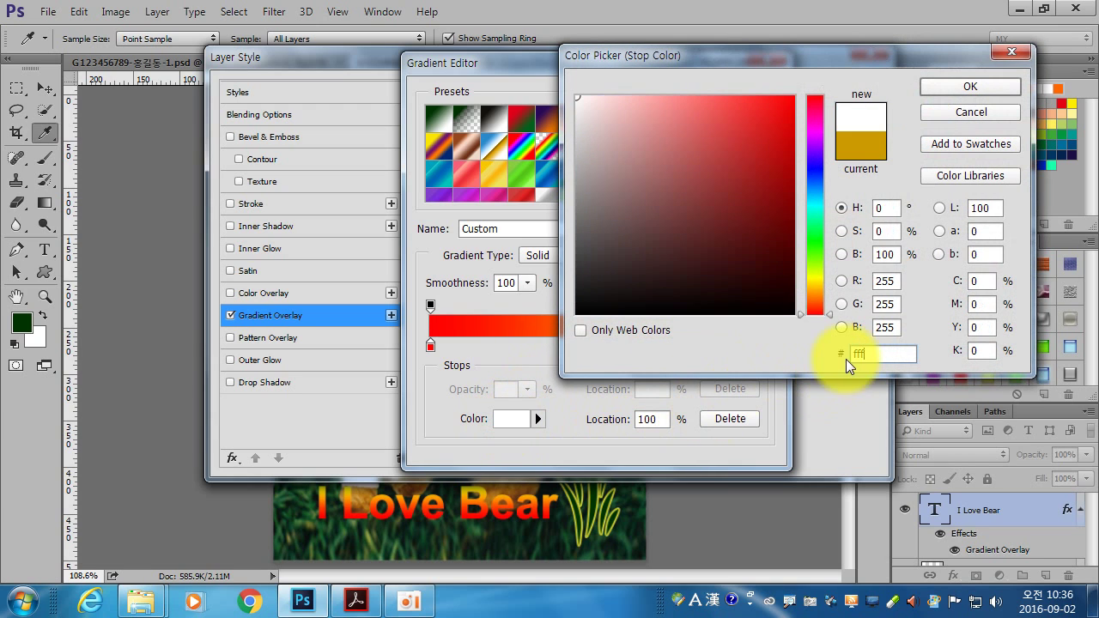
{"action": "type", "text": "fcc"}
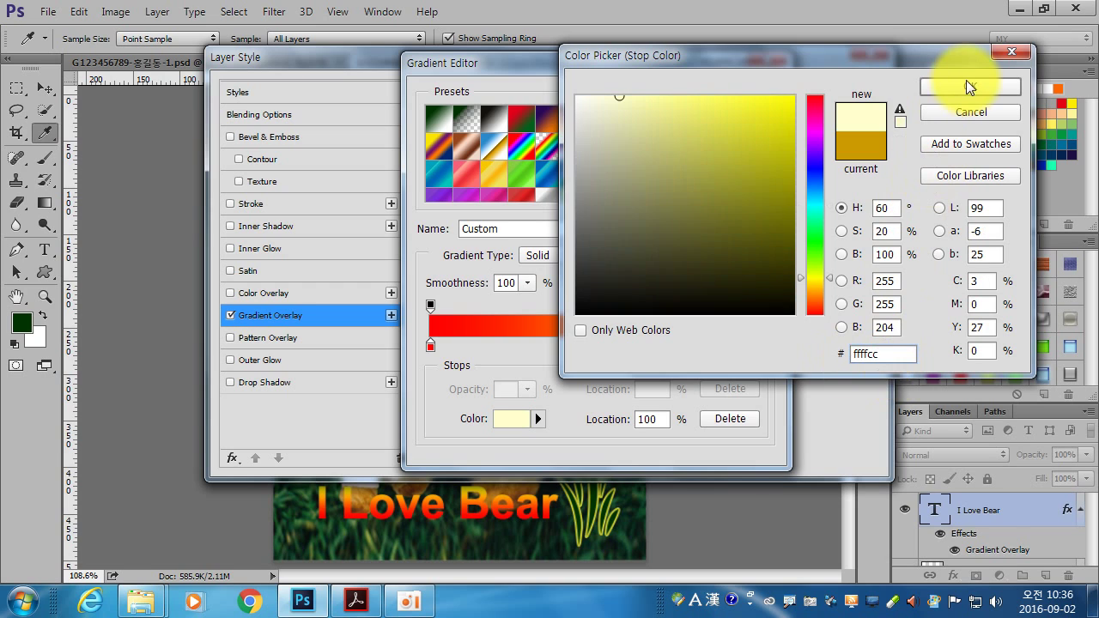
{"action": "left_click", "coordinate": [968, 86]}
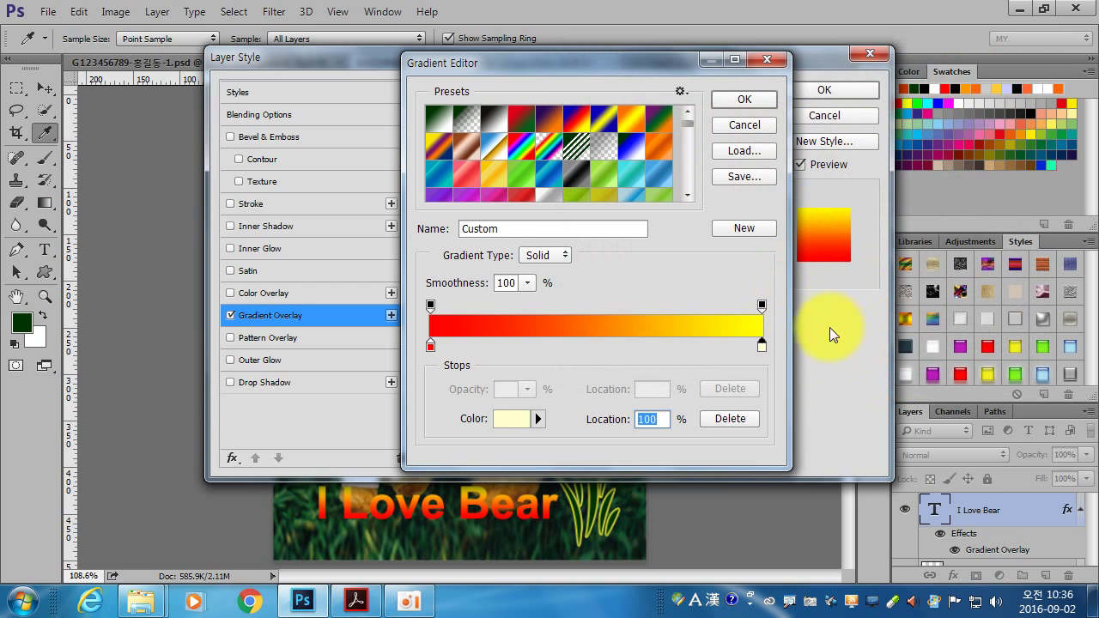
{"action": "left_click", "coordinate": [762, 346]}
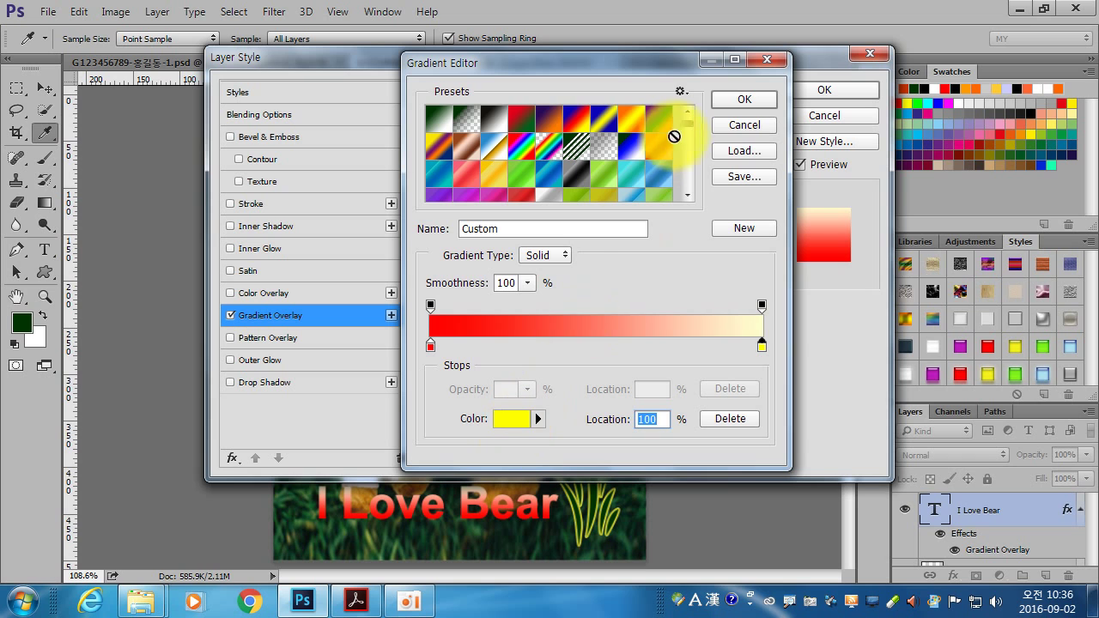
{"action": "left_click", "coordinate": [743, 101]}
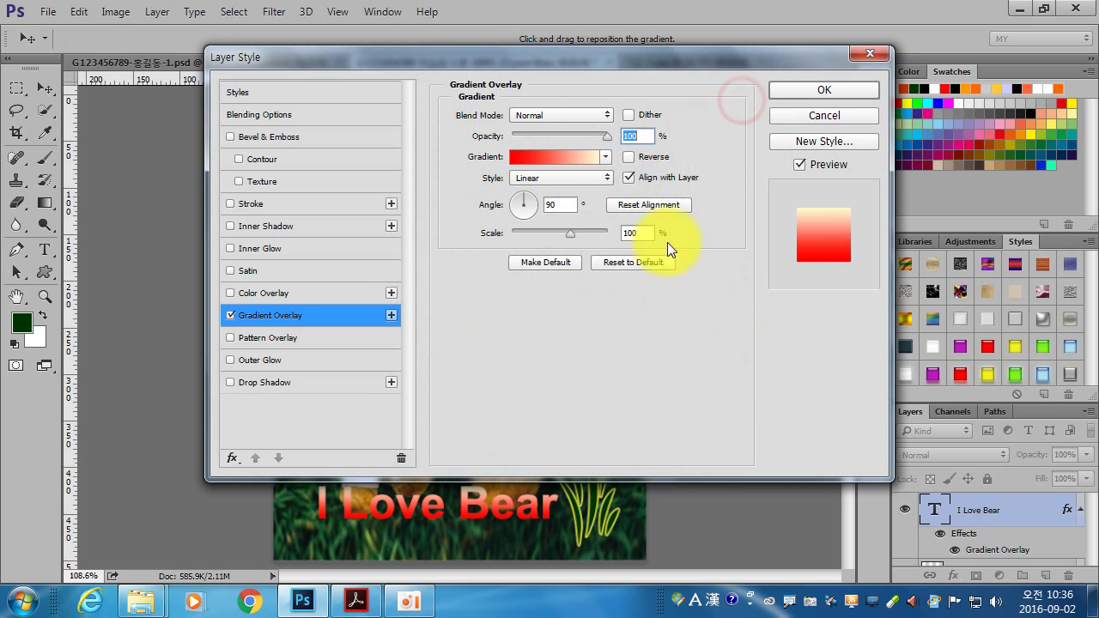
Step: Compare the gradient text with the exam PDF's sample output
{"action": "mouse_move", "coordinate": [700, 58]}
{"action": "left_mouse_down"}
{"action": "mouse_move", "coordinate": [921, 211]}
{"action": "mouse_move", "coordinate": [581, 27]}
{"action": "left_mouse_up"}
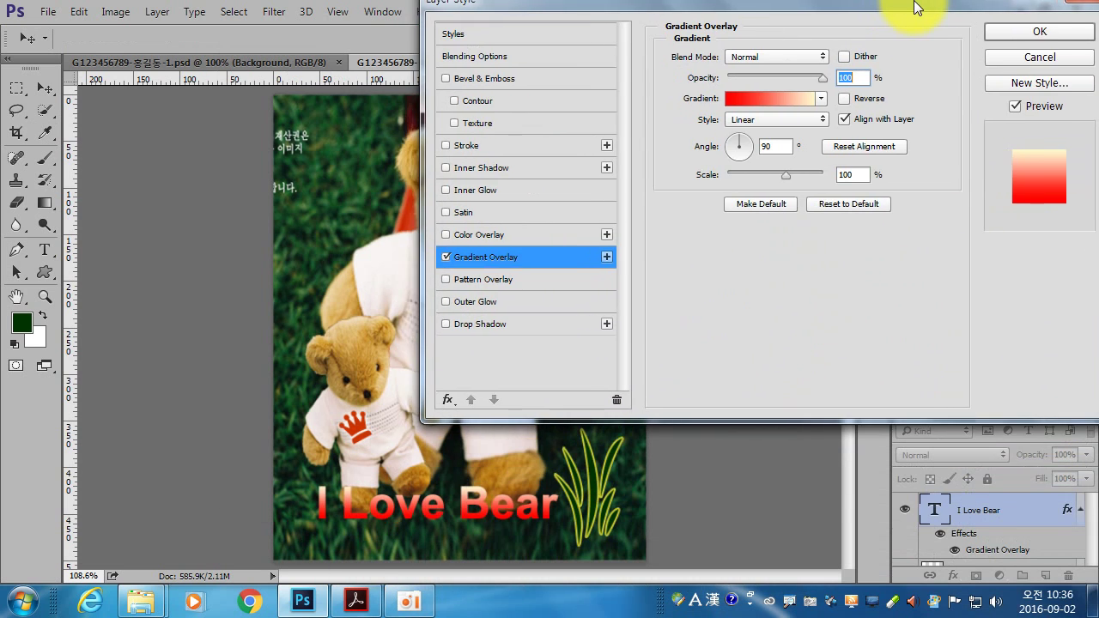
{"action": "left_click", "coordinate": [355, 600]}
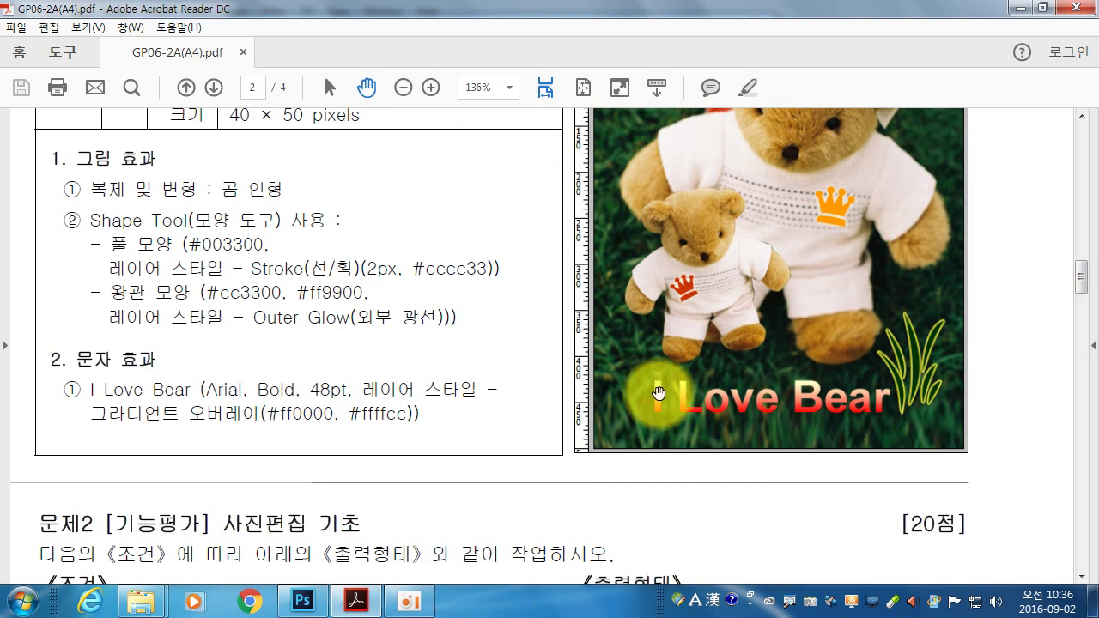
{"action": "left_click", "coordinate": [305, 599]}
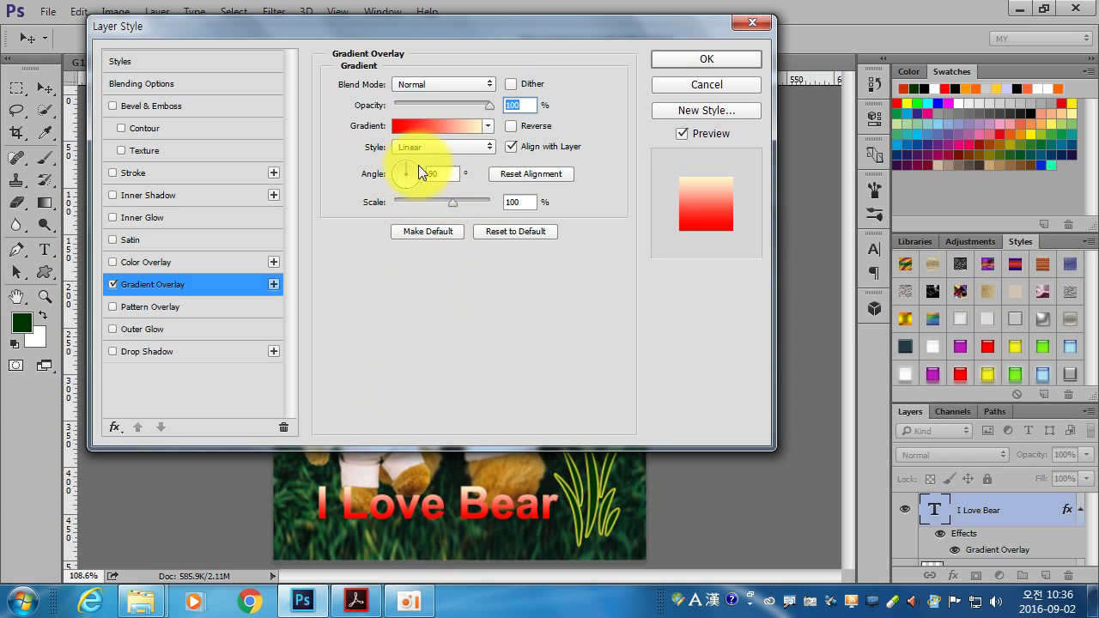
Step: Reposition the gradient within 'I Love Bear', confirm Layer Style, and compare with the exam sheet
{"action": "mouse_move", "coordinate": [346, 513]}
{"action": "left_mouse_down"}
{"action": "mouse_move", "coordinate": [350, 525]}
{"action": "mouse_move", "coordinate": [350, 501]}
{"action": "left_mouse_up"}
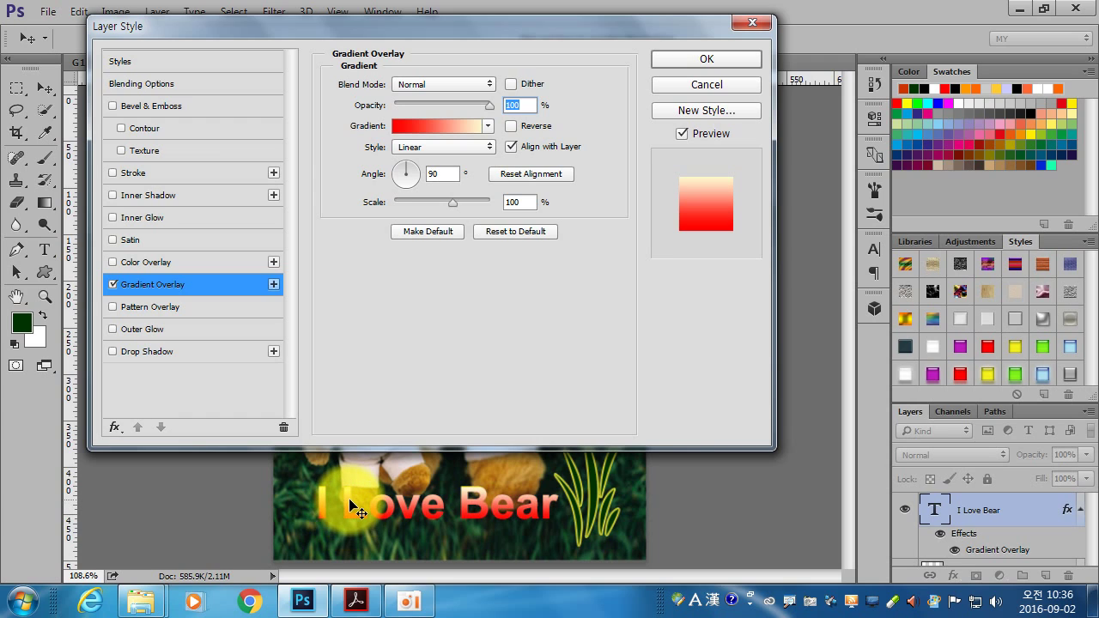
{"action": "left_click_drag", "start_coordinate": [349, 503], "coordinate": [370, 518]}
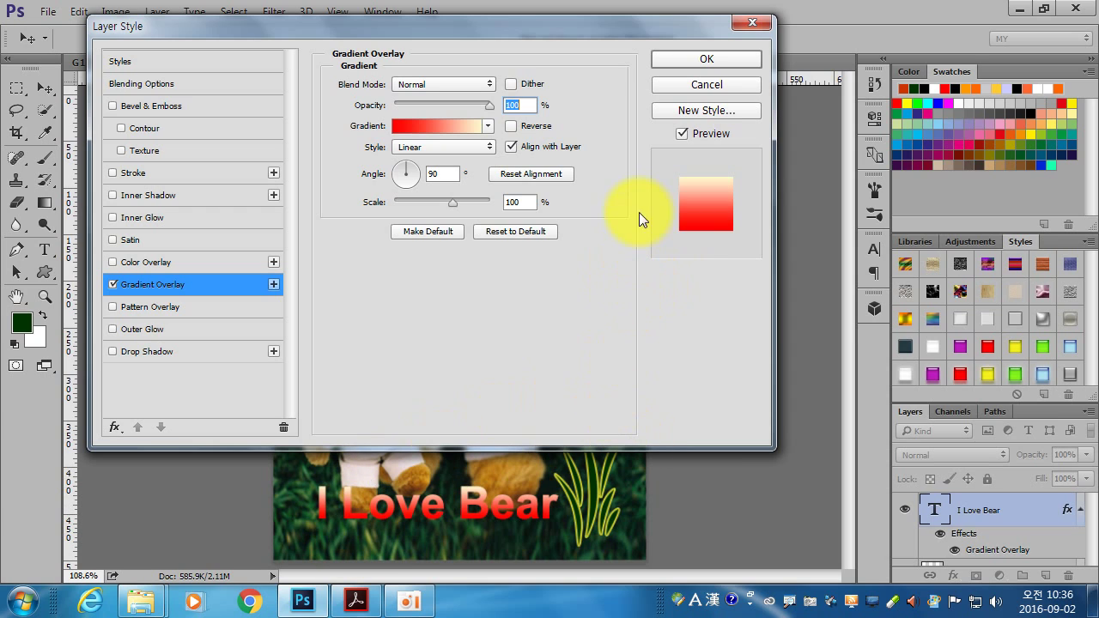
{"action": "left_click", "coordinate": [704, 55]}
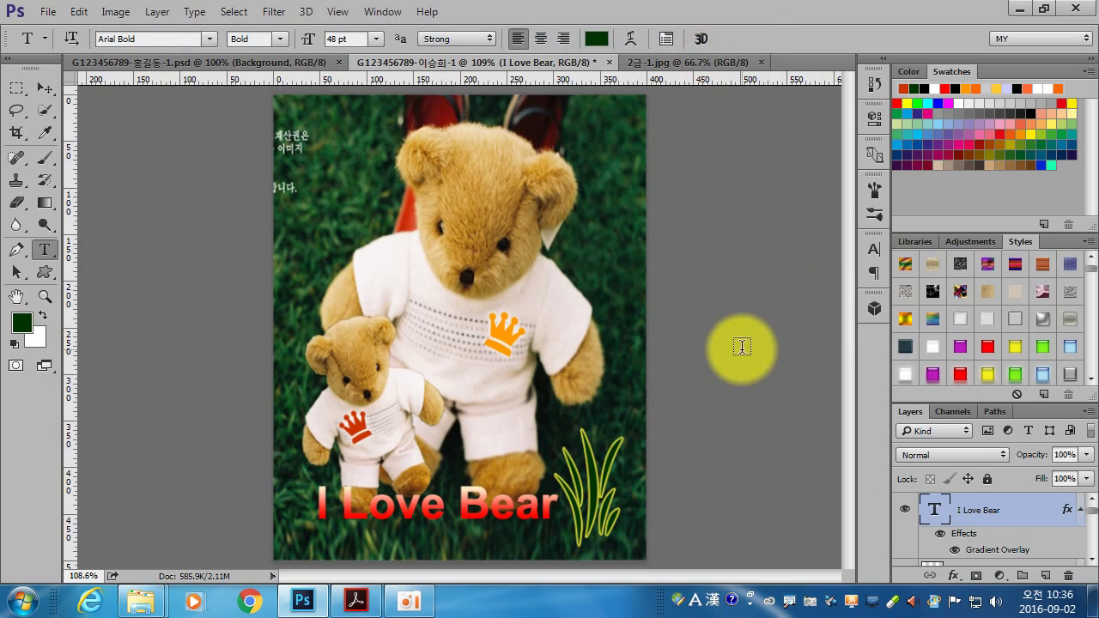
{"action": "left_click", "coordinate": [355, 601]}
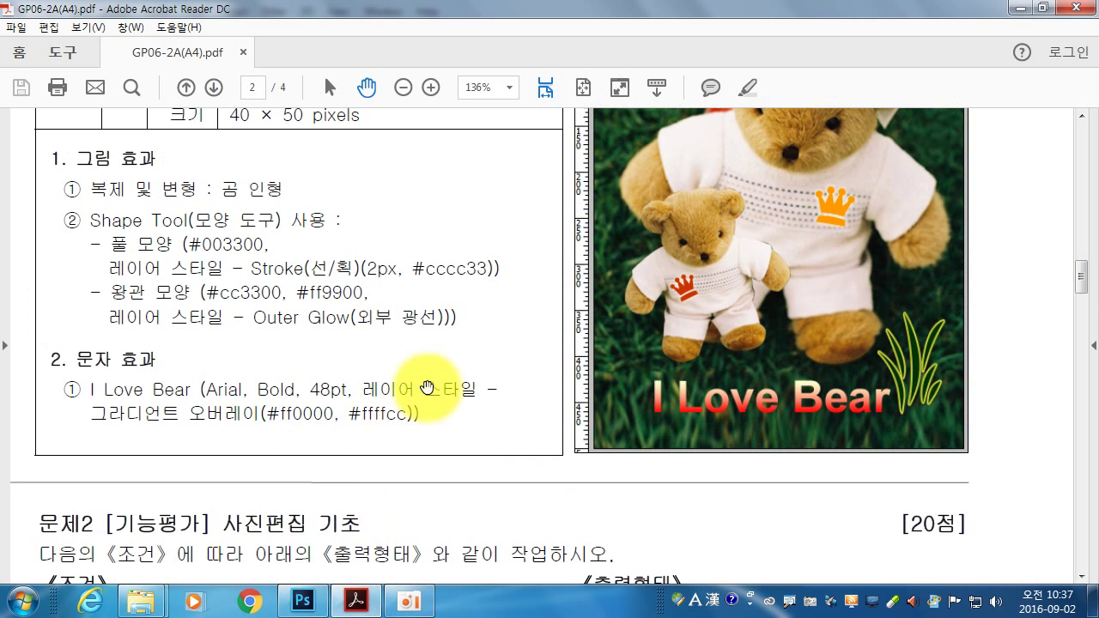
{"action": "left_click_drag", "start_coordinate": [441, 387], "coordinate": [432, 437]}
{"action": "left_click", "coordinate": [302, 601]}
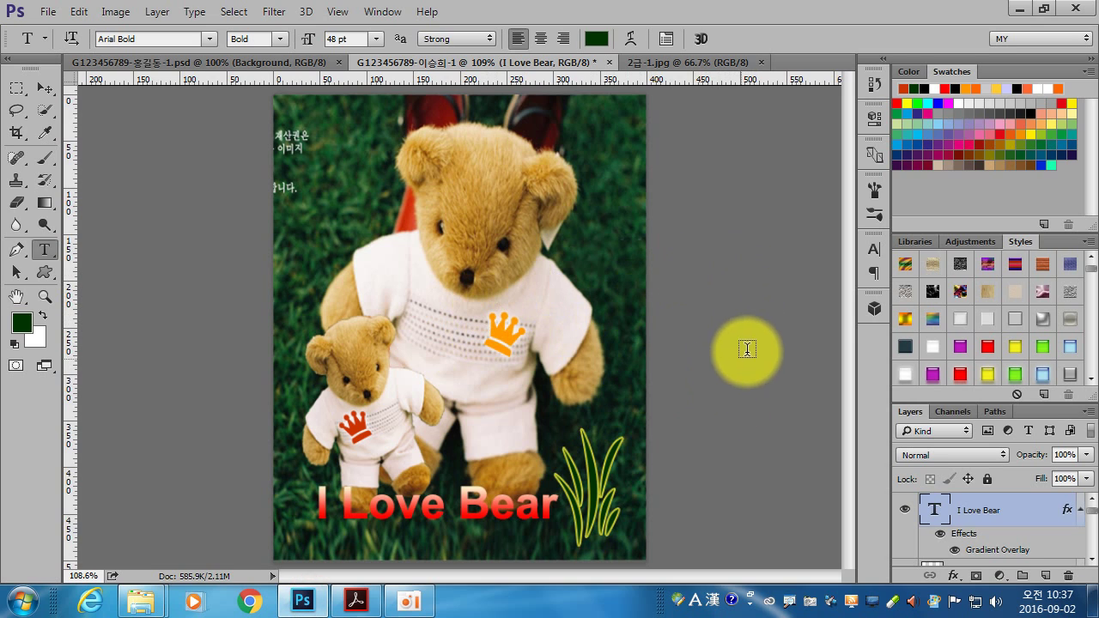
Step: Export the composite via Save for Web (Legacy) as a Maximum-quality JPEG
{"action": "left_click", "coordinate": [47, 12]}
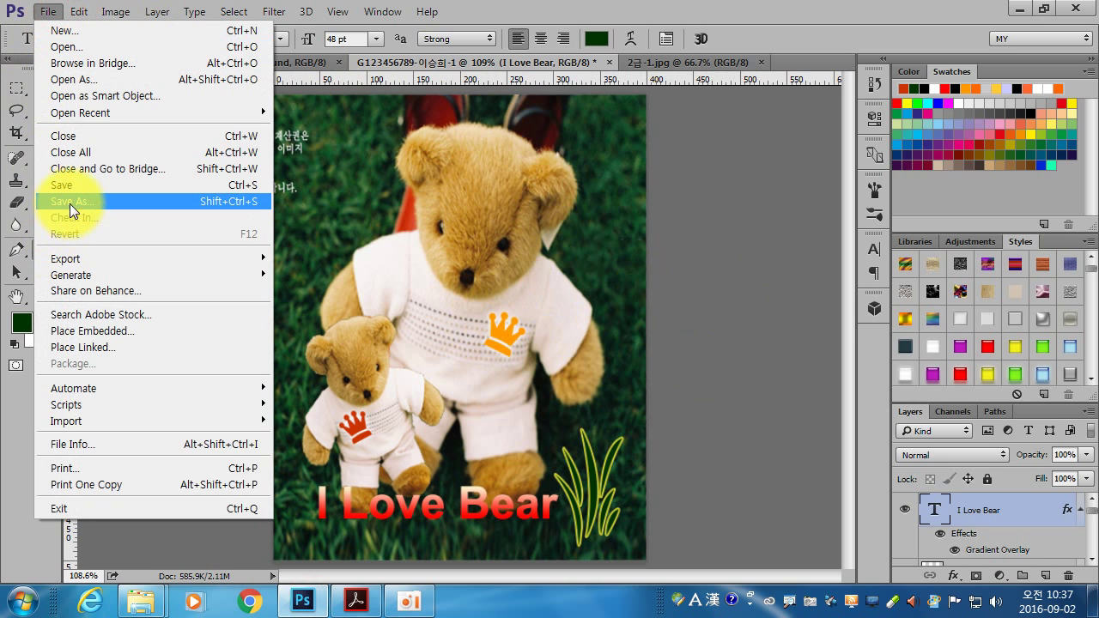
{"action": "mouse_move", "coordinate": [65, 258]}
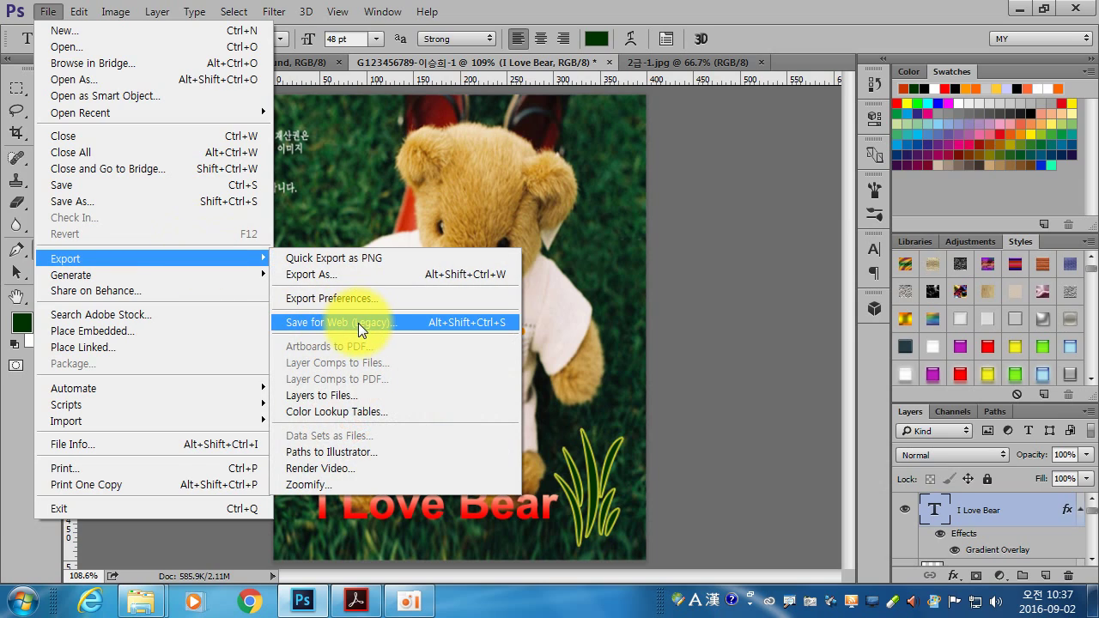
{"action": "left_click", "coordinate": [358, 323]}
{"action": "left_click", "coordinate": [693, 62]}
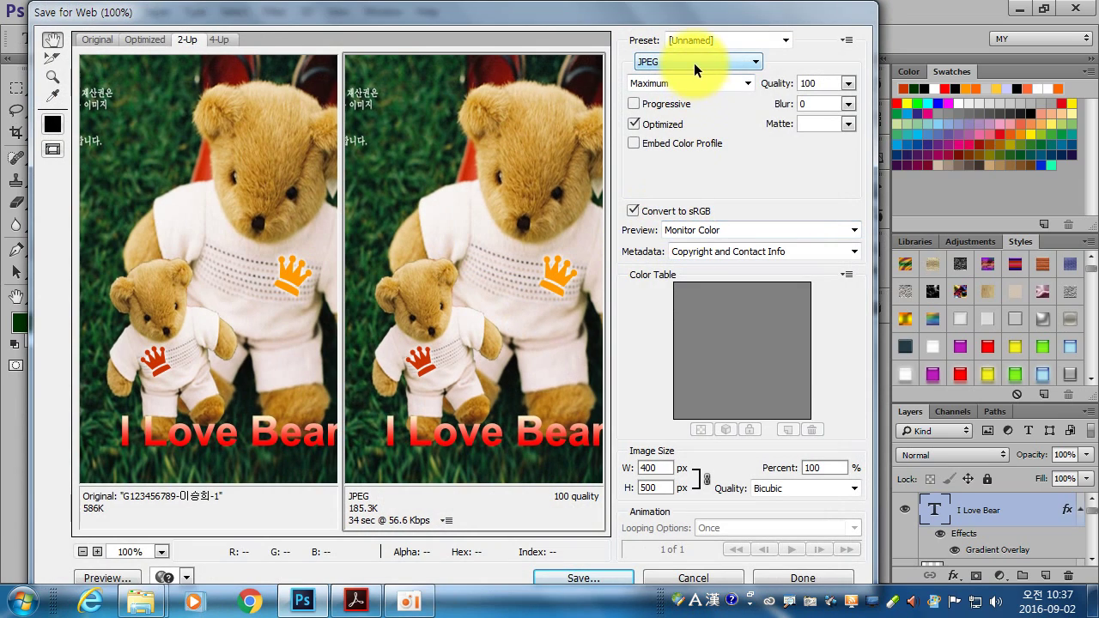
{"action": "left_click", "coordinate": [611, 578]}
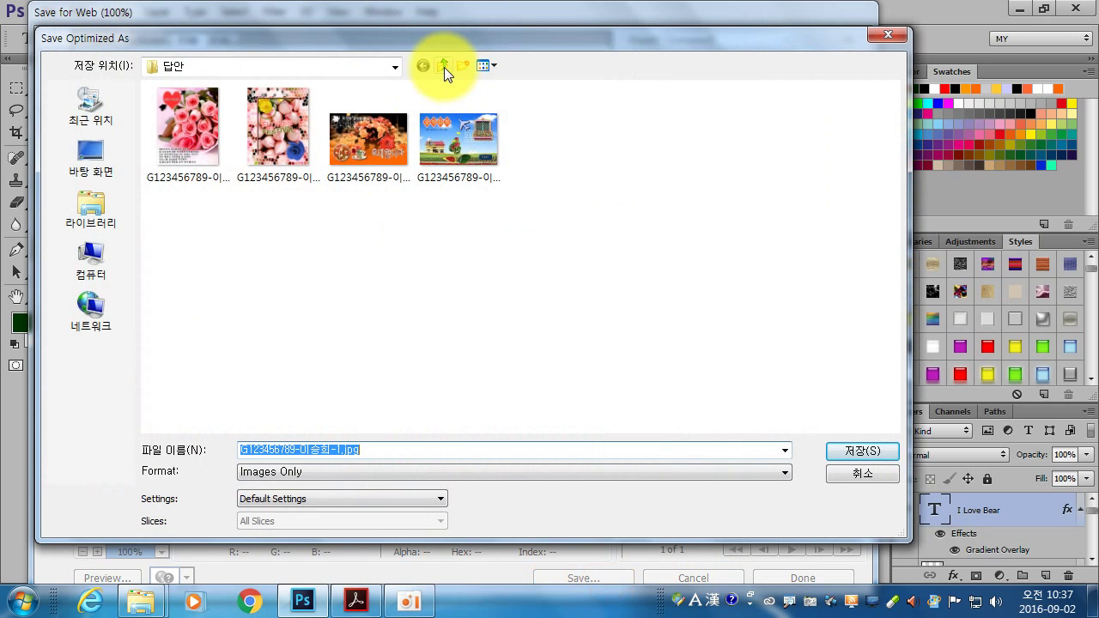
Step: Create a 답안 folder inside the exam folder and save the JPEG there
{"action": "left_click", "coordinate": [443, 66]}
{"action": "left_click", "coordinate": [444, 66]}
{"action": "double_click", "coordinate": [215, 146]}
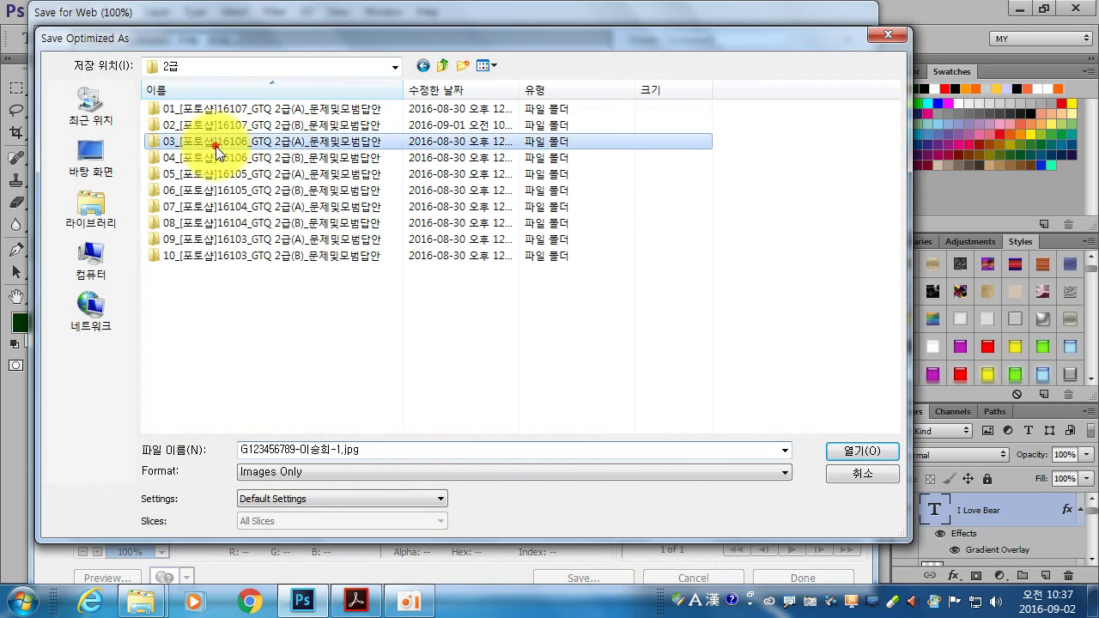
{"action": "left_click", "coordinate": [464, 66]}
{"action": "type", "text": "답안"}
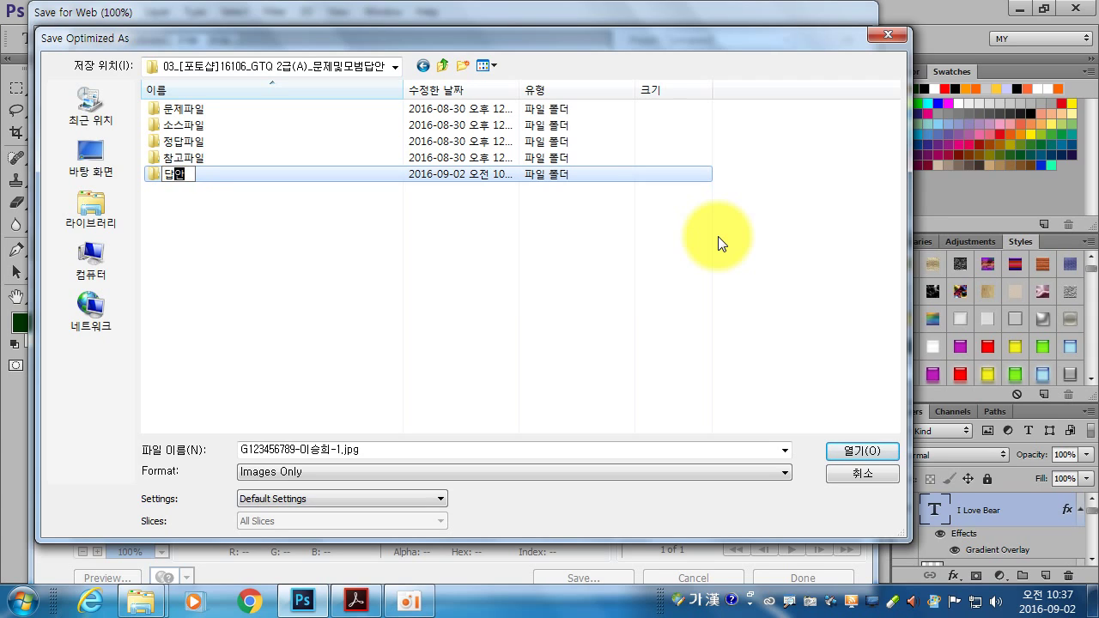
{"action": "key", "text": "Return"}
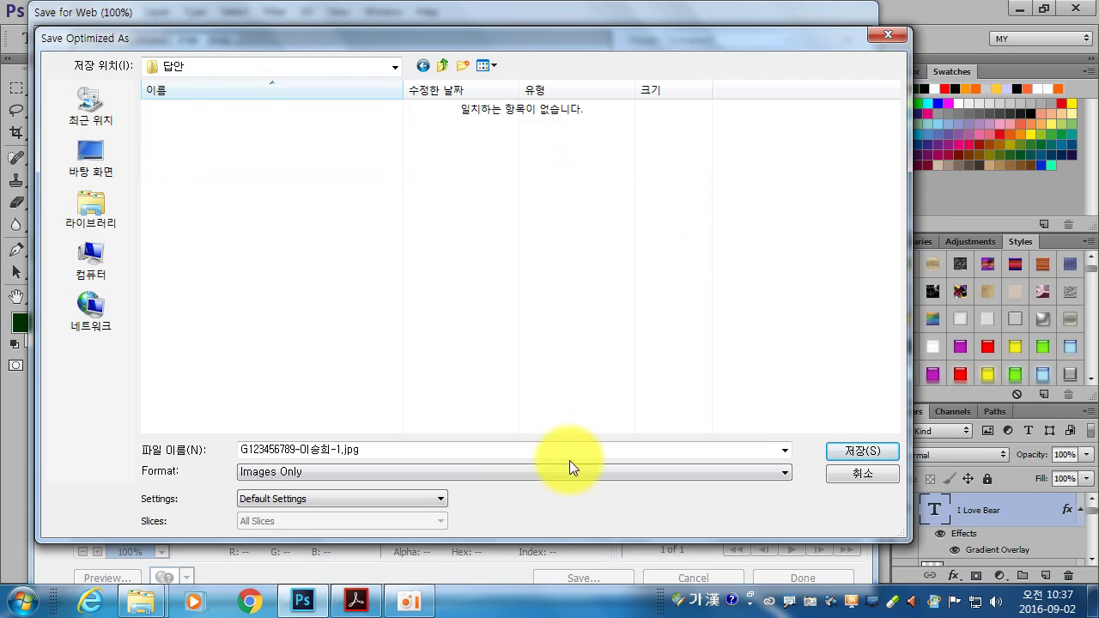
{"action": "left_click", "coordinate": [836, 455]}
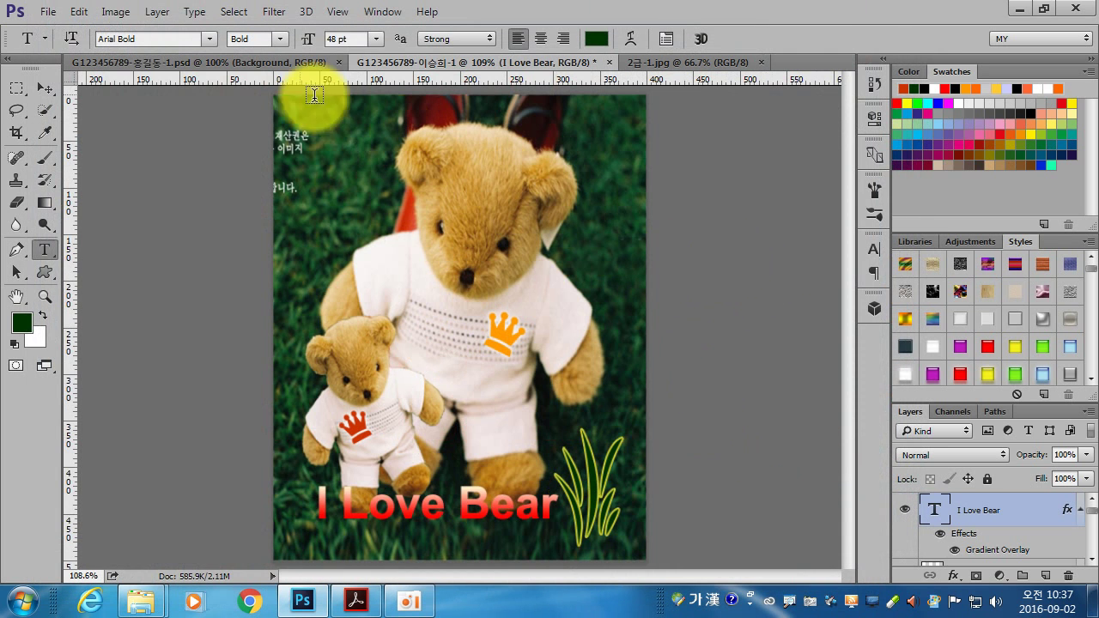
Step: Save a layered PSD copy in the 답안 folder with '-원본' added to its file name
{"action": "left_click", "coordinate": [47, 12]}
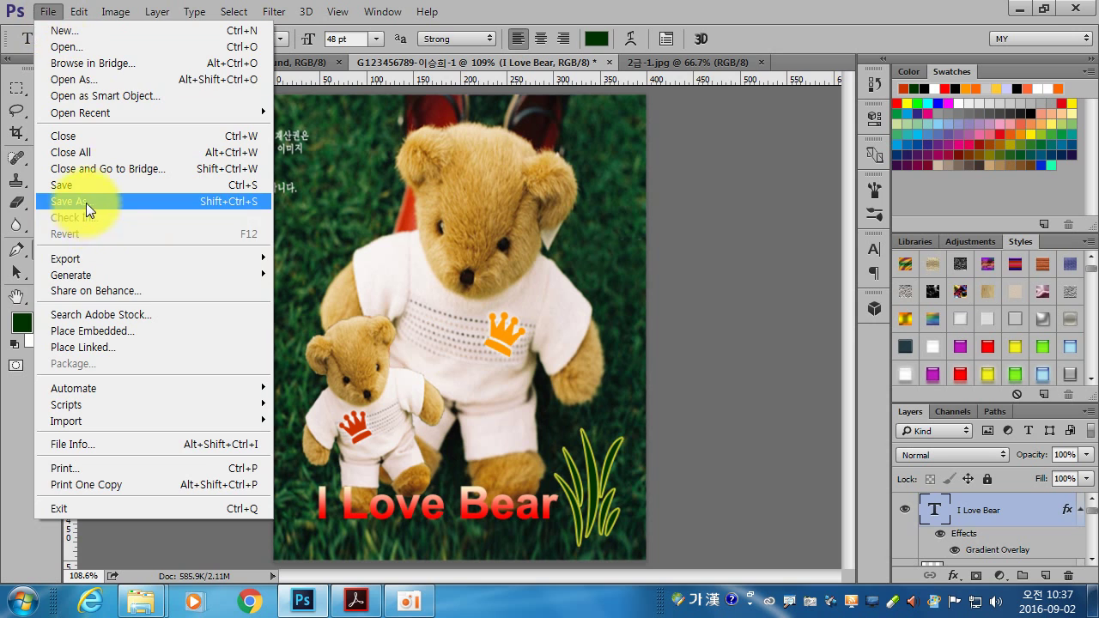
{"action": "left_click", "coordinate": [85, 203]}
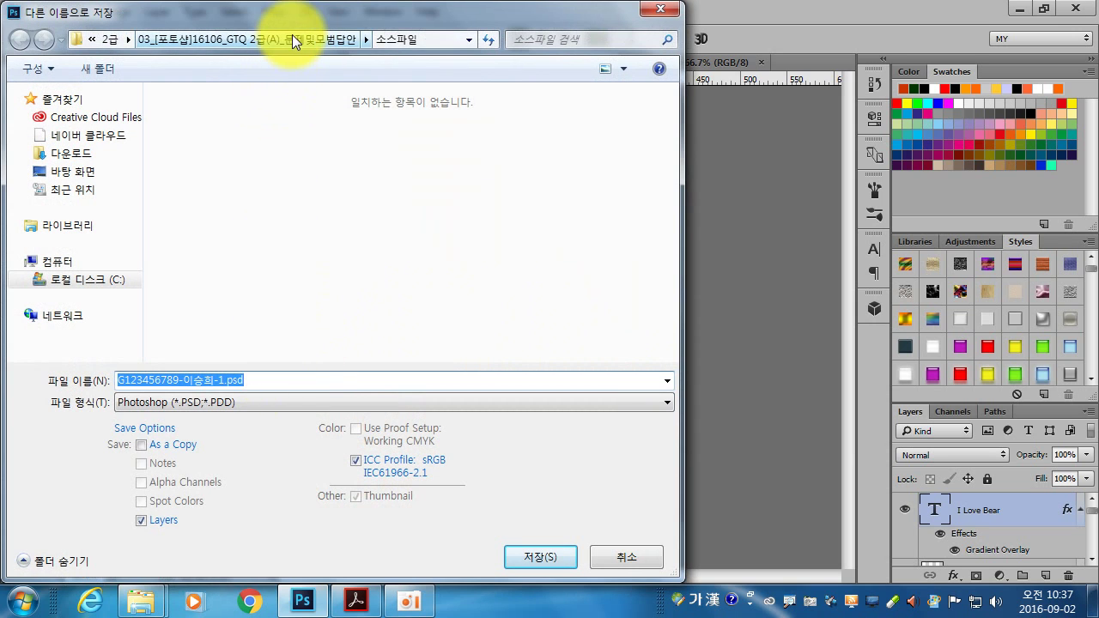
{"action": "left_click", "coordinate": [292, 34]}
{"action": "double_click", "coordinate": [206, 120]}
{"action": "double_click", "coordinate": [220, 382]}
{"action": "left_click", "coordinate": [221, 382]}
{"action": "type", "text": "-원본"}
{"action": "key", "text": "Return"}
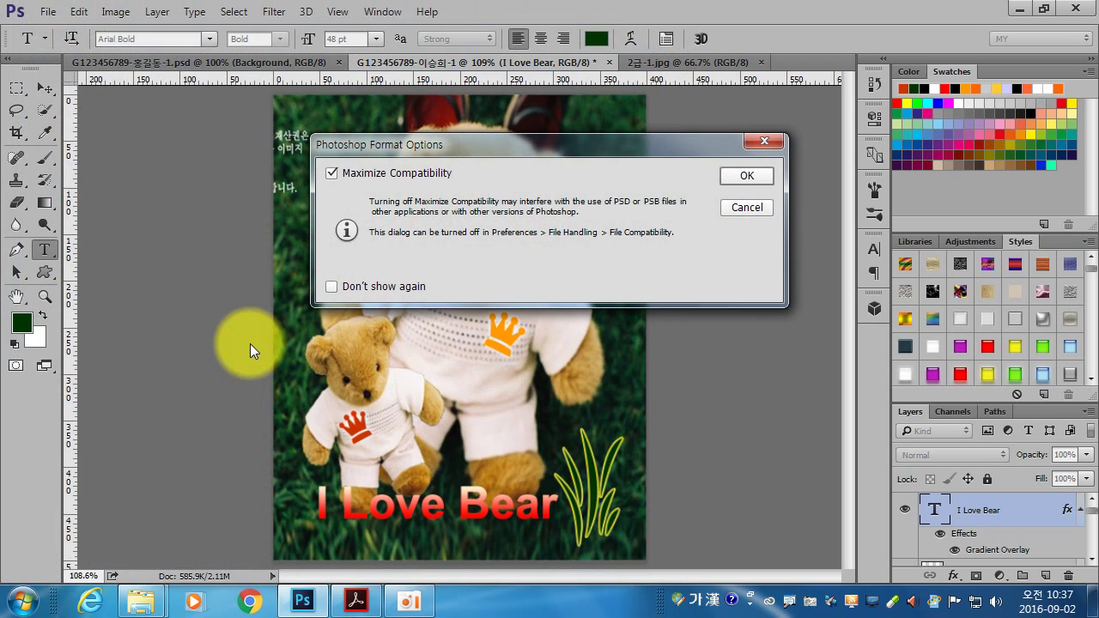
{"action": "left_click", "coordinate": [734, 177]}
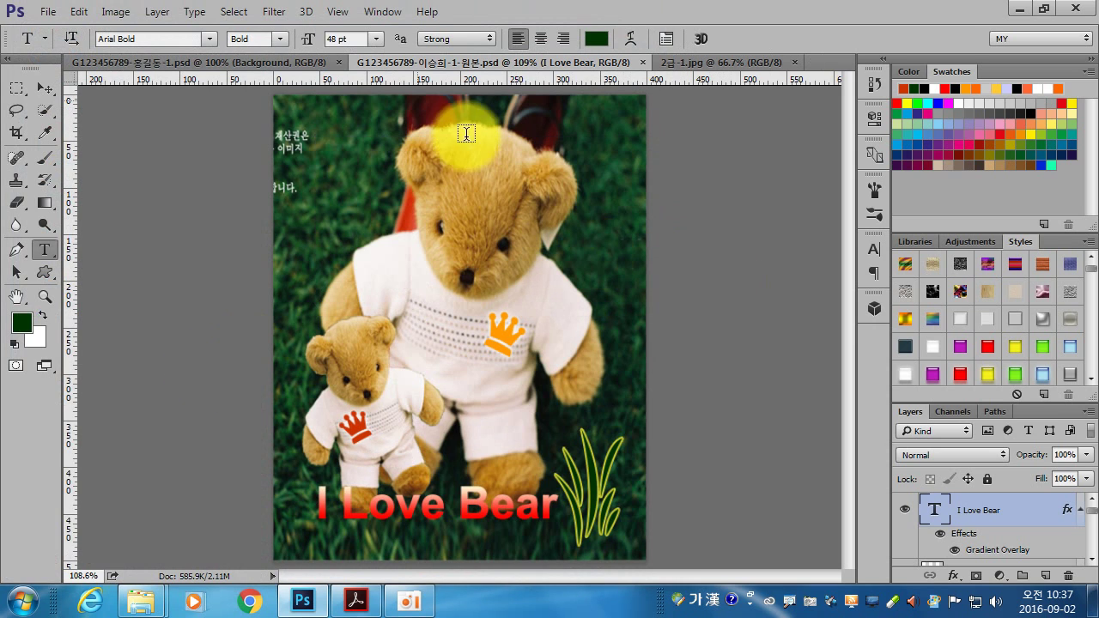
{"action": "left_click", "coordinate": [128, 14]}
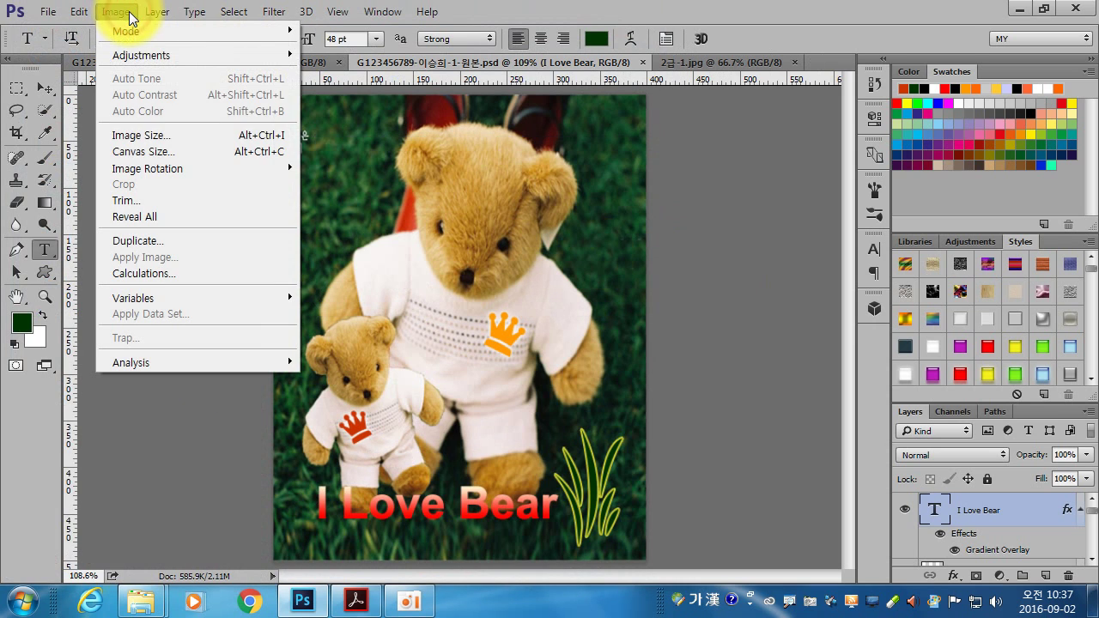
Step: Resize the image to 40 px wide, letting the height become 50 px
{"action": "left_click", "coordinate": [139, 137]}
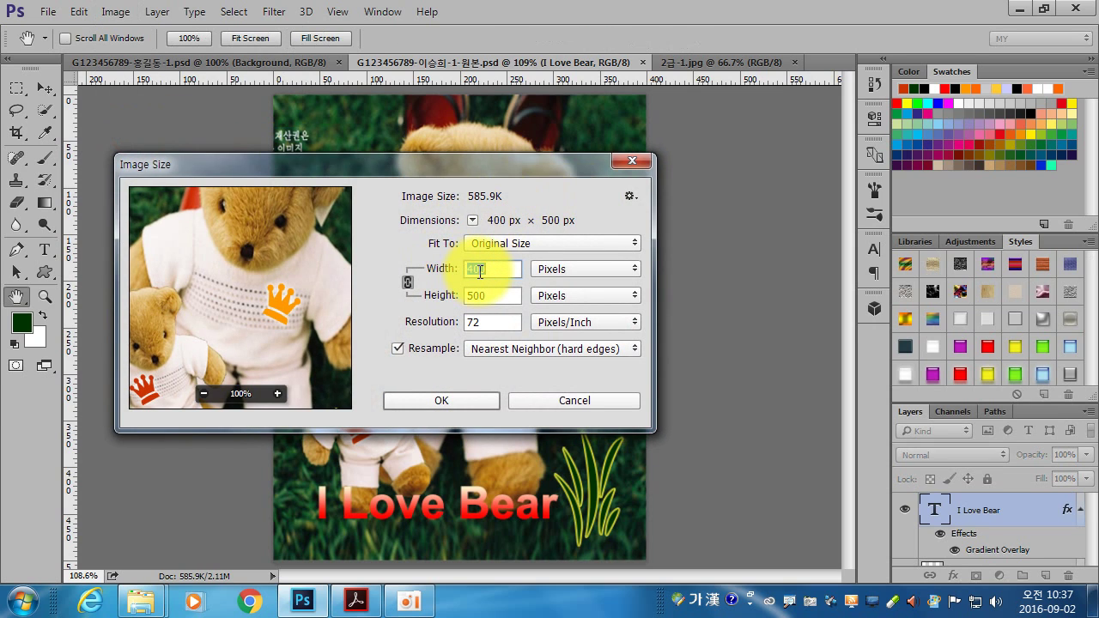
{"action": "type", "text": "40"}
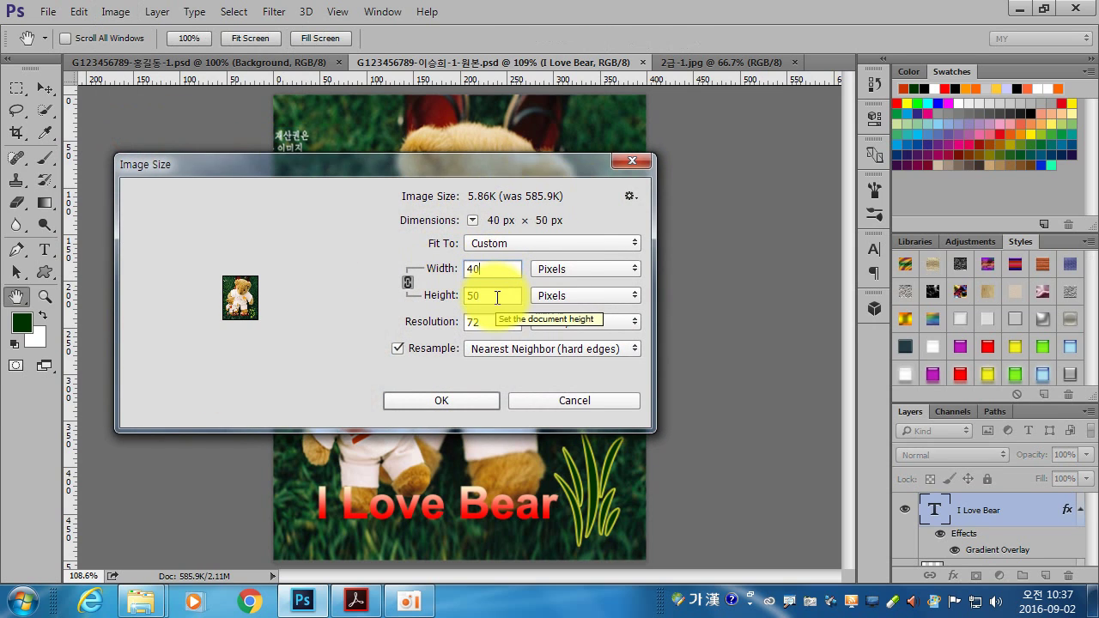
{"action": "left_click", "coordinate": [474, 400]}
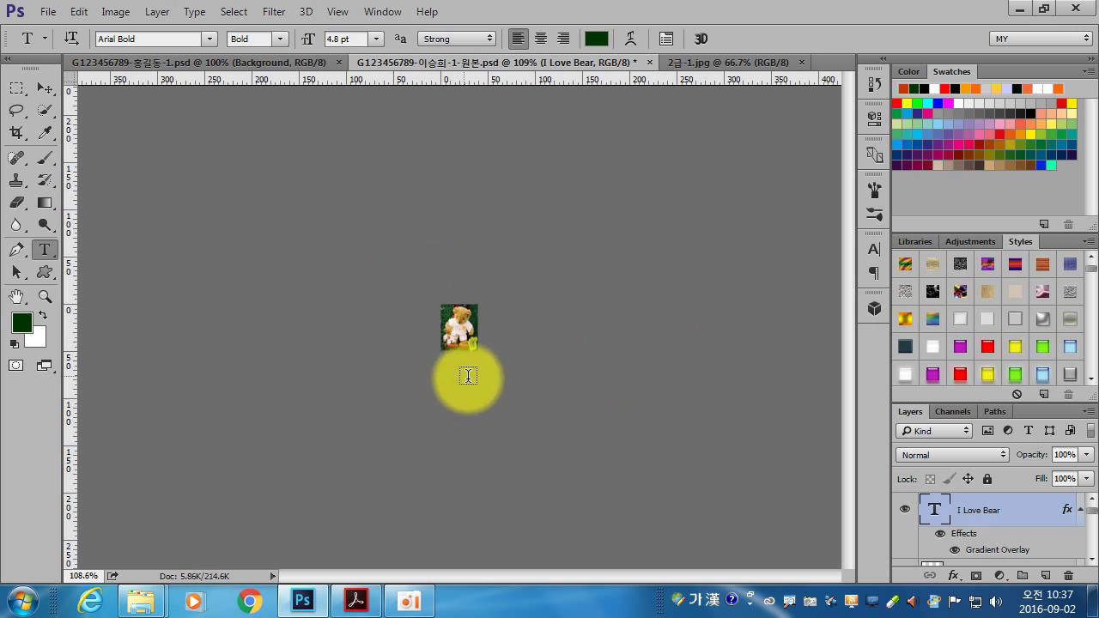
{"action": "left_click", "coordinate": [48, 12]}
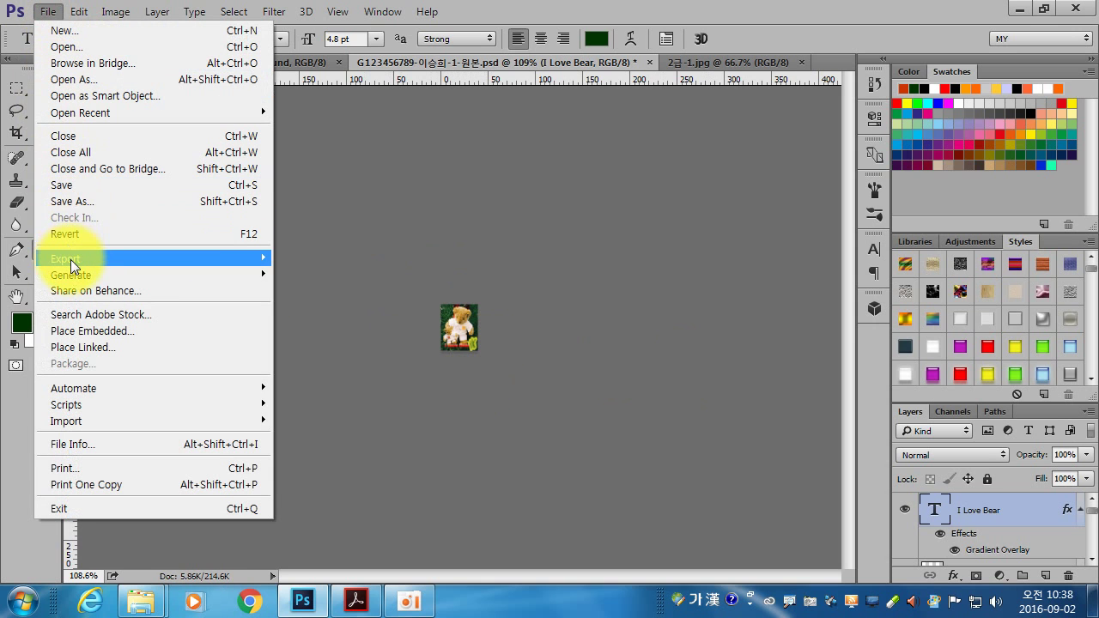
Step: Save the 40 × 50 composite as a PSD in 답안 without the -원본 suffix
{"action": "left_click", "coordinate": [83, 201]}
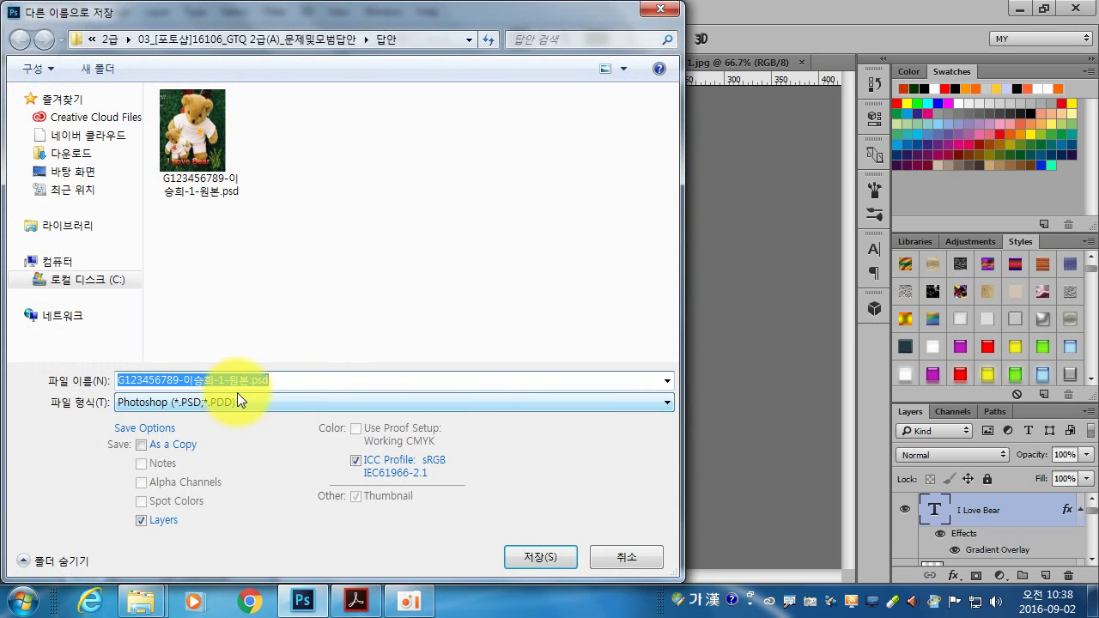
{"action": "left_click", "coordinate": [258, 380]}
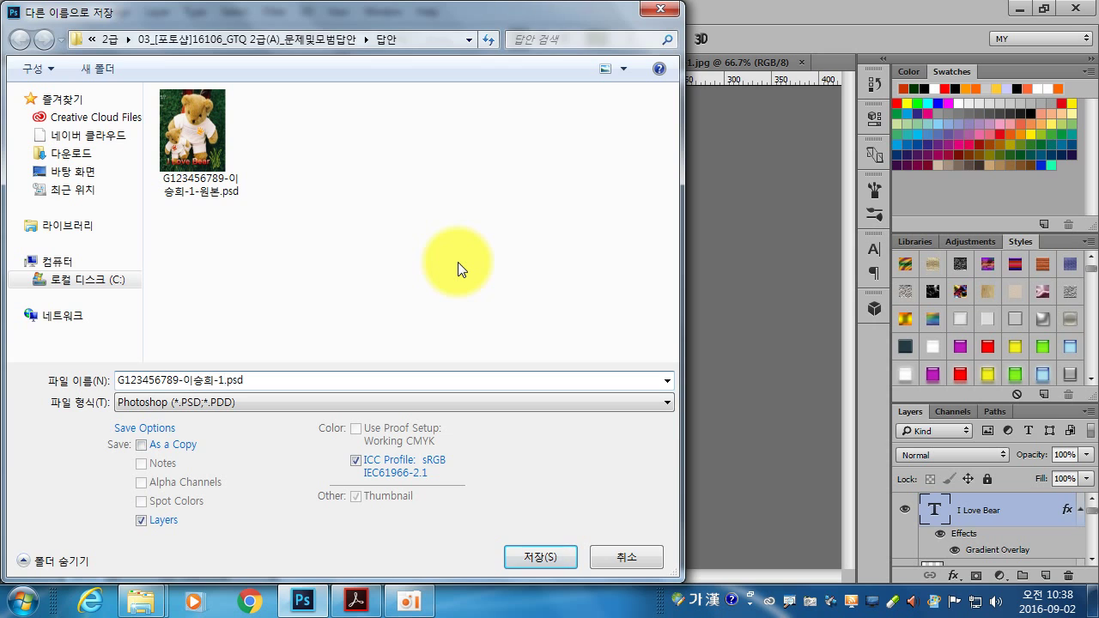
{"action": "left_click", "coordinate": [528, 562]}
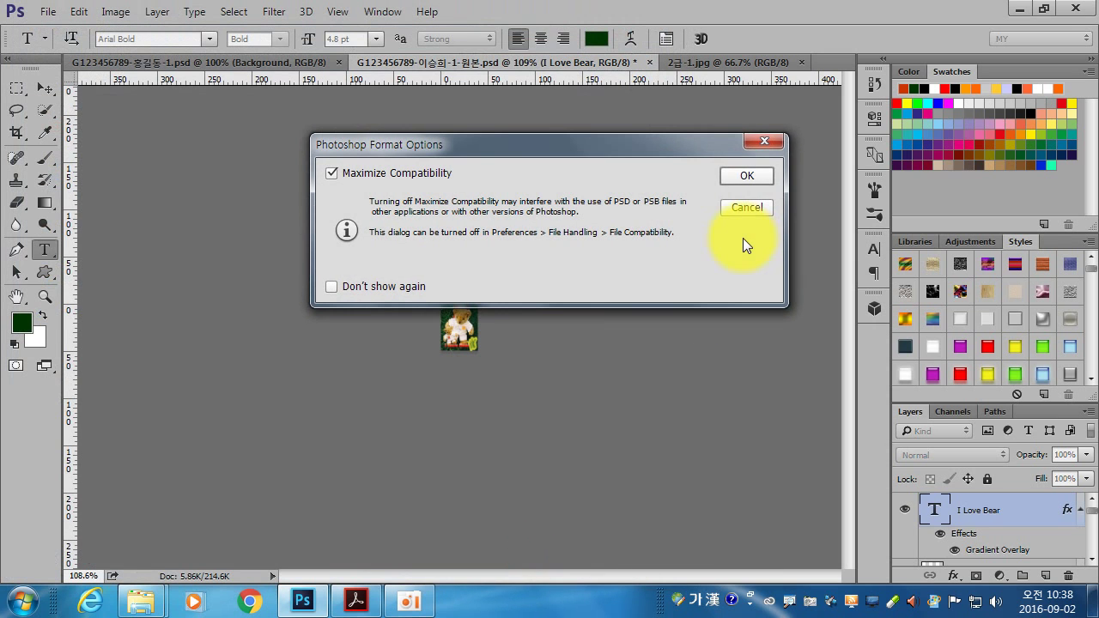
{"action": "left_click", "coordinate": [743, 174]}
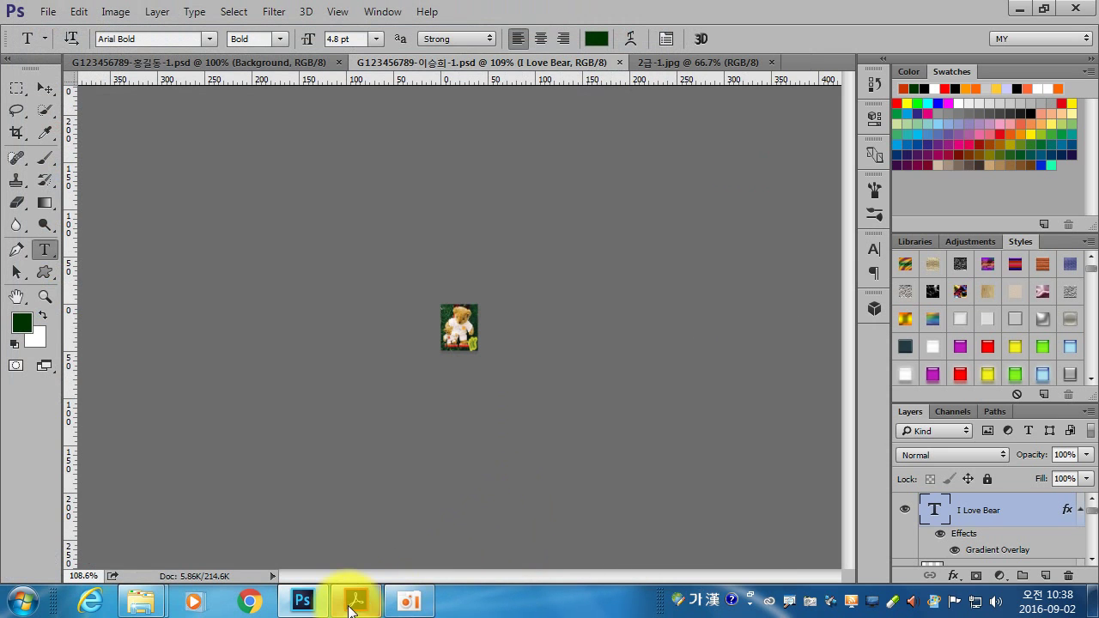
{"action": "left_click", "coordinate": [355, 601]}
Step: Circle JPG and PSD in red and underline the 400×500 and 40×50 sizes
{"action": "scroll", "coordinate": [339, 286], "scroll_direction": "up", "scroll_amount": 3}
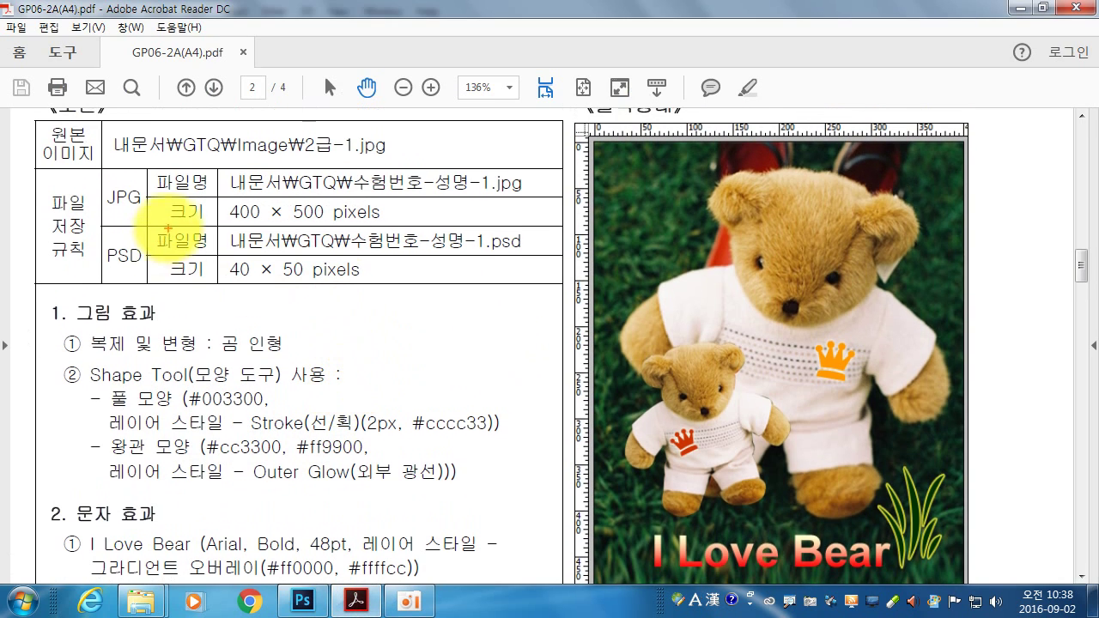
{"action": "left_click_drag", "start_coordinate": [153, 199], "coordinate": [150, 203]}
{"action": "left_click_drag", "start_coordinate": [216, 221], "coordinate": [319, 218]}
{"action": "left_click_drag", "start_coordinate": [138, 249], "coordinate": [144, 248]}
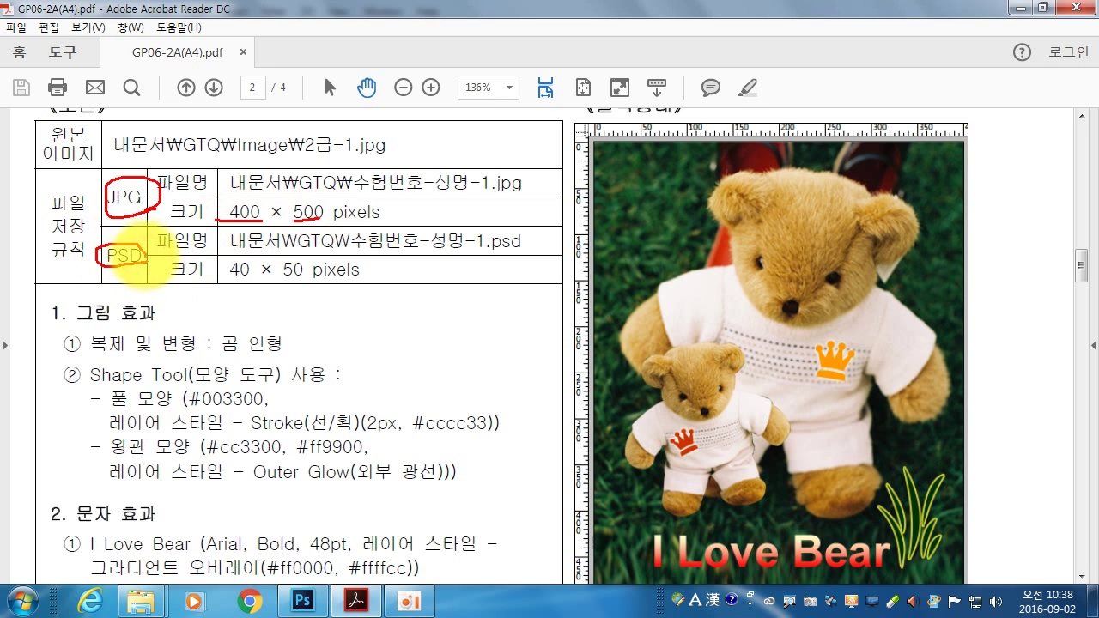
{"action": "mouse_move", "coordinate": [237, 275]}
{"action": "left_mouse_down"}
{"action": "mouse_move", "coordinate": [223, 276]}
{"action": "mouse_move", "coordinate": [298, 277]}
{"action": "mouse_move", "coordinate": [341, 296]}
{"action": "left_mouse_up"}
{"action": "mouse_move", "coordinate": [331, 316]}
{"action": "left_mouse_down"}
{"action": "mouse_move", "coordinate": [329, 335]}
{"action": "mouse_move", "coordinate": [378, 347]}
{"action": "left_mouse_up"}
Step: Handwrite an 'ImageSize' reminder below the saving-rules table
{"action": "mouse_move", "coordinate": [405, 311]}
{"action": "left_mouse_down"}
{"action": "mouse_move", "coordinate": [439, 356]}
{"action": "mouse_move", "coordinate": [481, 339]}
{"action": "left_mouse_up"}
{"action": "mouse_move", "coordinate": [507, 302]}
{"action": "left_mouse_down"}
{"action": "mouse_move", "coordinate": [519, 347]}
{"action": "mouse_move", "coordinate": [617, 342]}
{"action": "left_mouse_up"}
{"action": "left_click", "coordinate": [541, 304]}
{"action": "left_click_drag", "start_coordinate": [630, 334], "coordinate": [640, 335]}
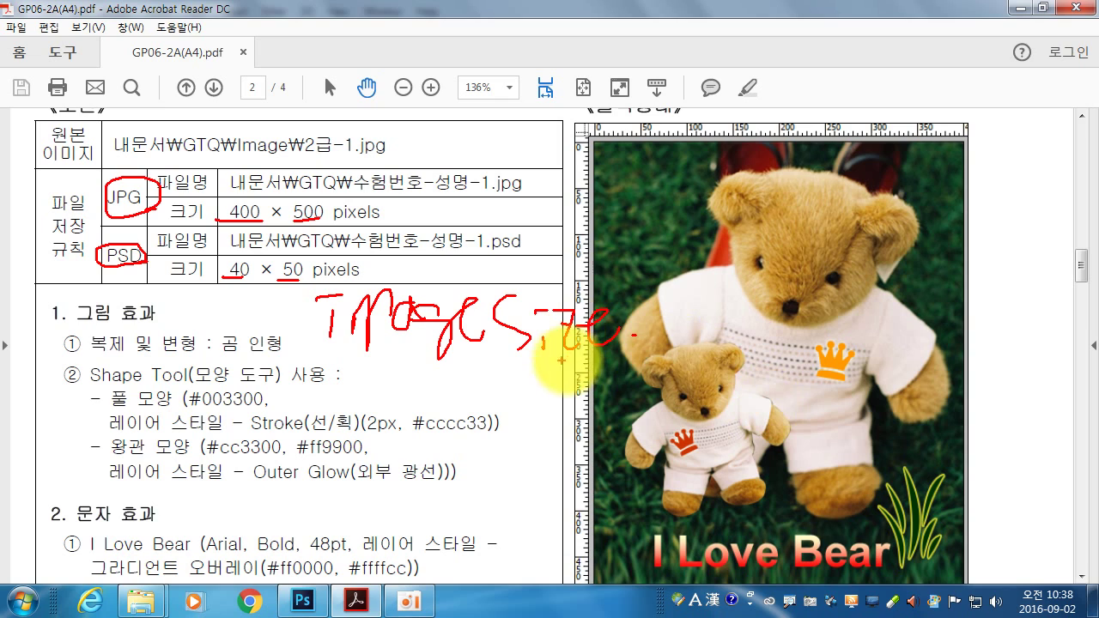